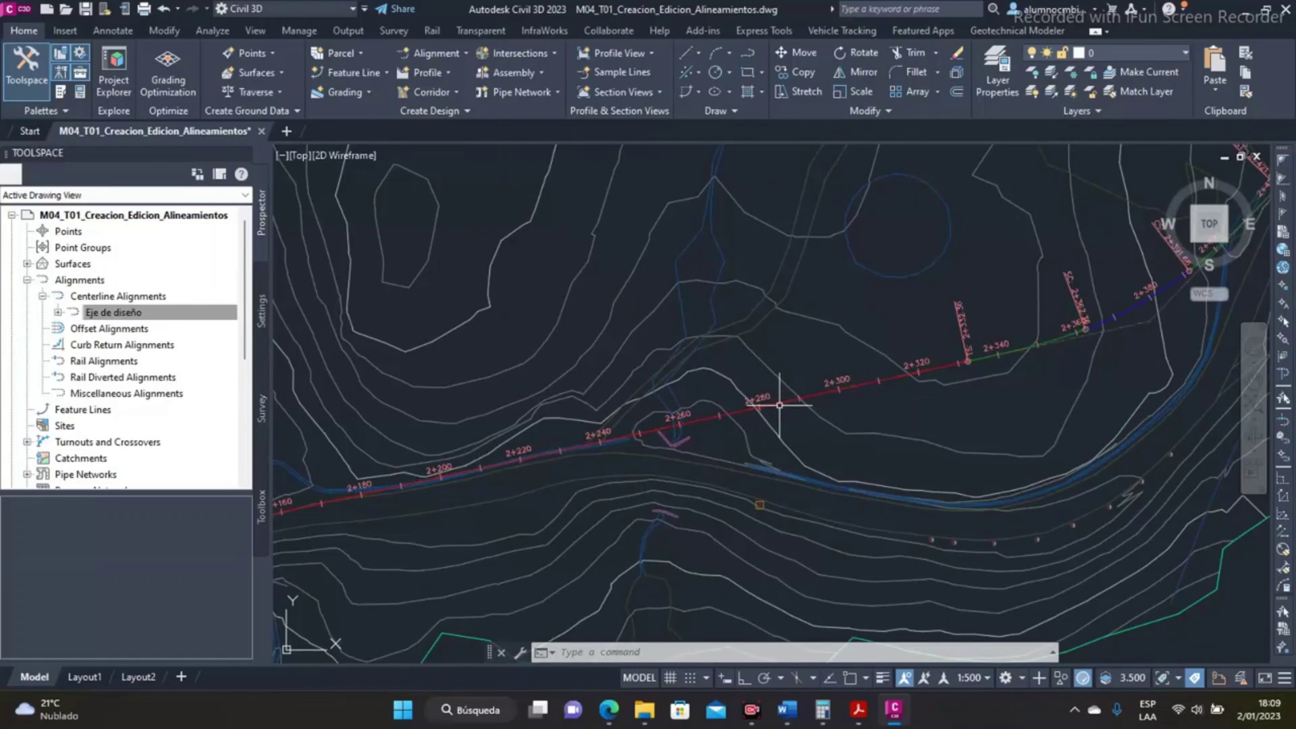
Open the properties of the centerline alignment Eje de diseño.
{"action": "left_click", "coordinate": [783, 400]}
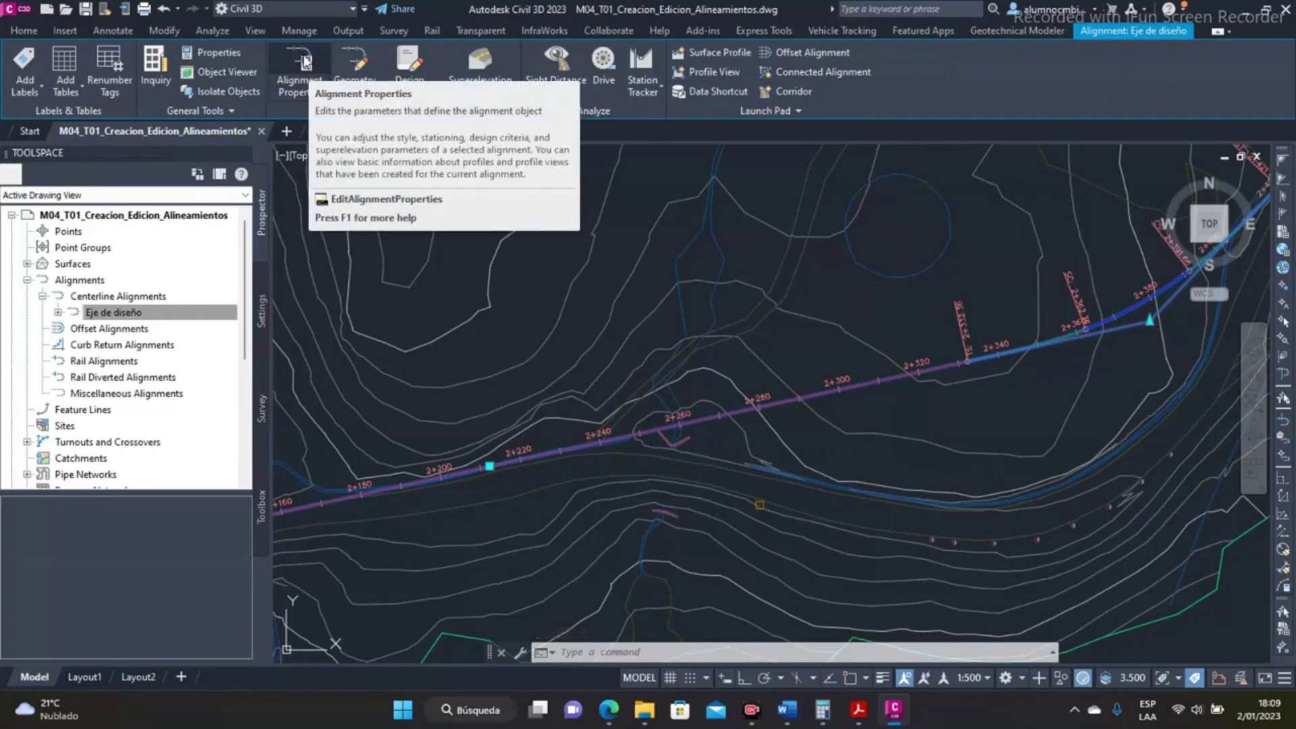
{"action": "middle_click_drag", "start_coordinate": [781, 419], "coordinate": [697, 320]}
{"action": "right_click", "coordinate": [687, 299]}
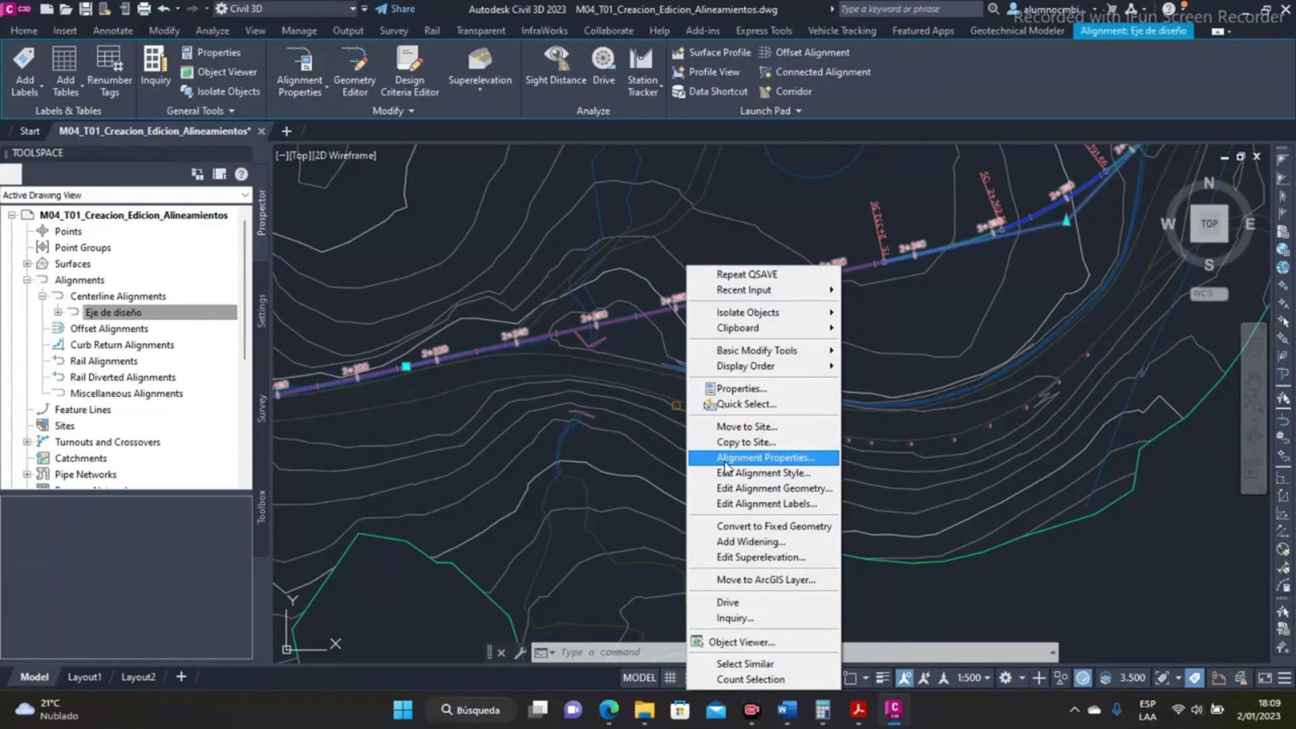
{"action": "left_click", "coordinate": [119, 313]}
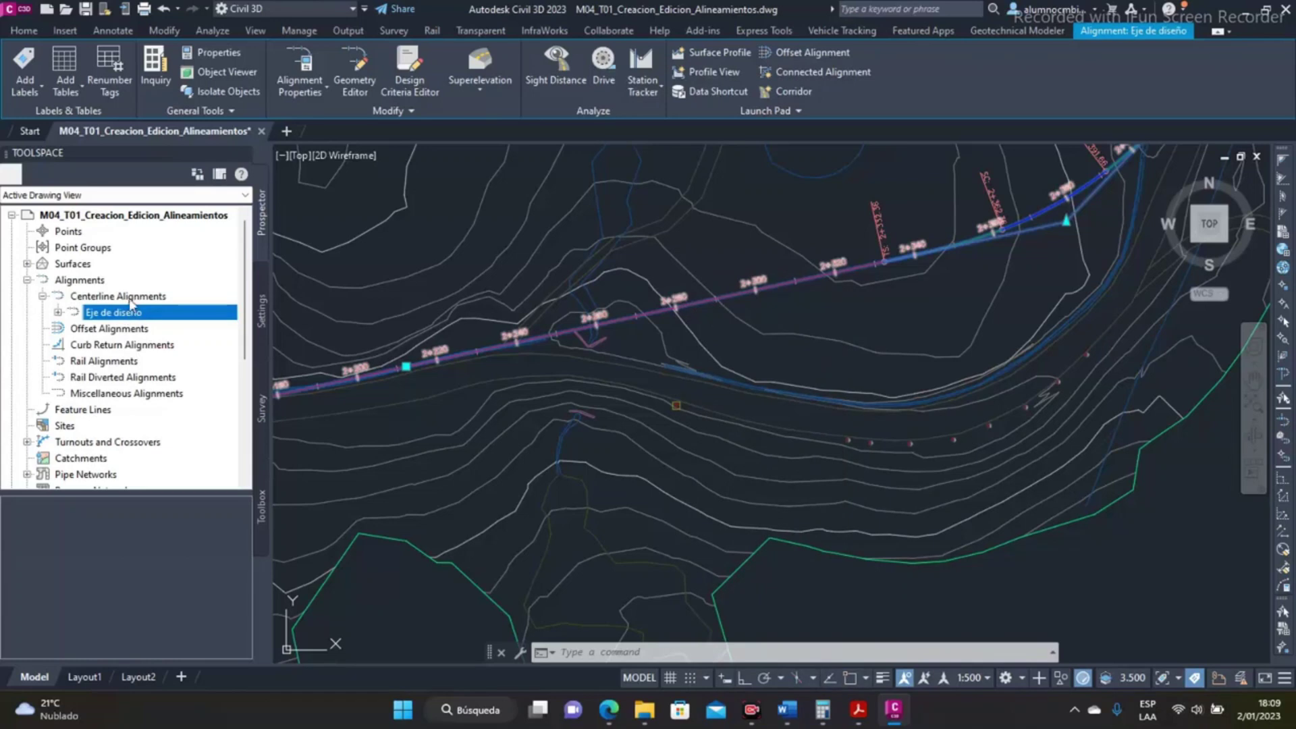
{"action": "right_click", "coordinate": [147, 319]}
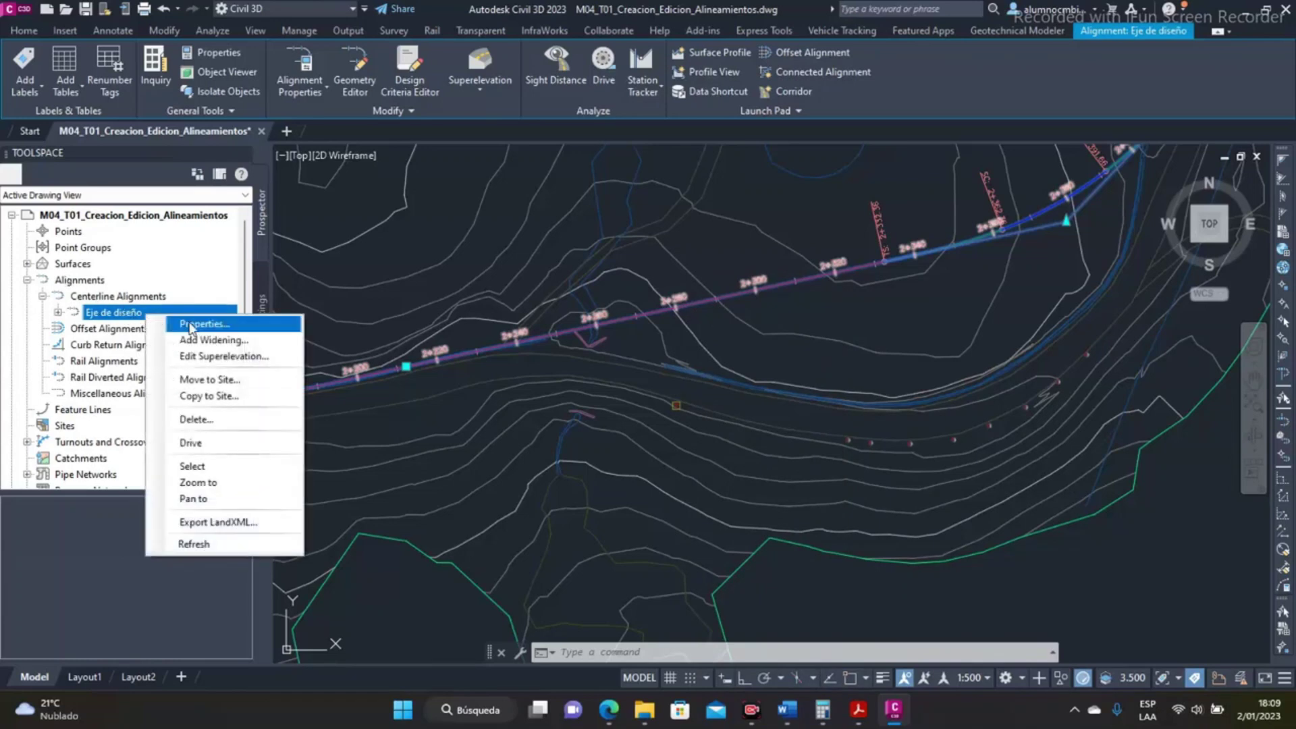
{"action": "left_click", "coordinate": [190, 326]}
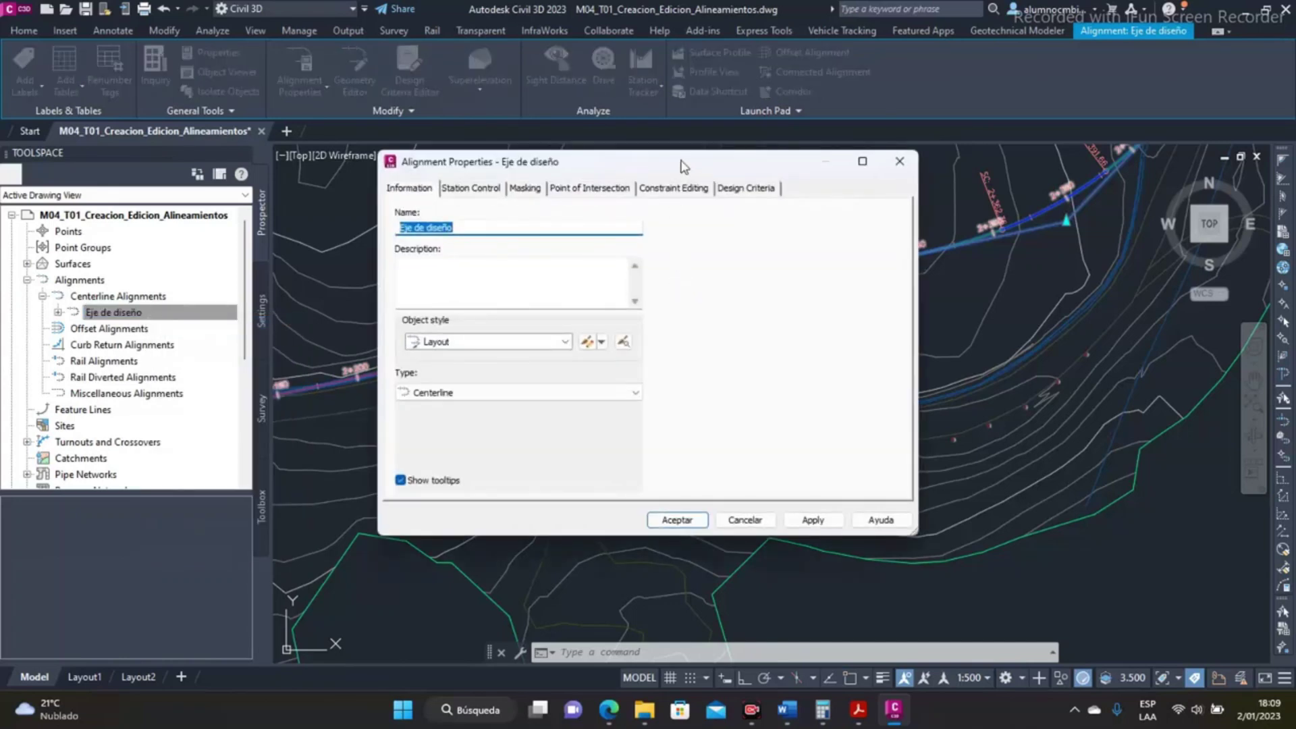
{"action": "left_click_drag", "start_coordinate": [700, 181], "coordinate": [701, 191]}
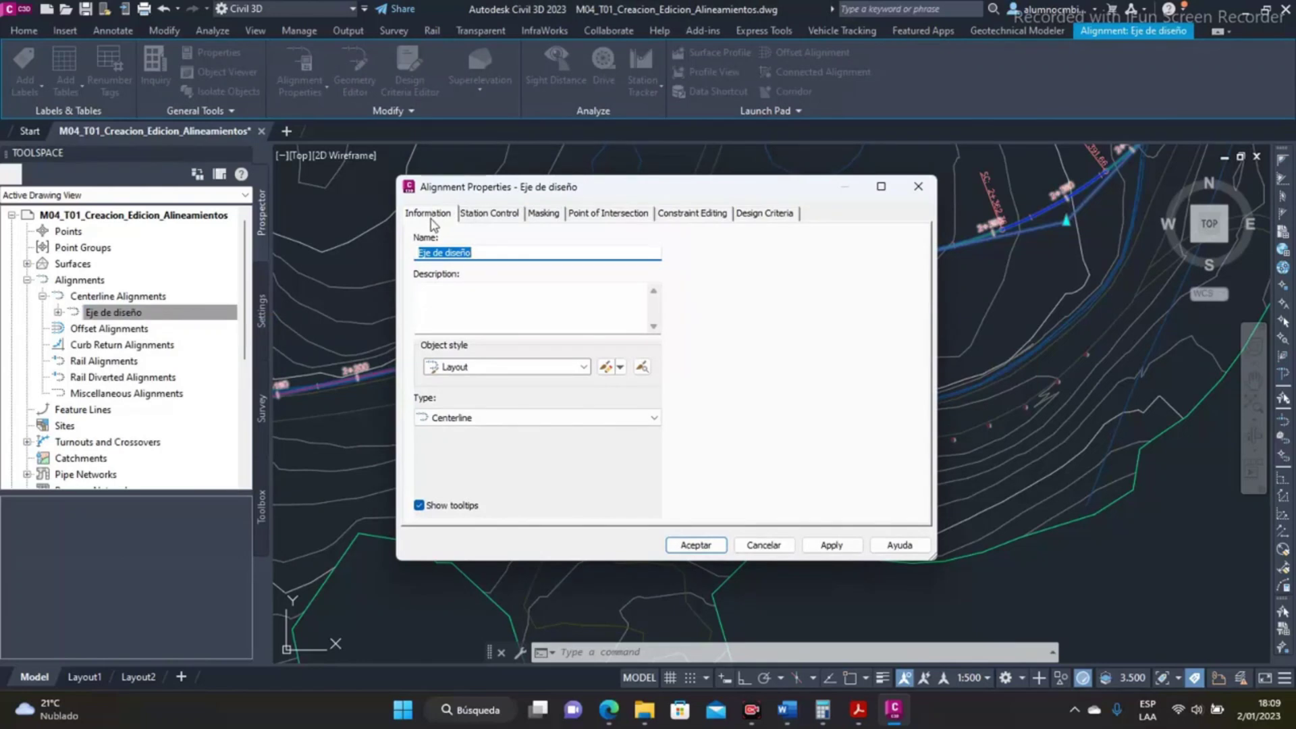
Examine the alignment's name and description, and the coordinates and station of its reference point.
{"action": "left_click", "coordinate": [469, 253]}
{"action": "left_click_drag", "start_coordinate": [477, 253], "coordinate": [408, 254]}
{"action": "left_click", "coordinate": [465, 285]}
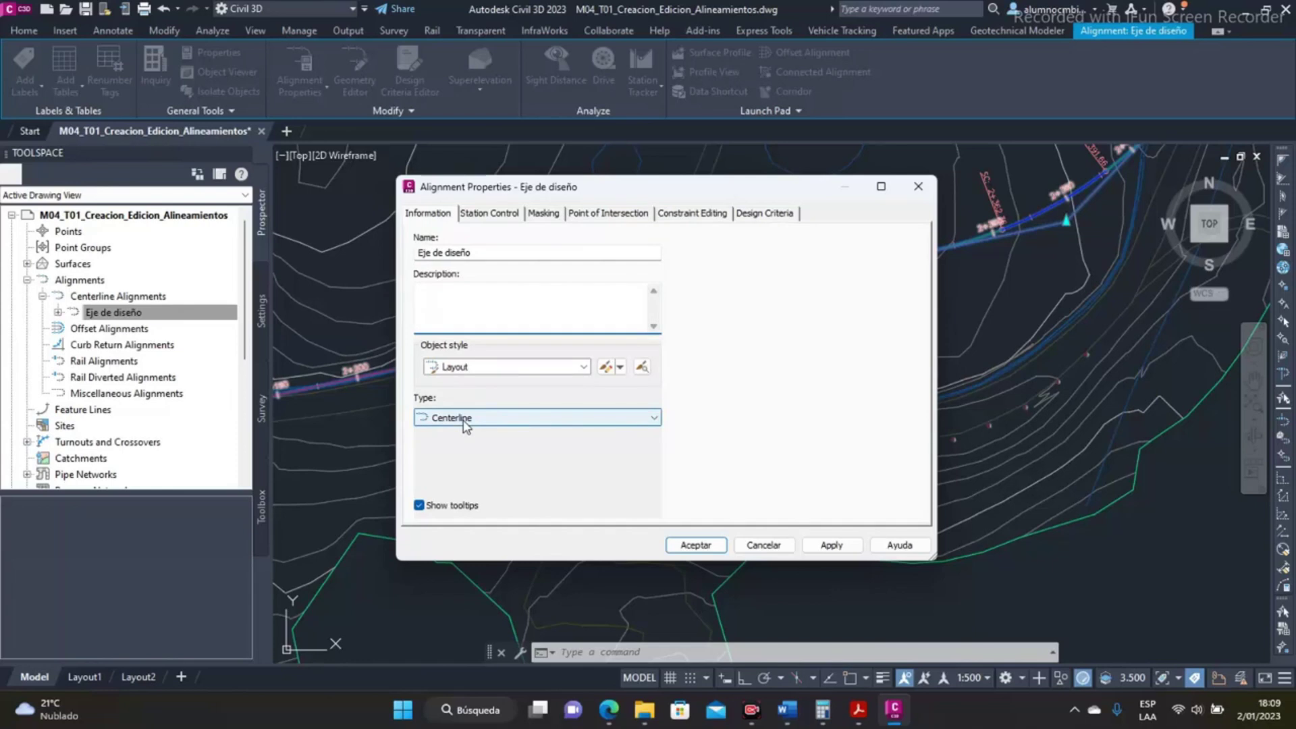
{"action": "left_click", "coordinate": [490, 214]}
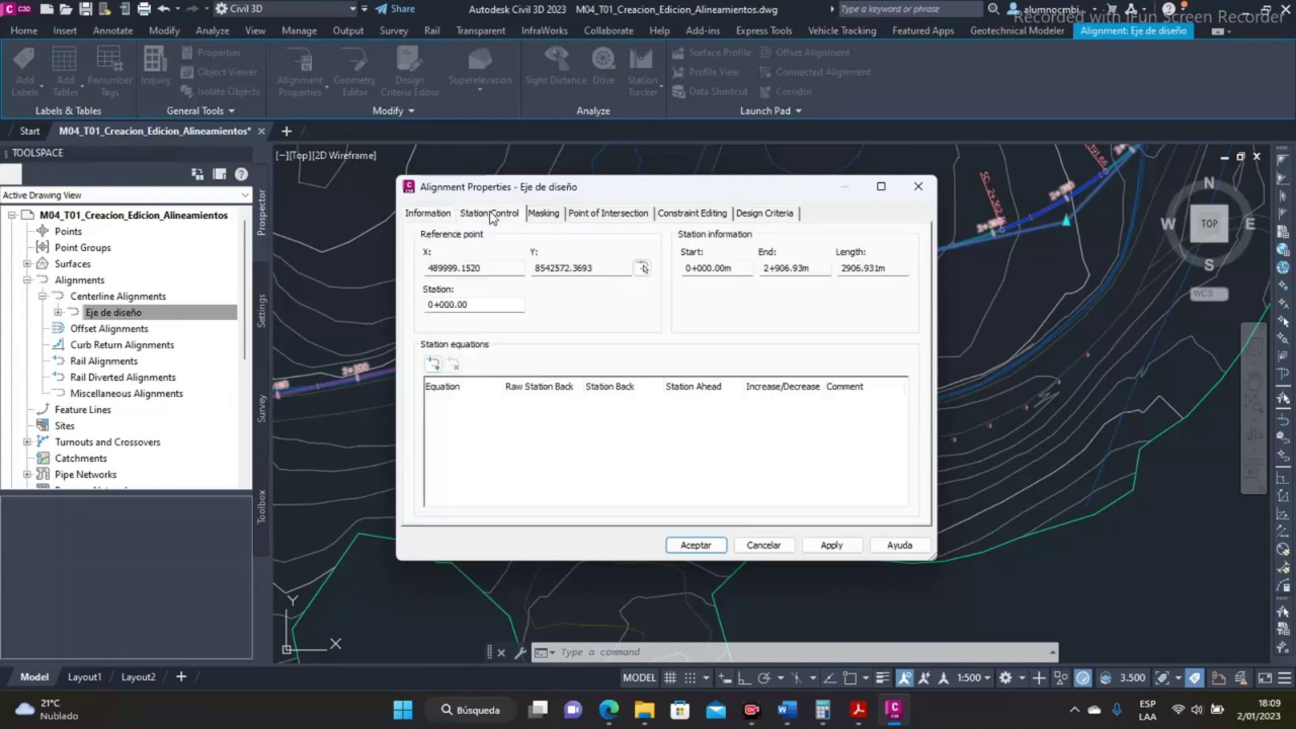
{"action": "left_click", "coordinate": [503, 268]}
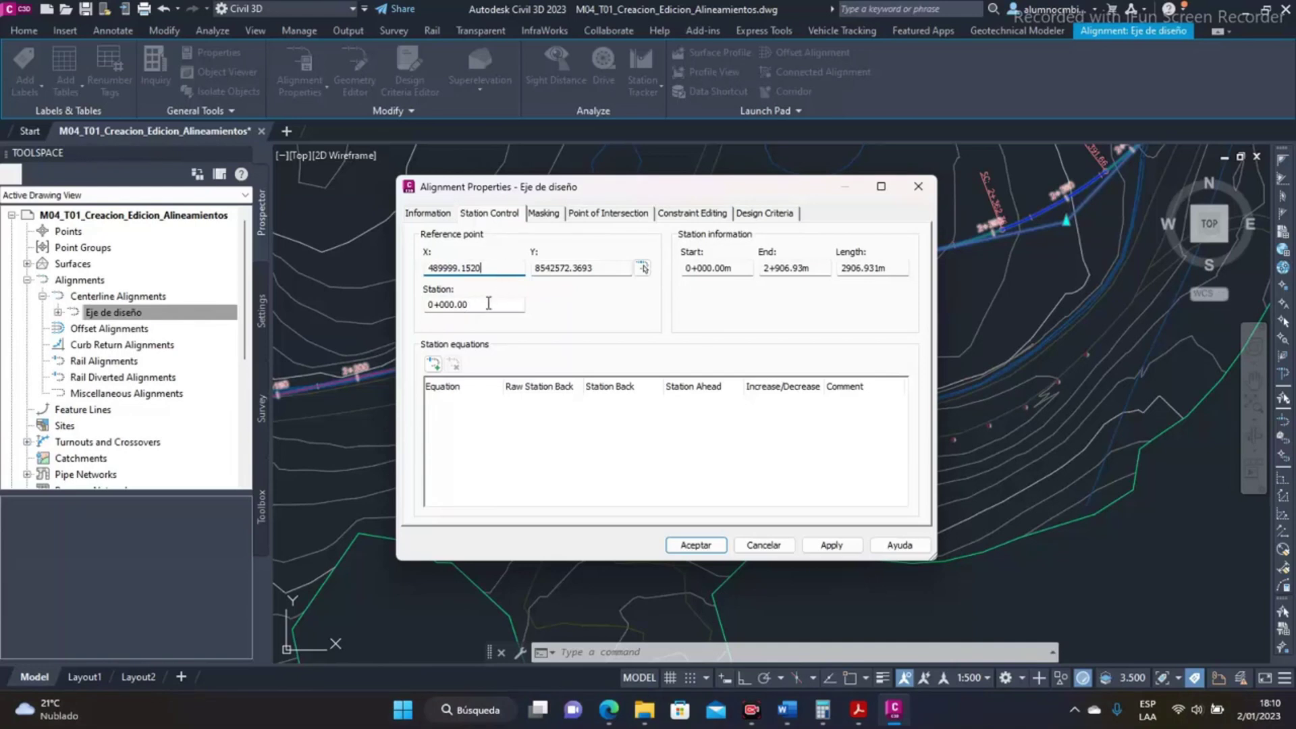
{"action": "left_click_drag", "start_coordinate": [478, 304], "coordinate": [411, 311]}
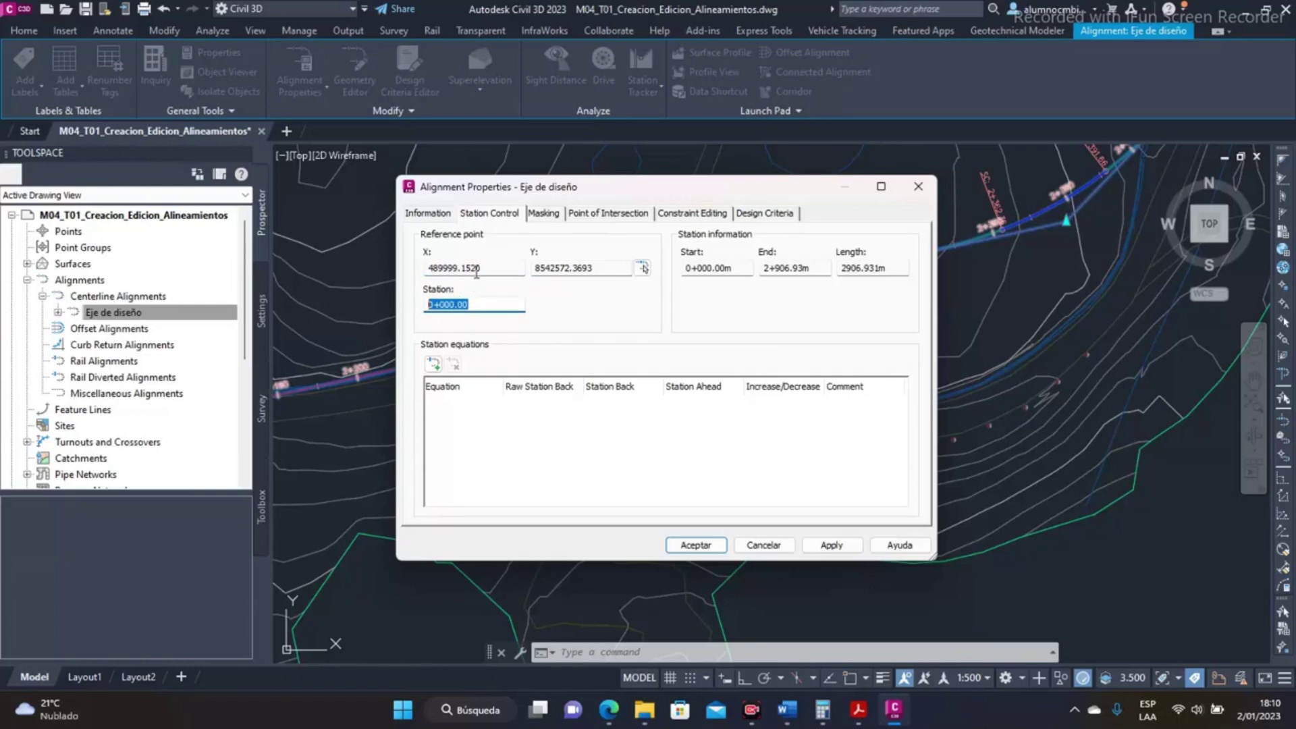
{"action": "left_click", "coordinate": [494, 264]}
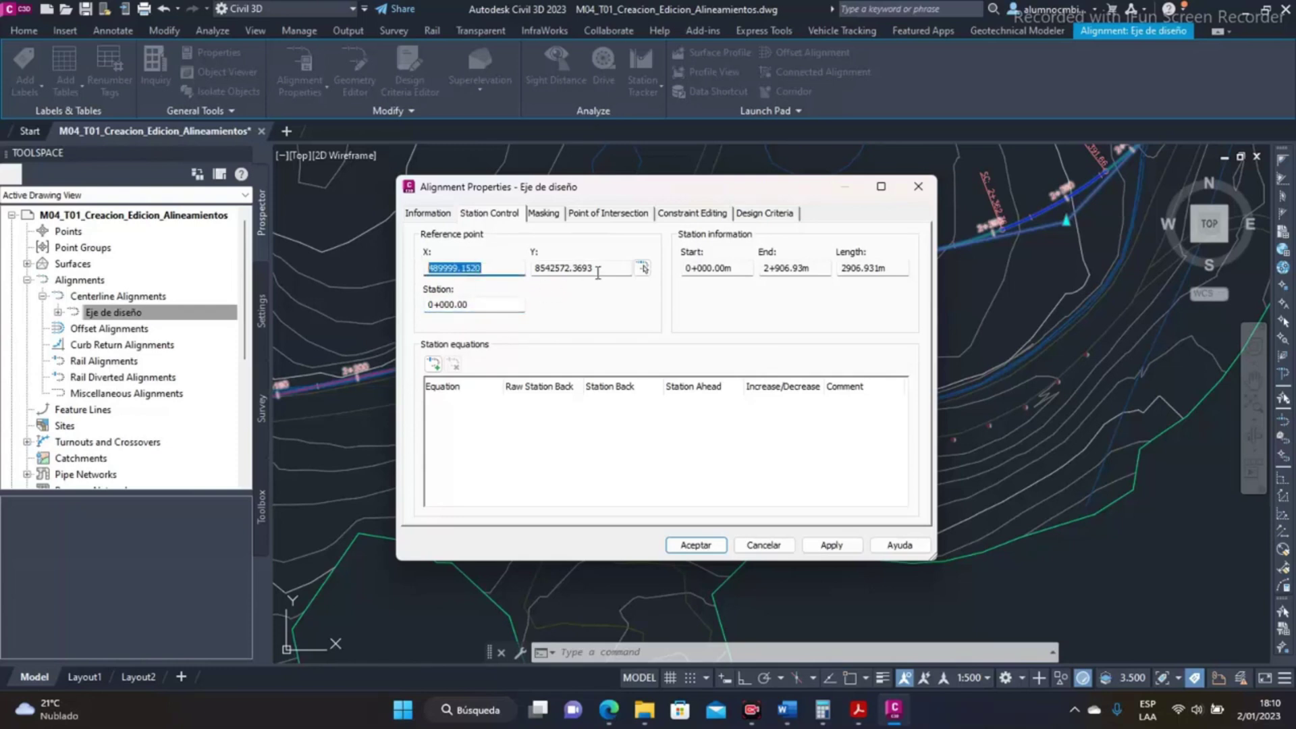
{"action": "key", "text": "Tab"}
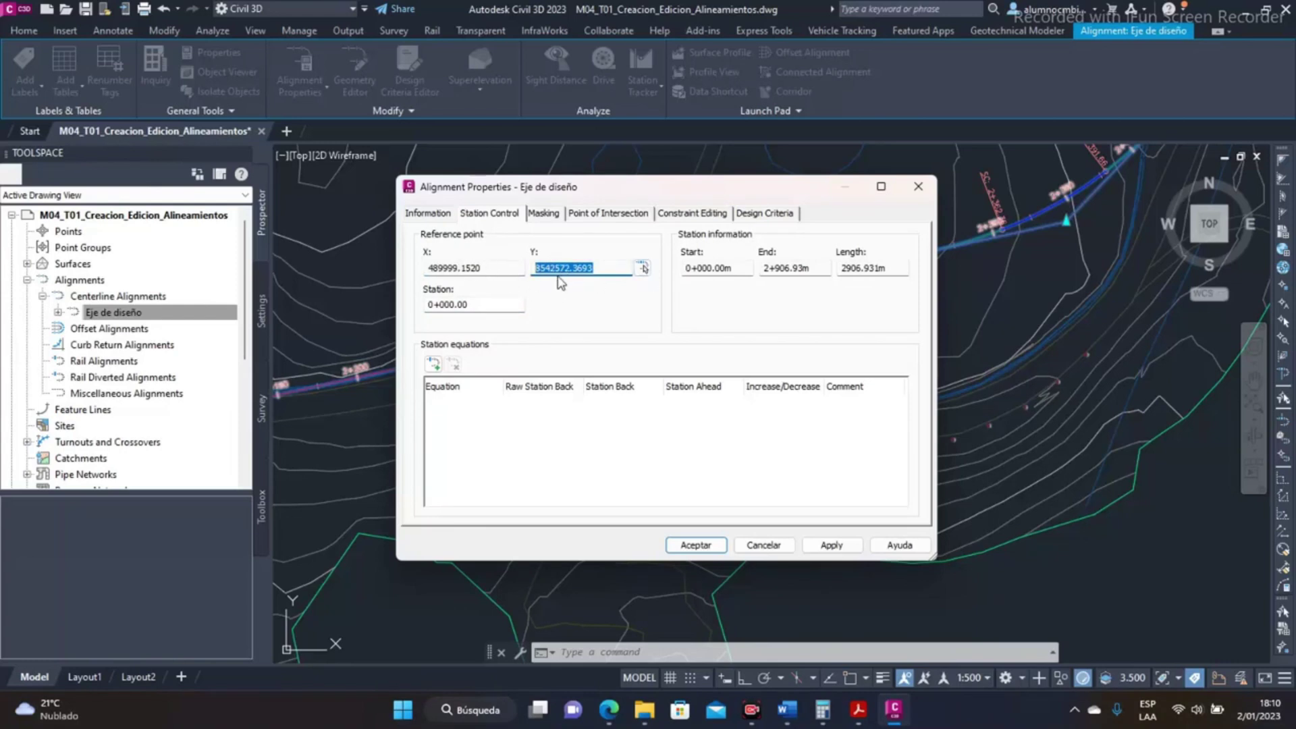
{"action": "left_click", "coordinate": [504, 268]}
Set the alignment's reference point station to 100000 and accept the change.
{"action": "left_click_drag", "start_coordinate": [549, 187], "coordinate": [715, 360]}
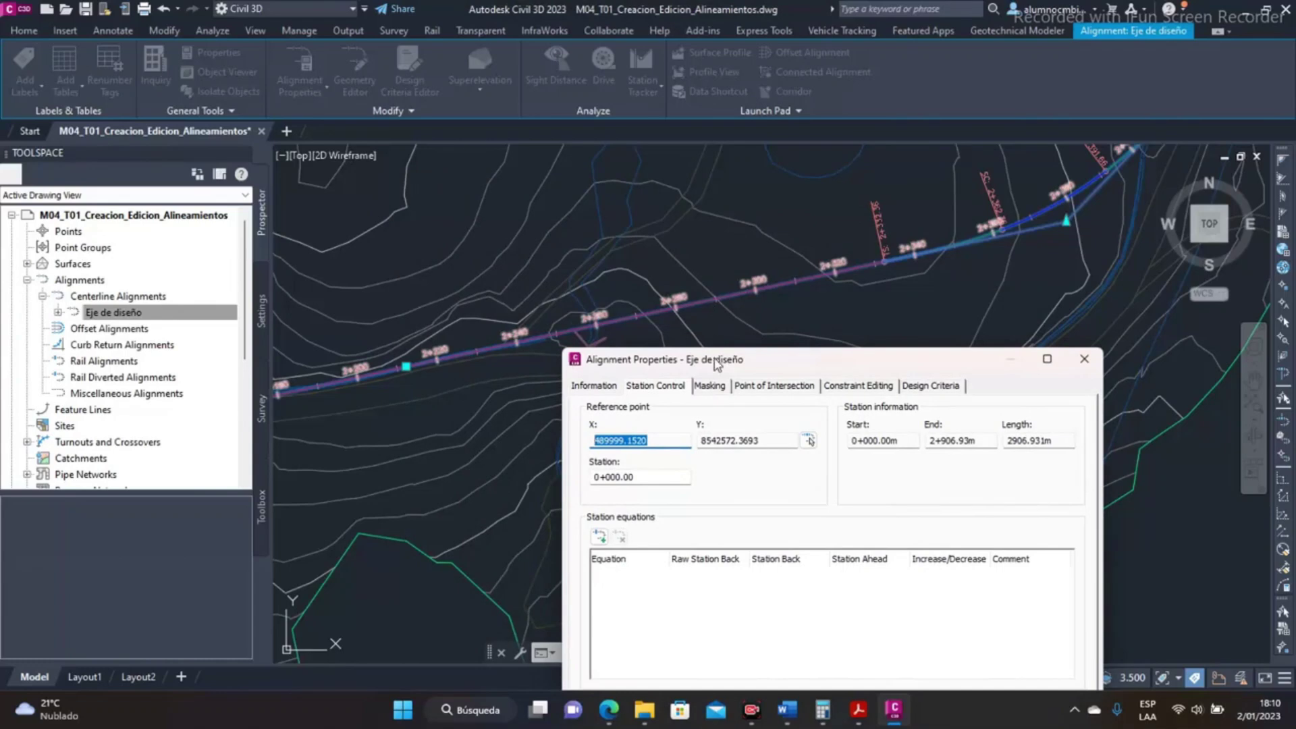
{"action": "left_click_drag", "start_coordinate": [716, 359], "coordinate": [660, 256]}
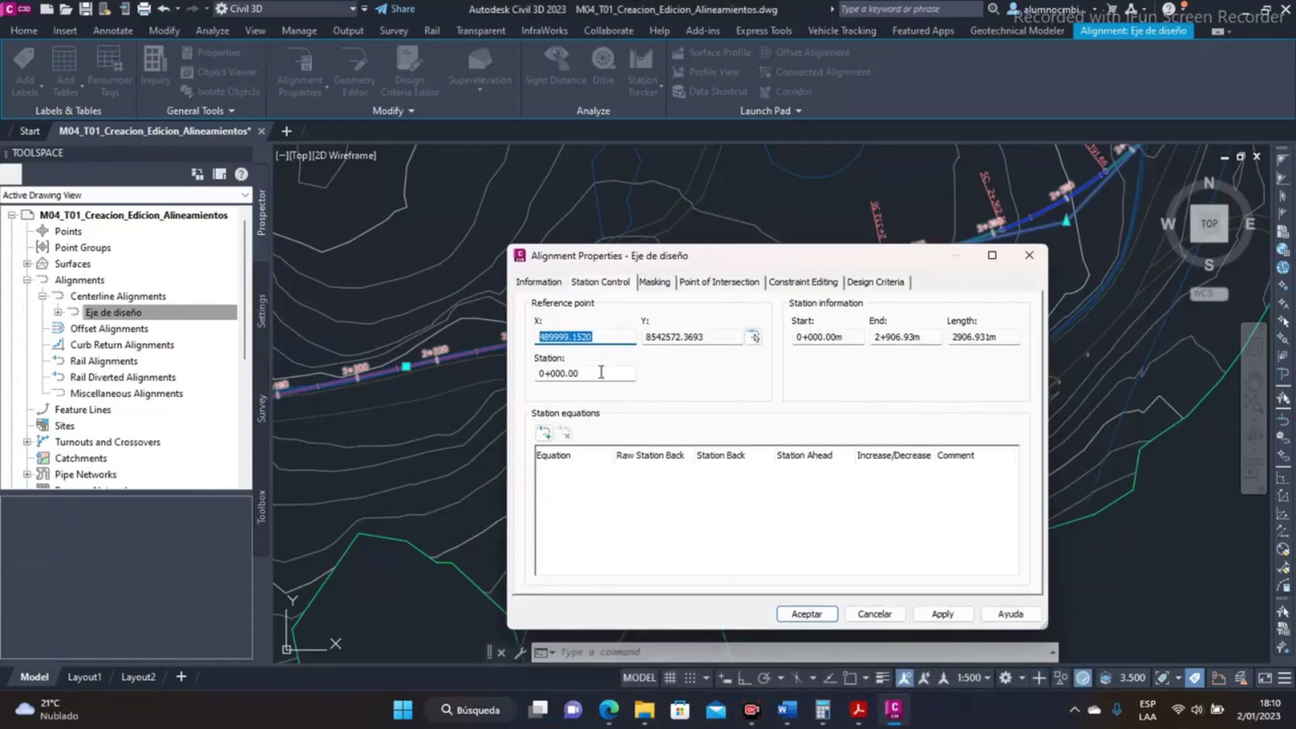
{"action": "left_click_drag", "start_coordinate": [601, 373], "coordinate": [513, 375]}
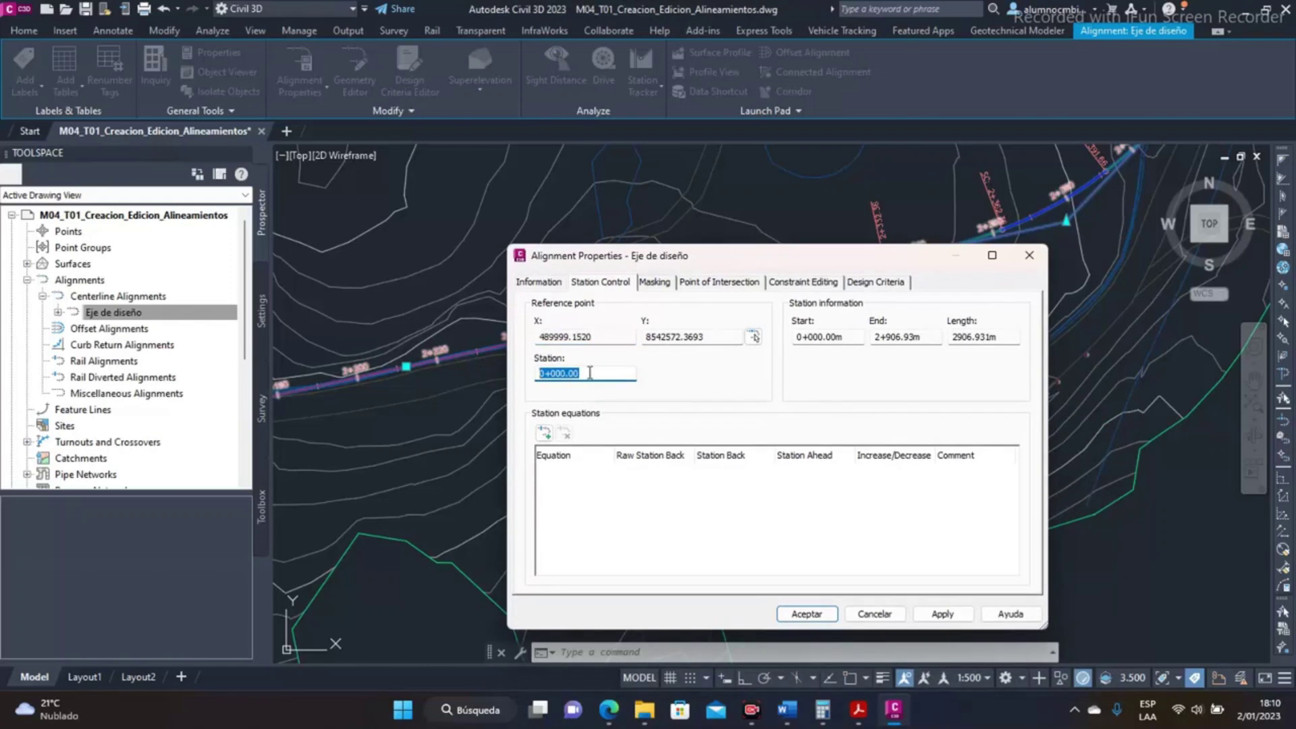
{"action": "type", "text": "100"}
{"action": "left_click", "coordinate": [596, 333]}
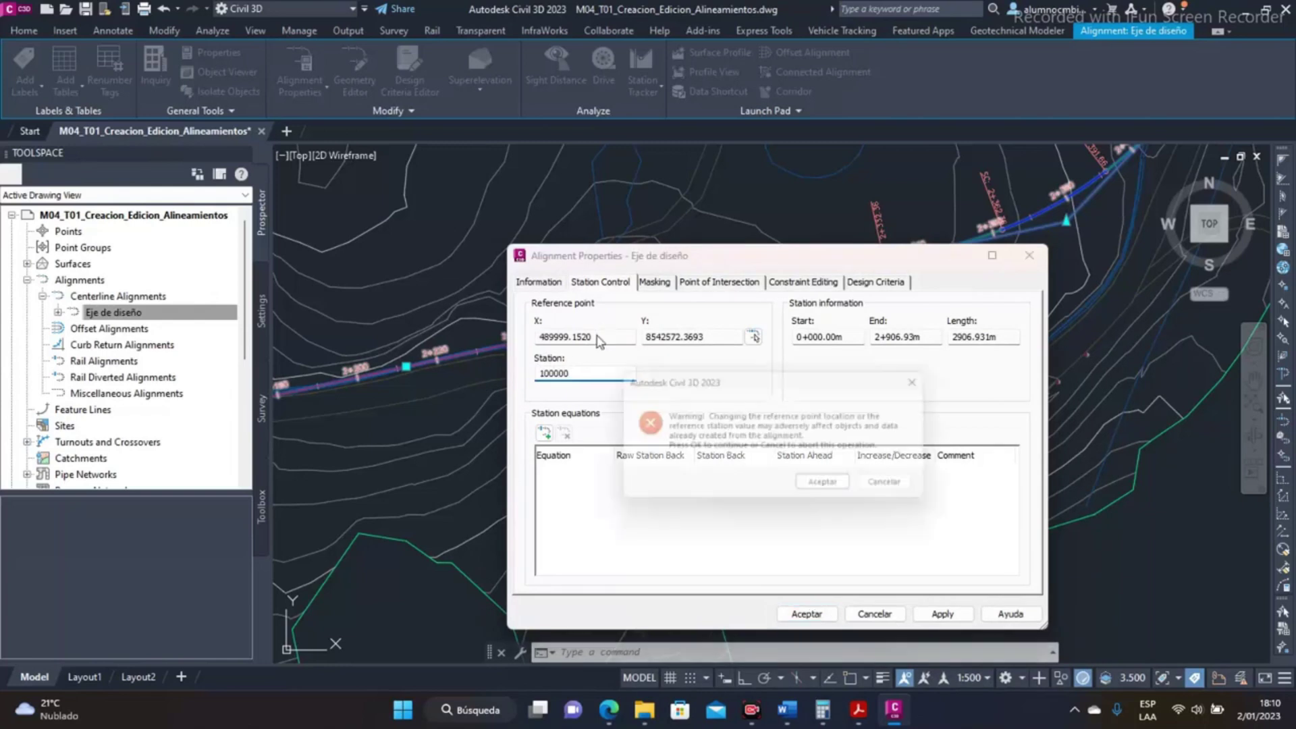
{"action": "left_click", "coordinate": [816, 487]}
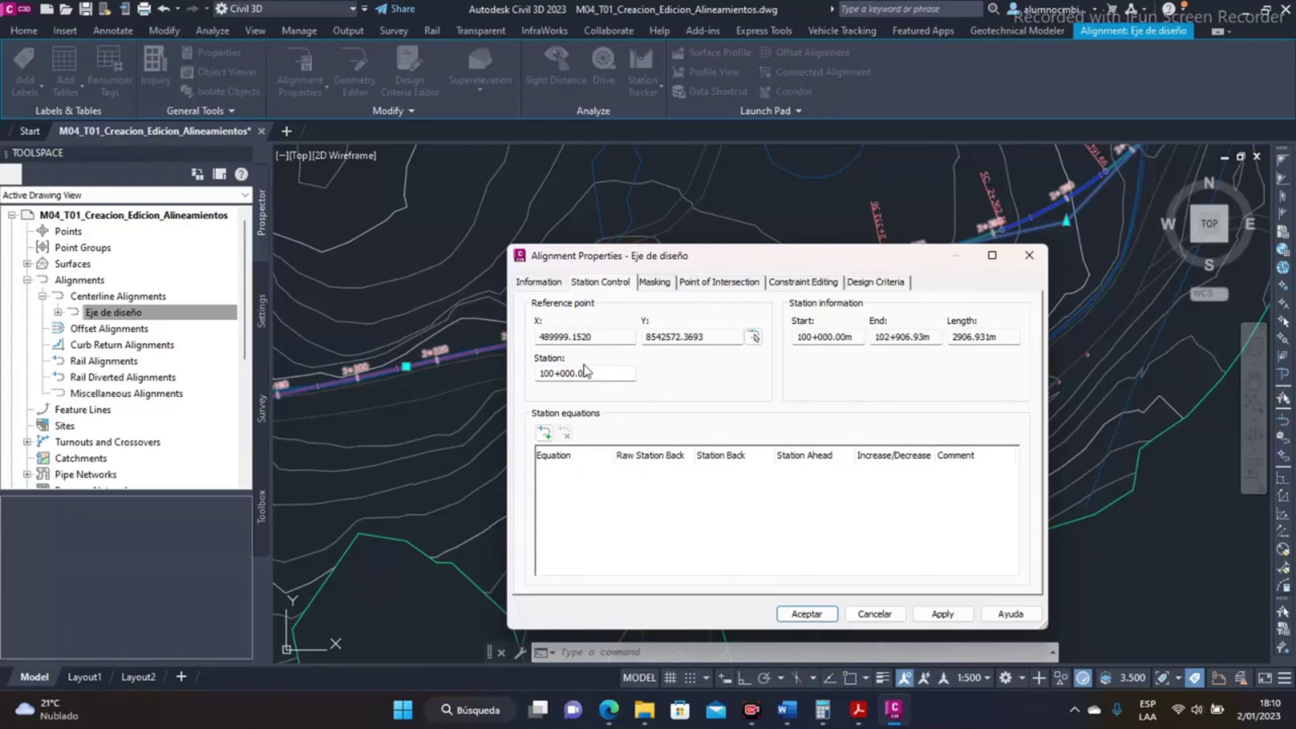
{"action": "left_click_drag", "start_coordinate": [614, 372], "coordinate": [420, 355]}
{"action": "type", "text": "0"}
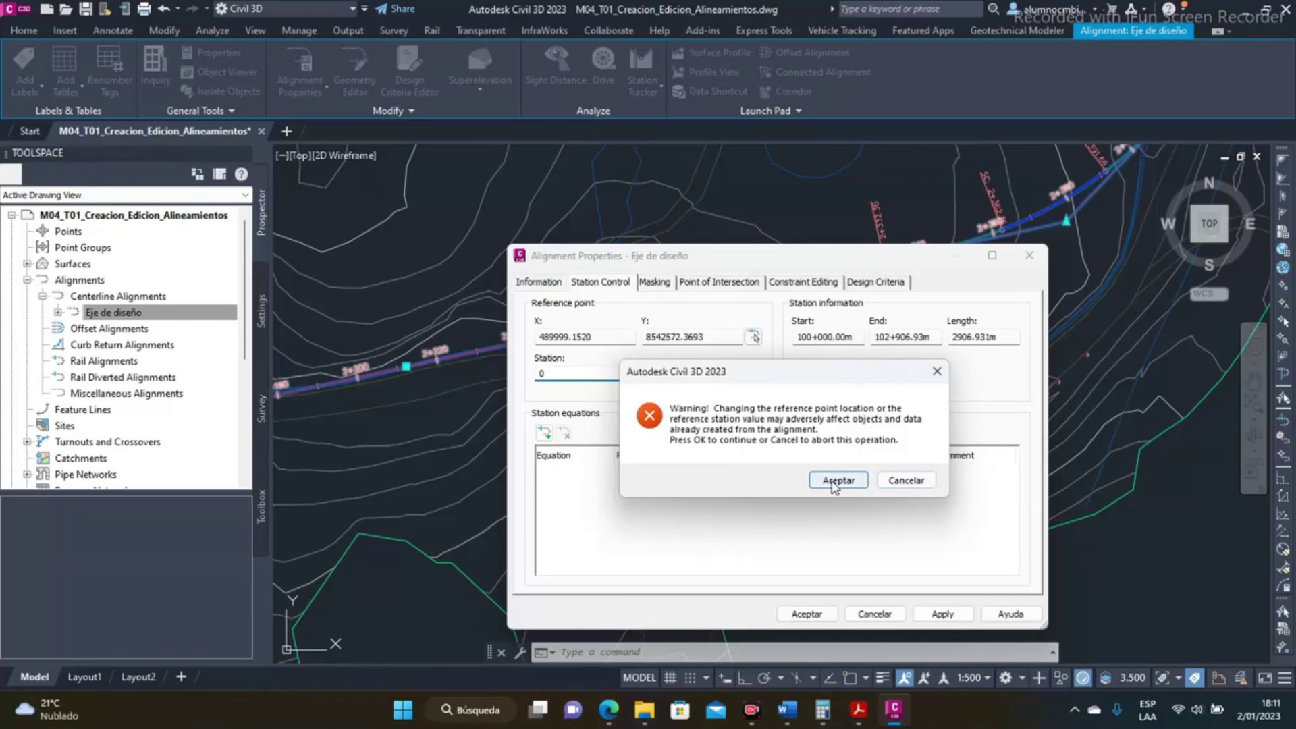
{"action": "left_click", "coordinate": [901, 480]}
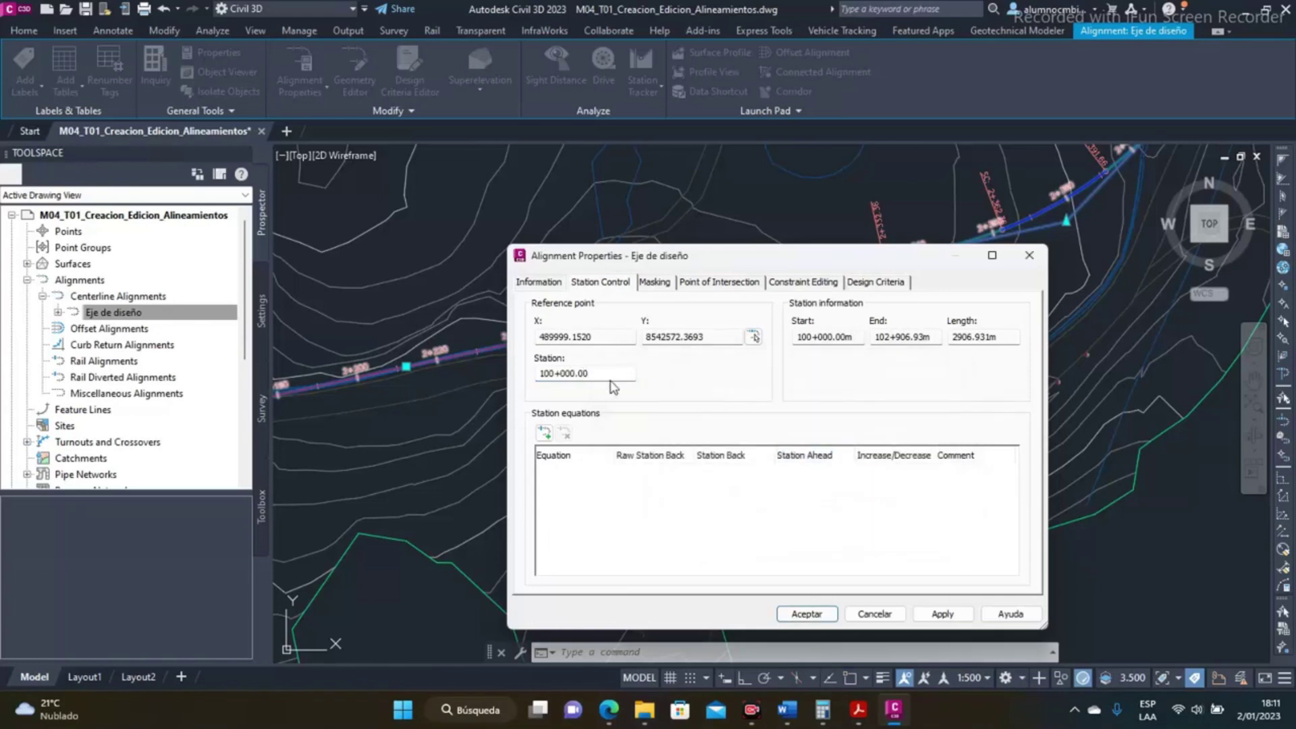
Examine the reference station and the alignment's start station, end station and length.
{"action": "left_click_drag", "start_coordinate": [612, 370], "coordinate": [515, 374]}
{"action": "left_click_drag", "start_coordinate": [852, 341], "coordinate": [763, 341]}
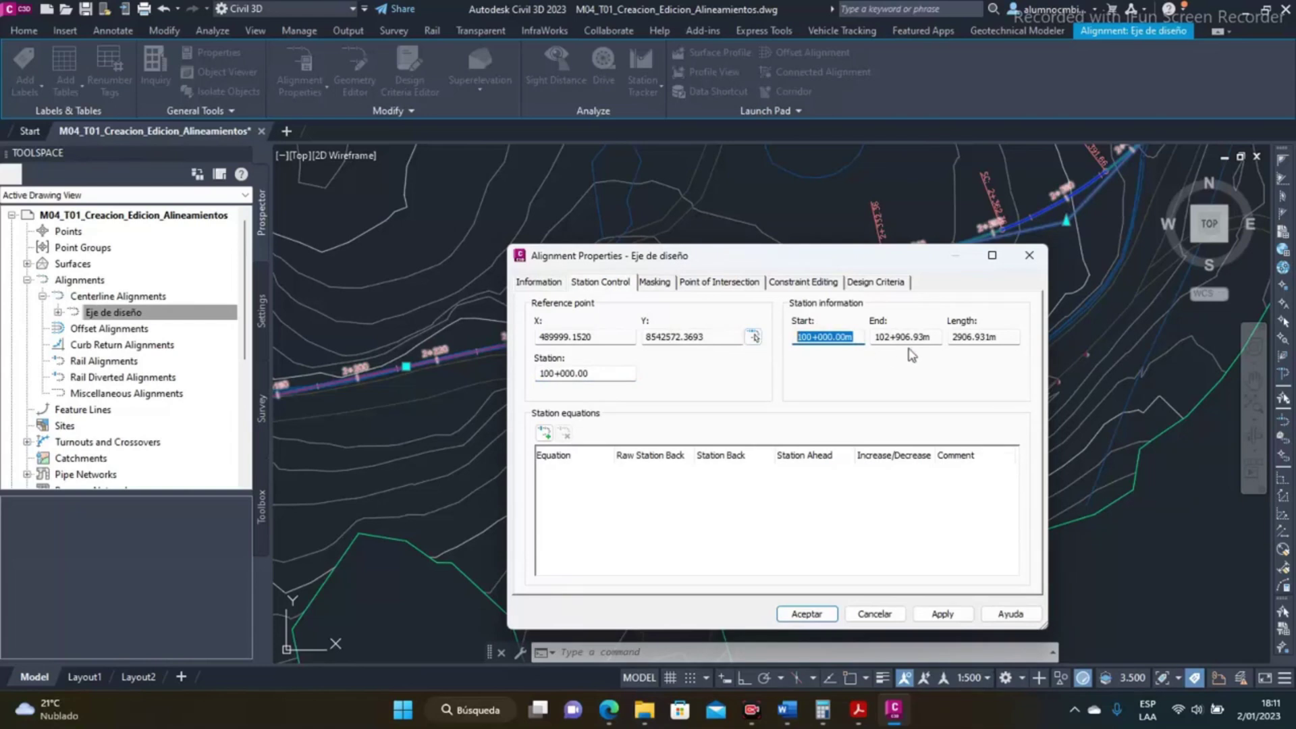
{"action": "left_click_drag", "start_coordinate": [934, 337], "coordinate": [851, 341]}
{"action": "left_click_drag", "start_coordinate": [1008, 340], "coordinate": [924, 336]}
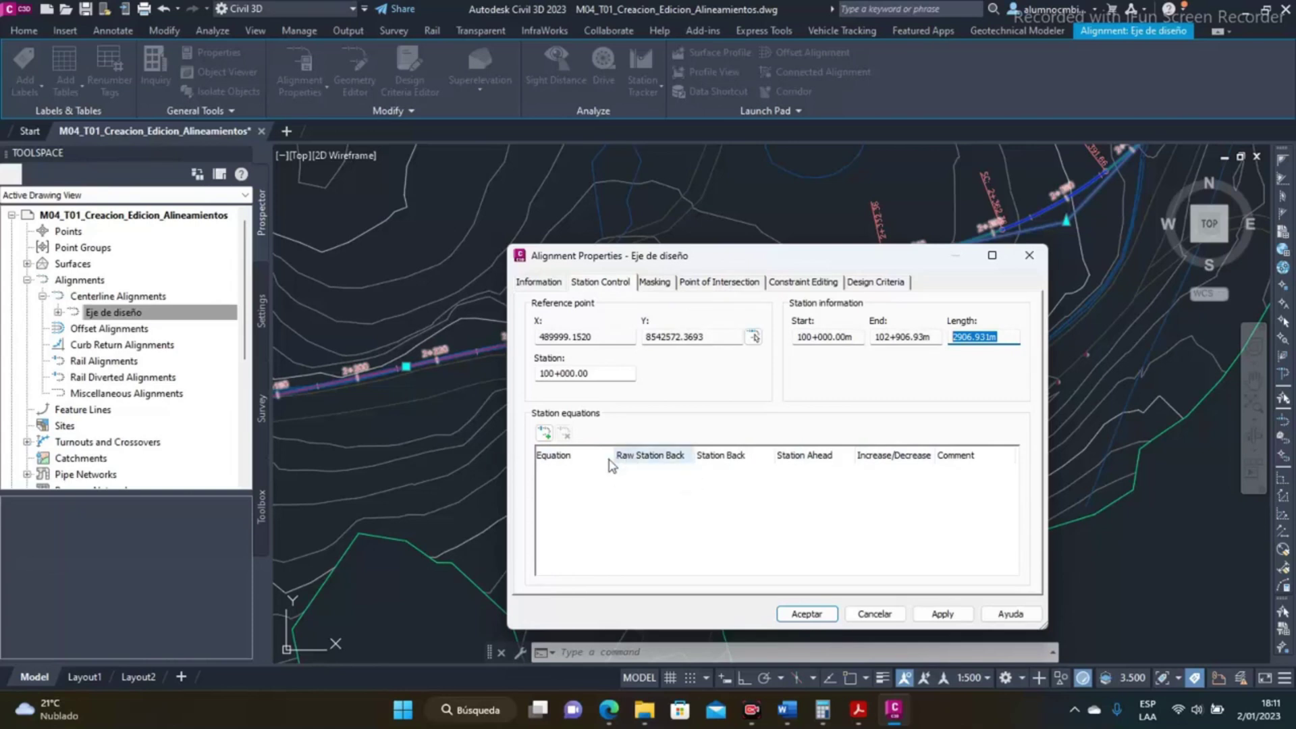
Try to add a masking region to the alignment with its first station at 1960.
{"action": "left_click", "coordinate": [652, 282]}
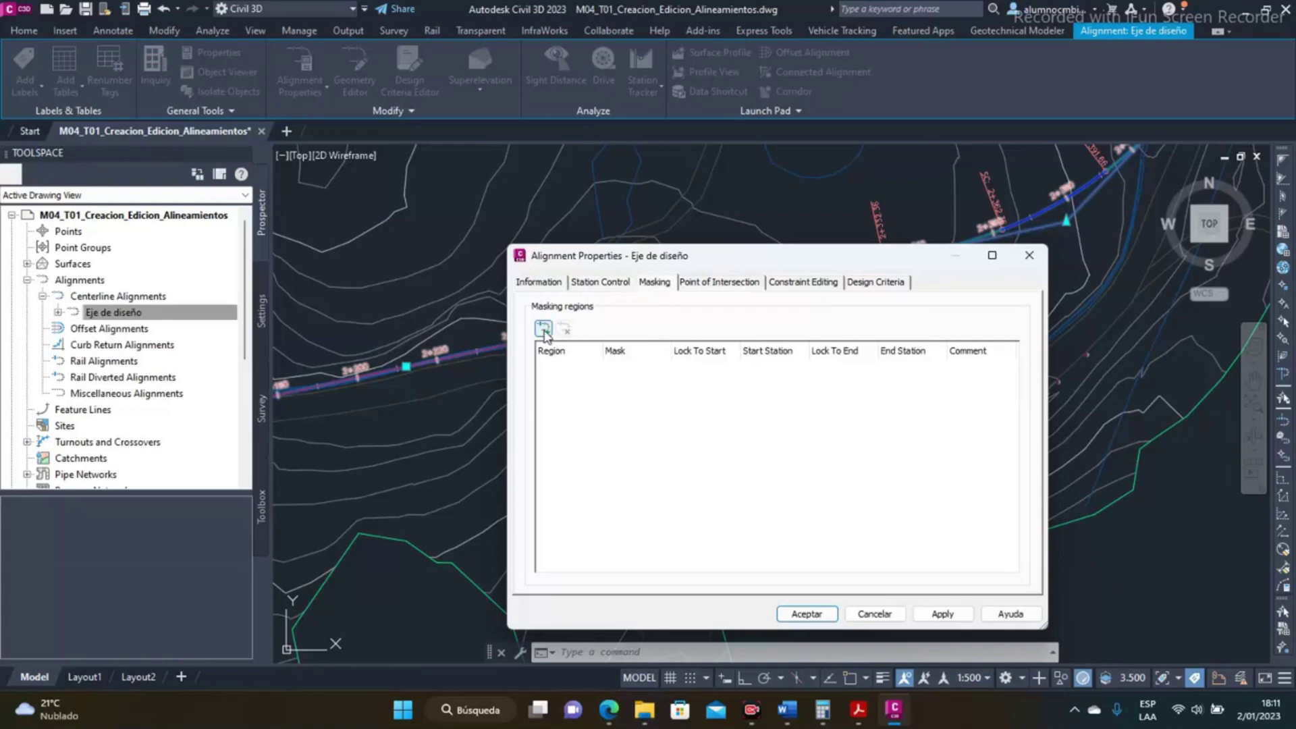
{"action": "left_click_drag", "start_coordinate": [688, 255], "coordinate": [927, 249]}
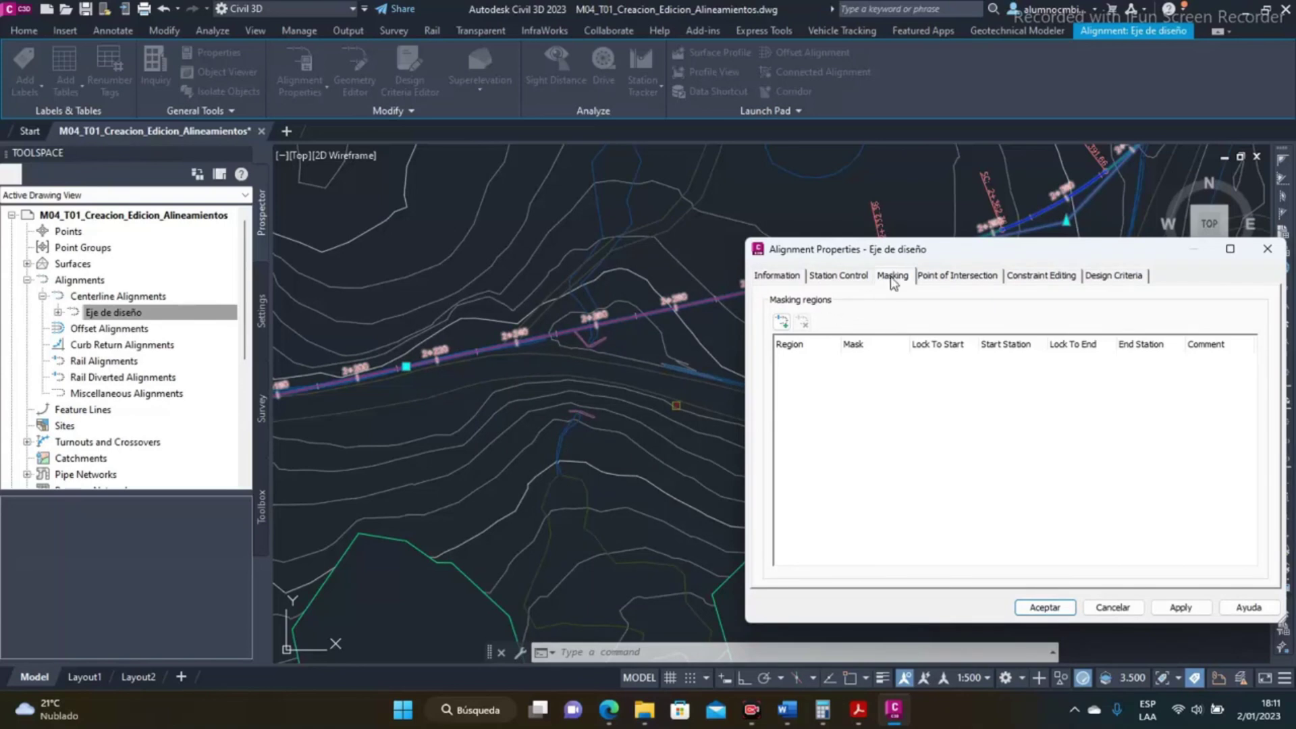
{"action": "left_click", "coordinate": [782, 322]}
{"action": "scroll", "coordinate": [500, 338], "scroll_direction": "down", "scroll_amount": 6}
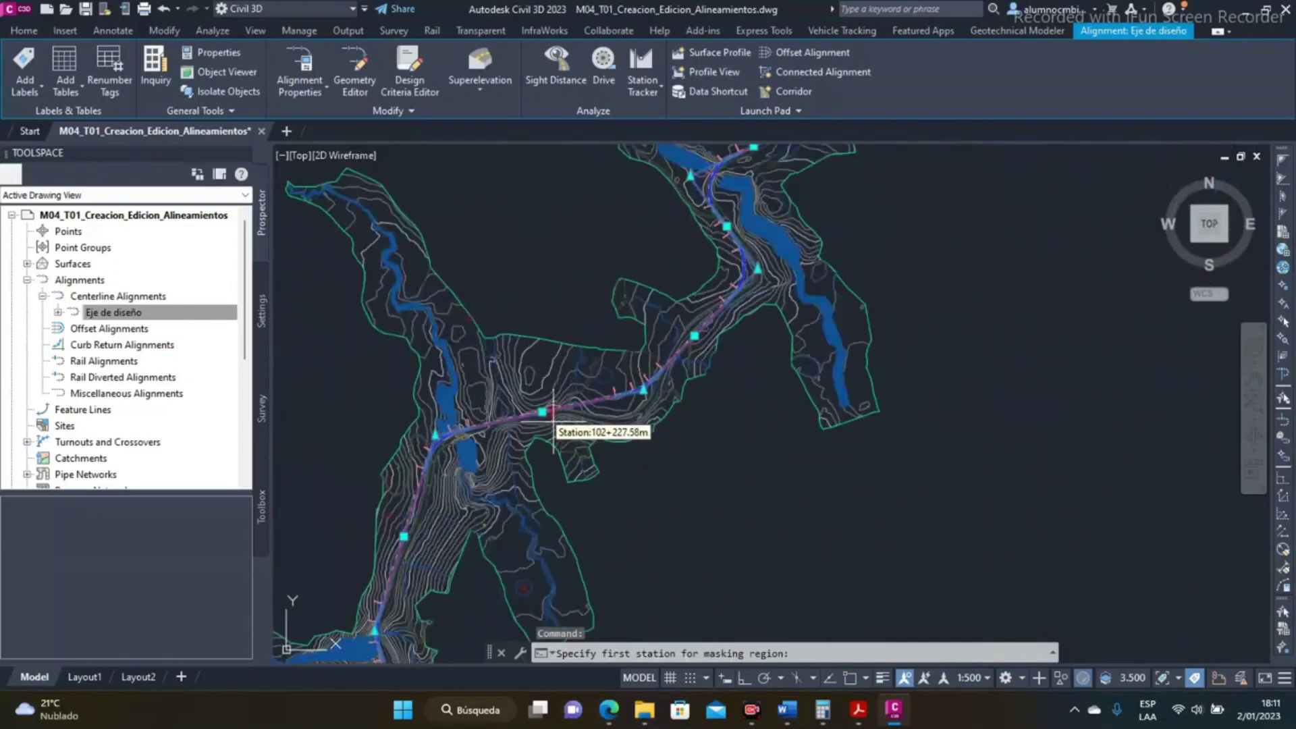
{"action": "scroll", "coordinate": [540, 303], "scroll_direction": "up", "scroll_amount": 8}
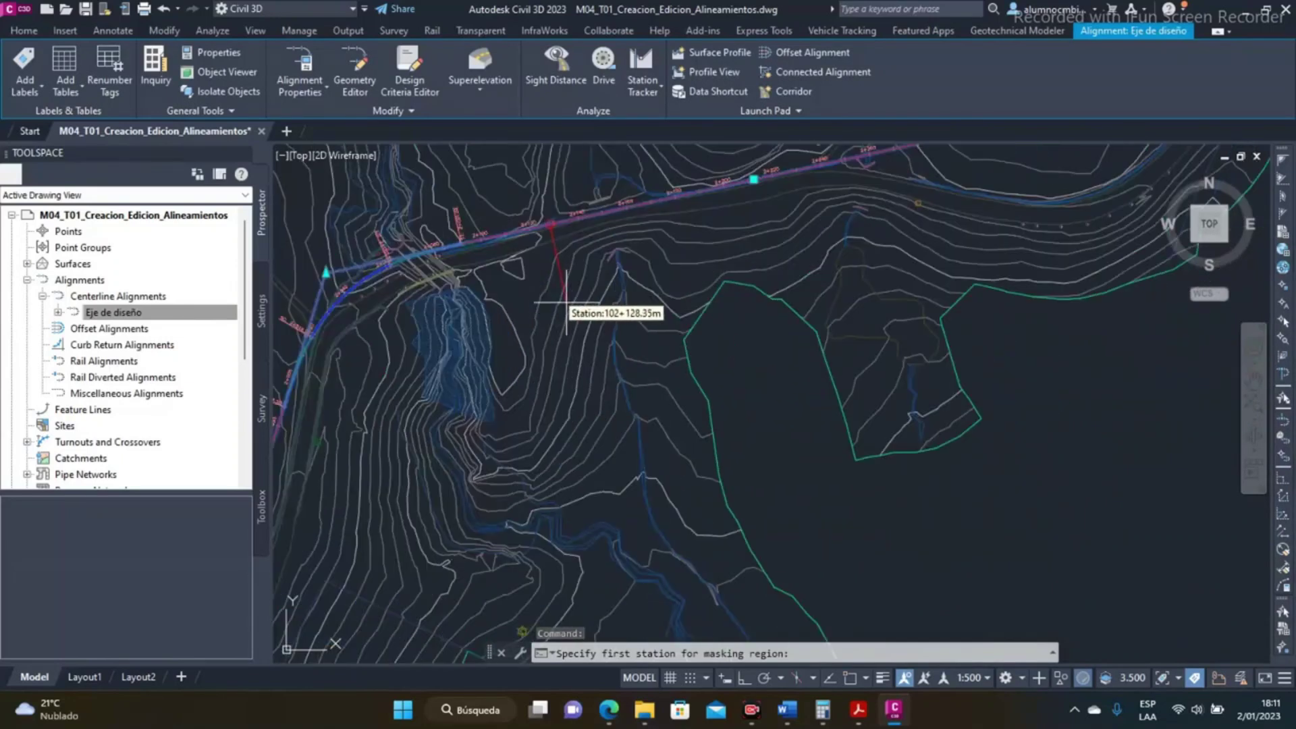
{"action": "scroll", "coordinate": [459, 247], "scroll_direction": "up", "scroll_amount": 4}
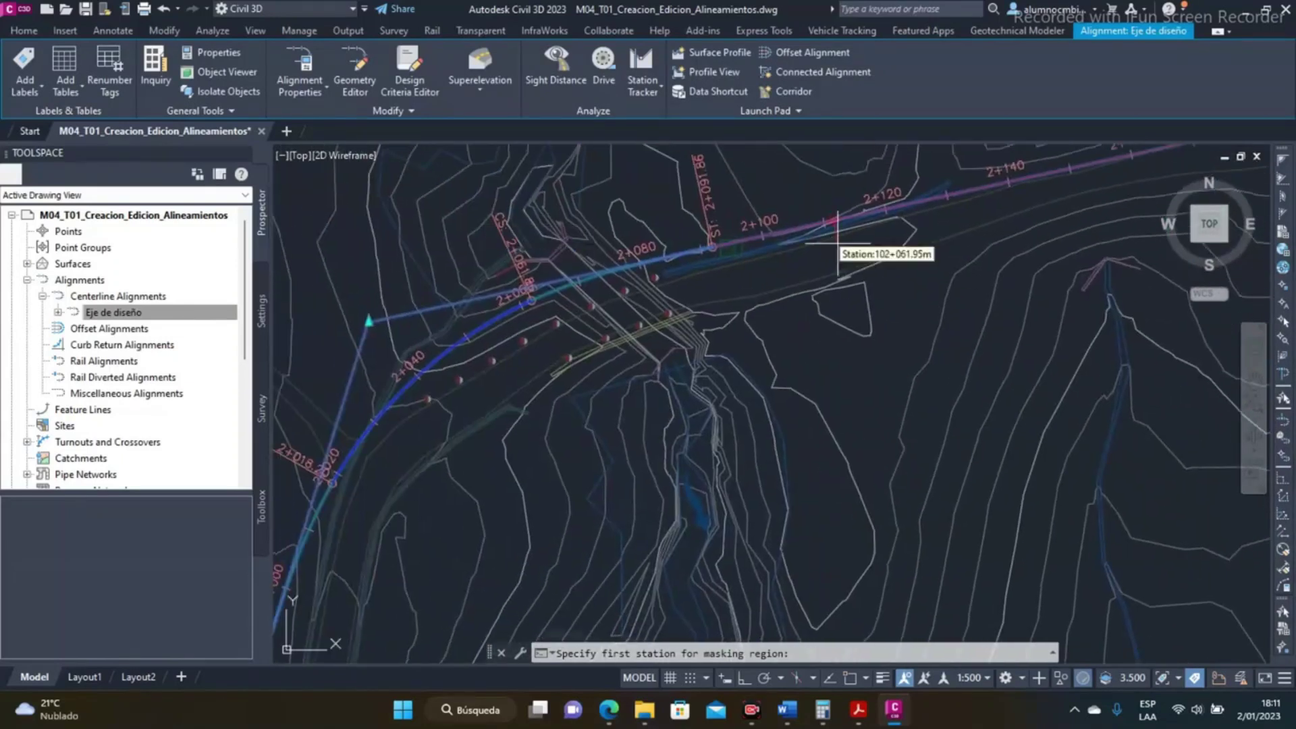
{"action": "scroll", "coordinate": [587, 263], "scroll_direction": "down", "scroll_amount": 2}
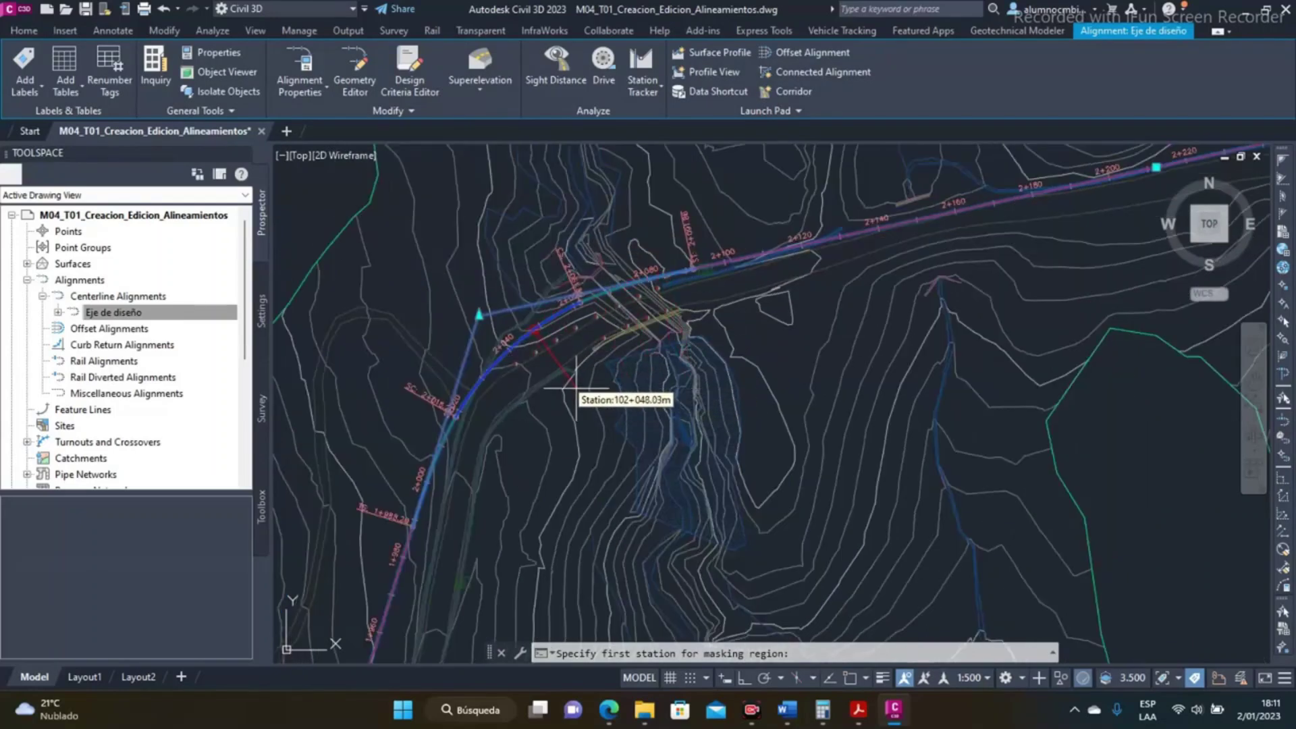
{"action": "scroll", "coordinate": [537, 407], "scroll_direction": "down", "scroll_amount": 1}
{"action": "scroll", "coordinate": [537, 407], "scroll_direction": "up", "scroll_amount": 4}
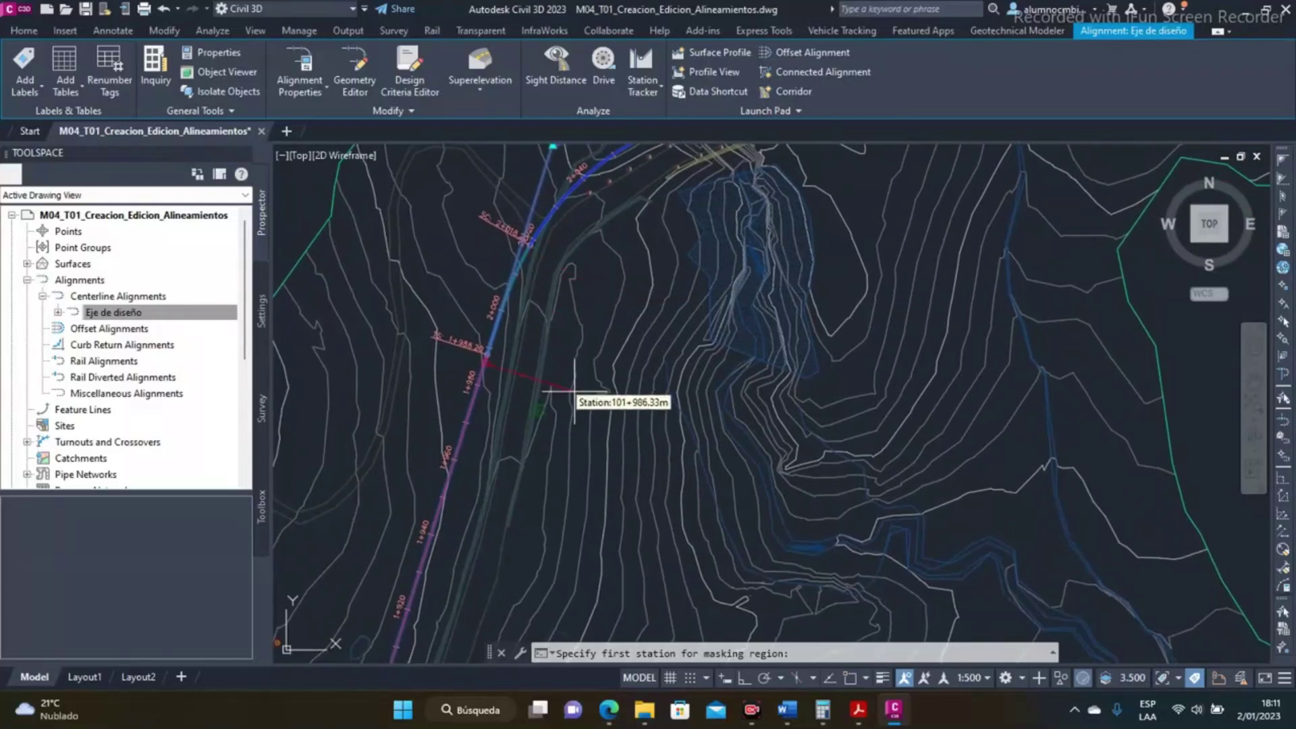
{"action": "scroll", "coordinate": [520, 482], "scroll_direction": "up", "scroll_amount": 2}
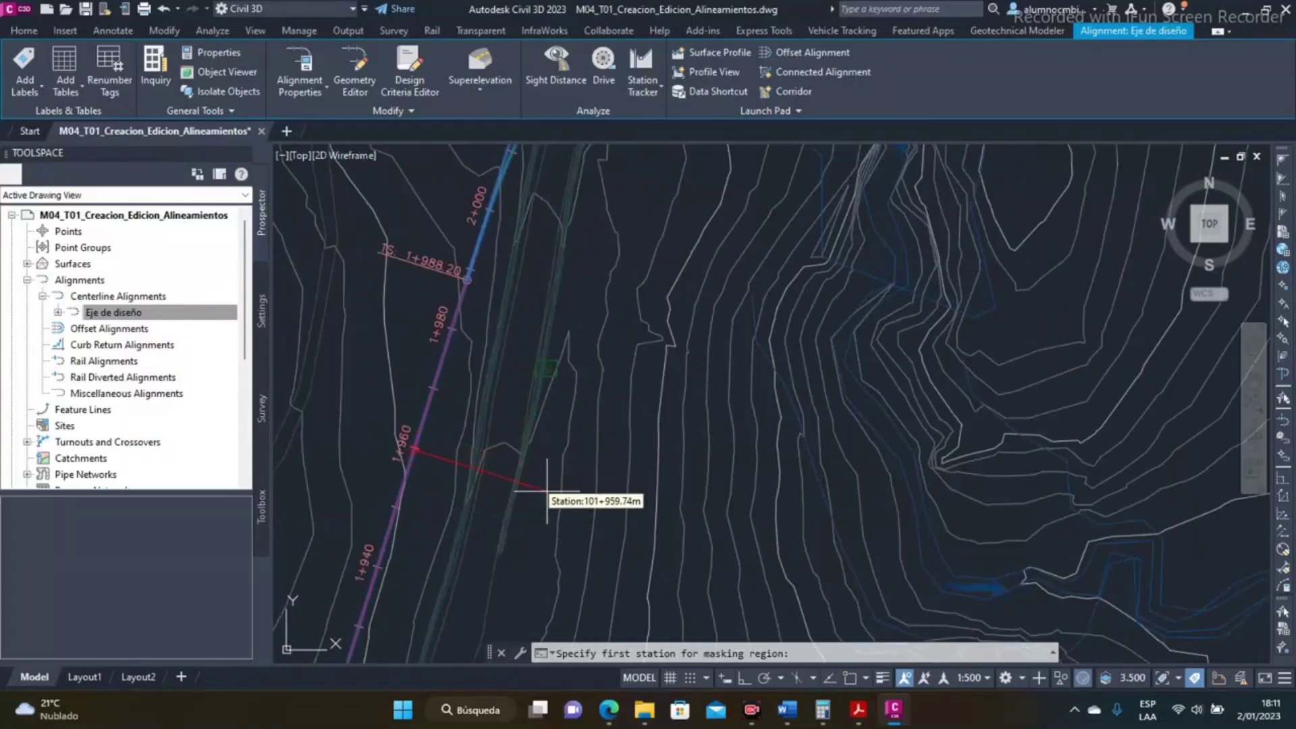
{"action": "type", "text": "196"}
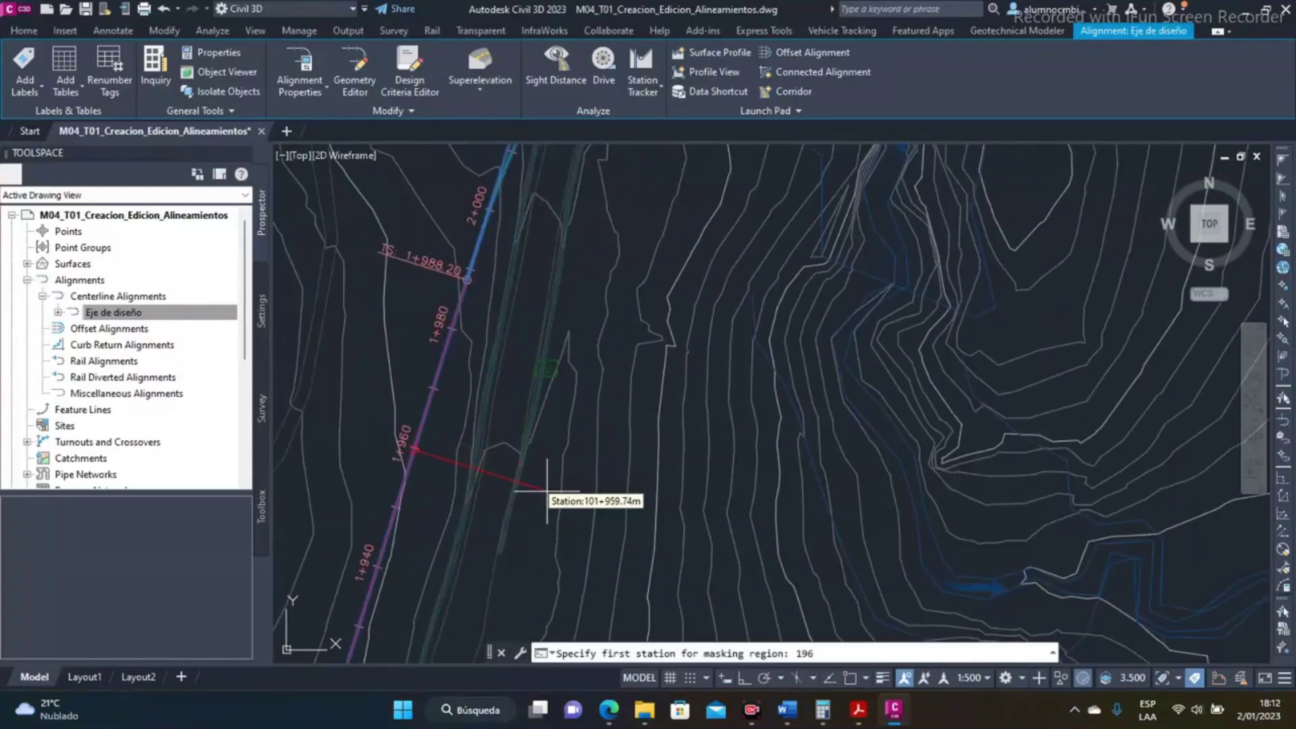
{"action": "type", "text": "0"}
{"action": "key", "text": "Return"}
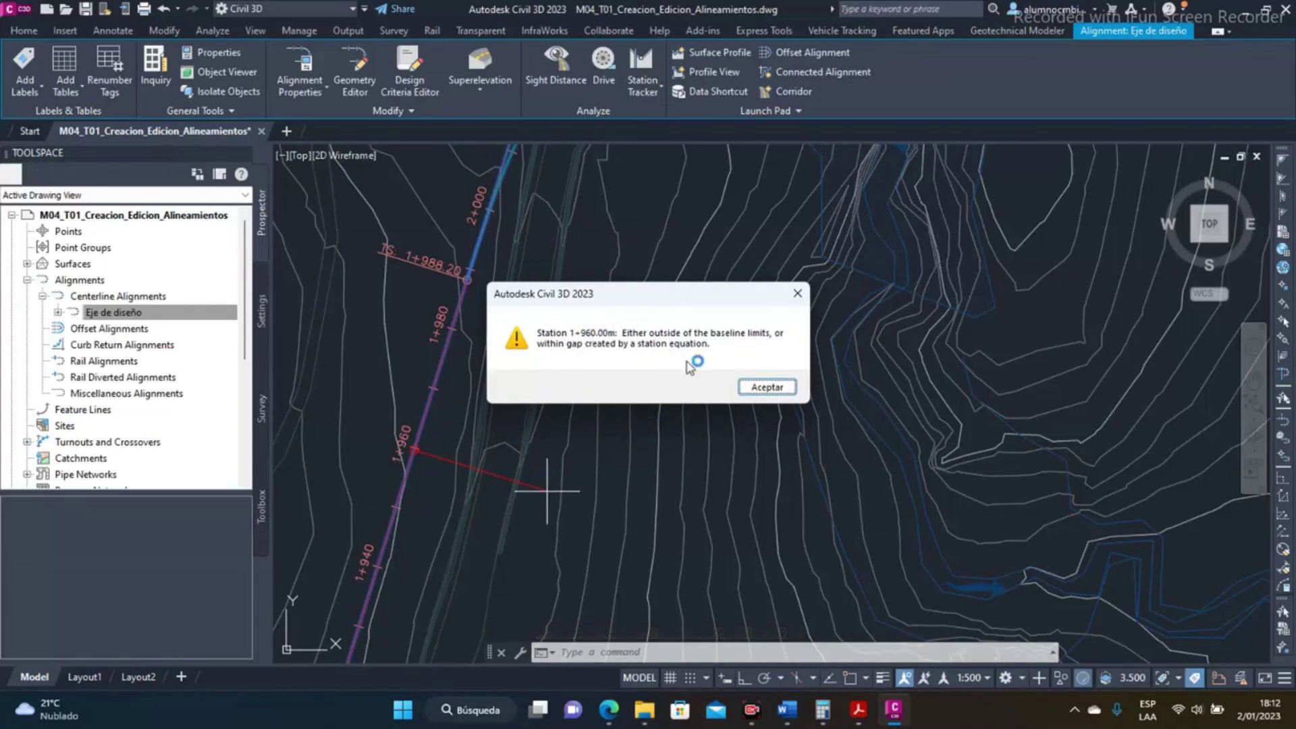
{"action": "left_click", "coordinate": [767, 387]}
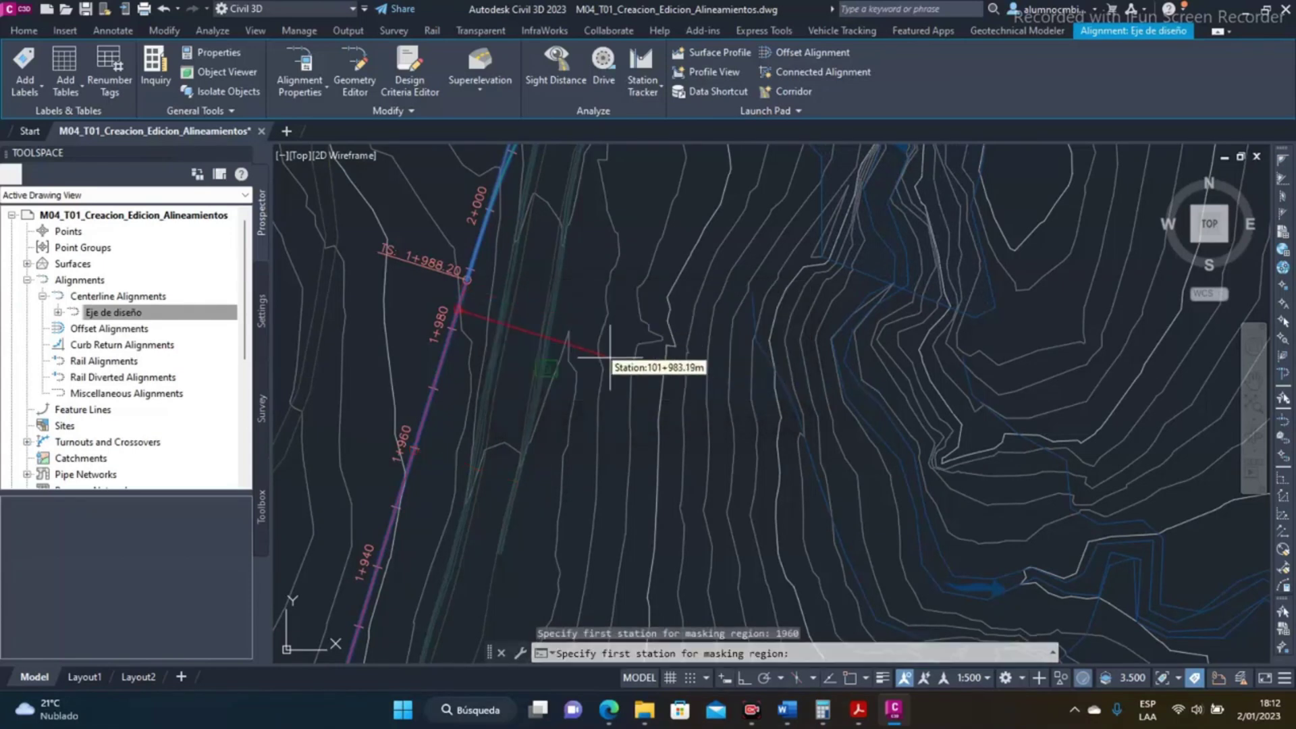
{"action": "key", "text": "Escape"}
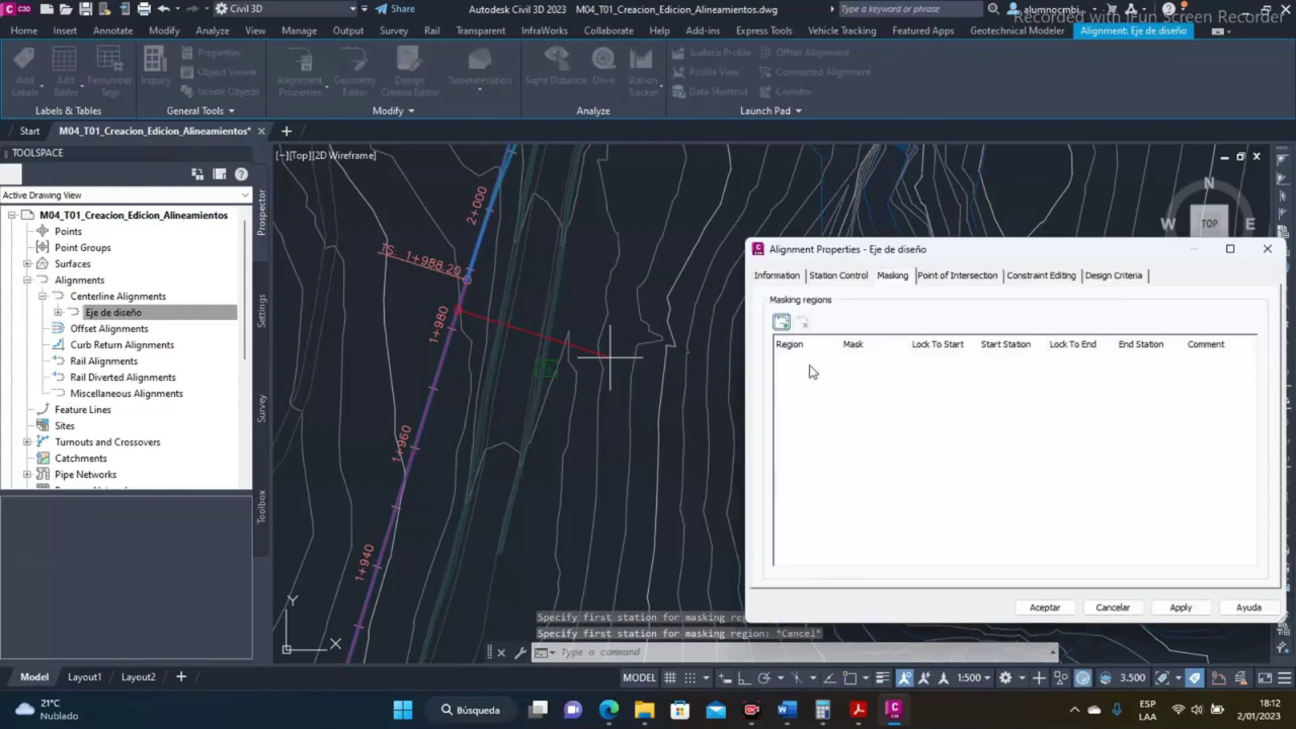
Return to the station control settings, apply the new reference station to the alignment and close its properties.
{"action": "left_click", "coordinate": [825, 276]}
{"action": "left_click_drag", "start_coordinate": [896, 259], "coordinate": [706, 234]}
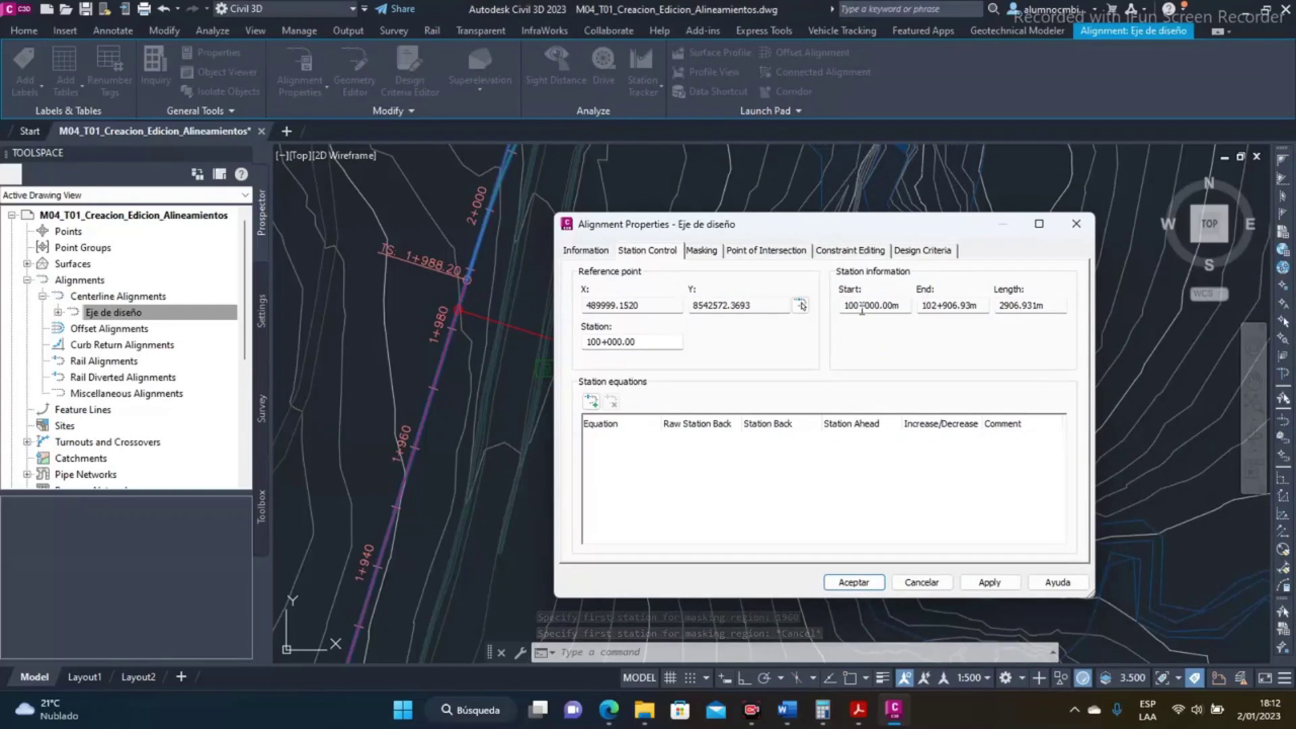
{"action": "left_click", "coordinate": [991, 582]}
{"action": "left_click", "coordinate": [856, 582]}
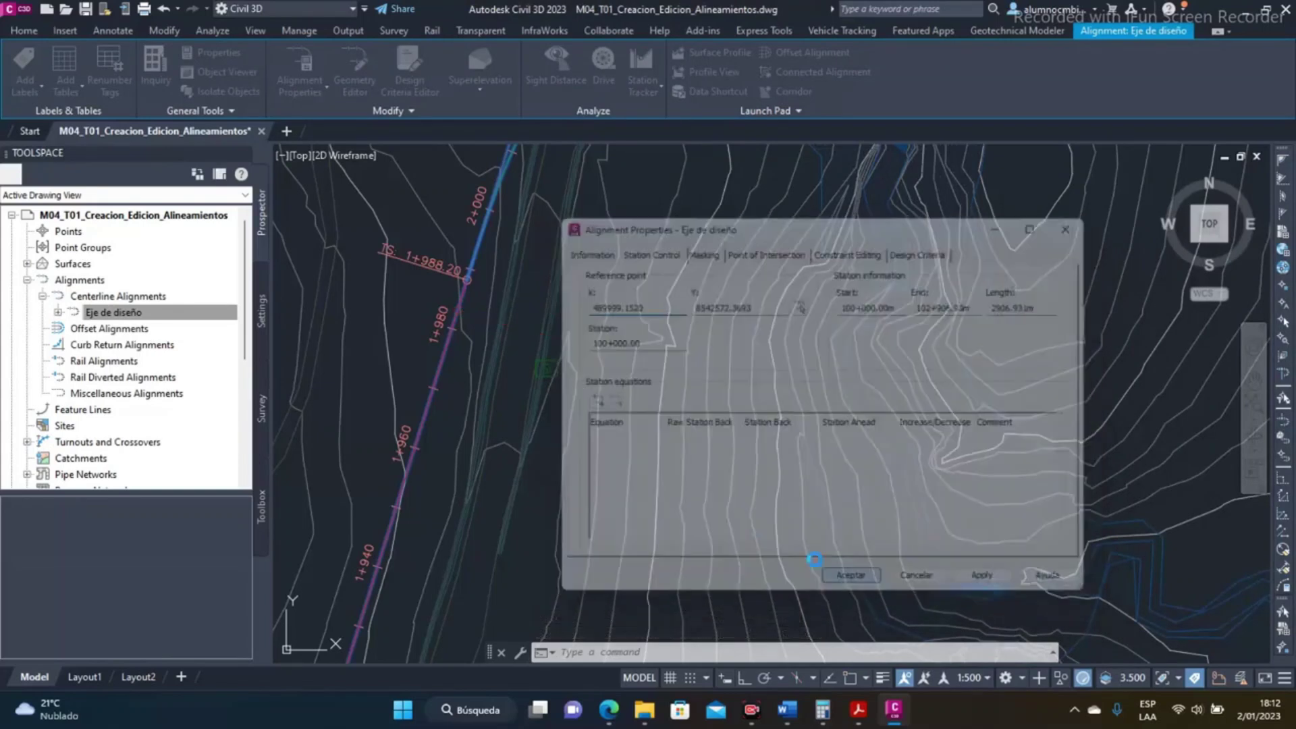
Reopen the alignment's properties and start a masking region with its first station at 101940.
{"action": "right_click", "coordinate": [503, 267]}
{"action": "left_click", "coordinate": [578, 457]}
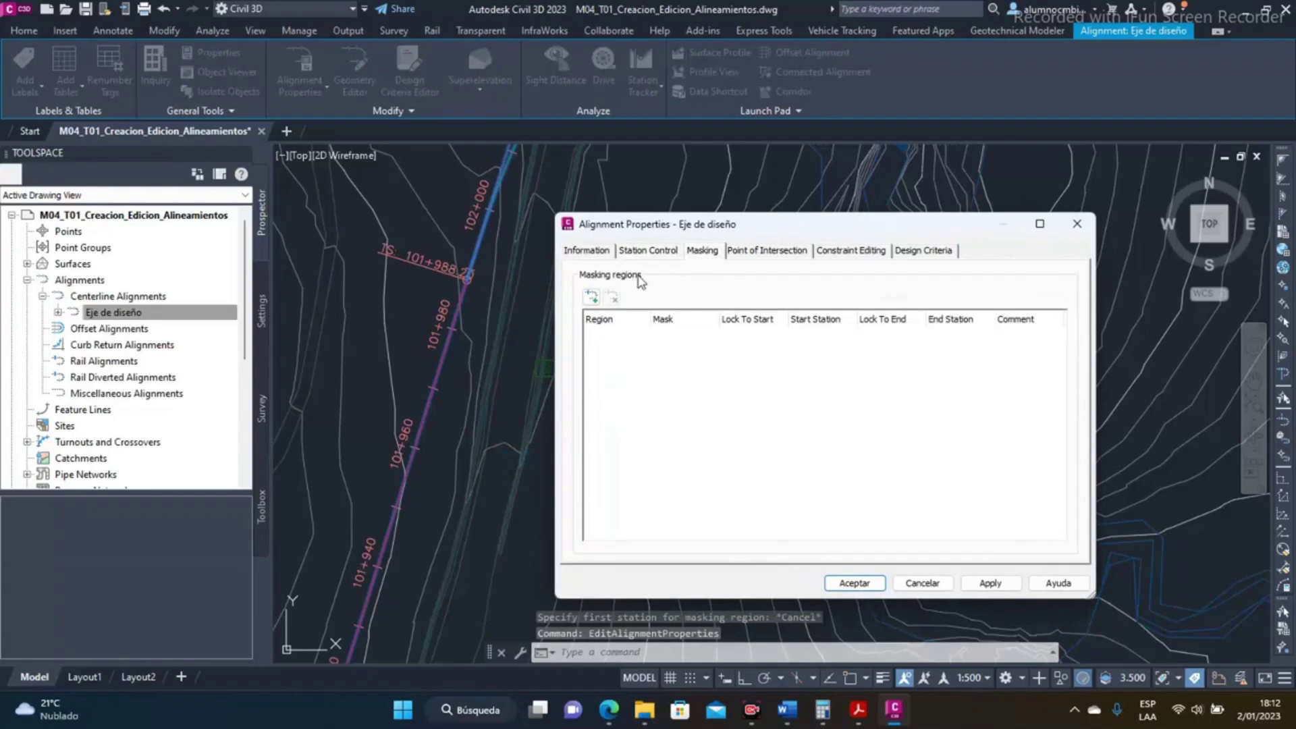
{"action": "left_click", "coordinate": [591, 297]}
{"action": "type", "text": "10"}
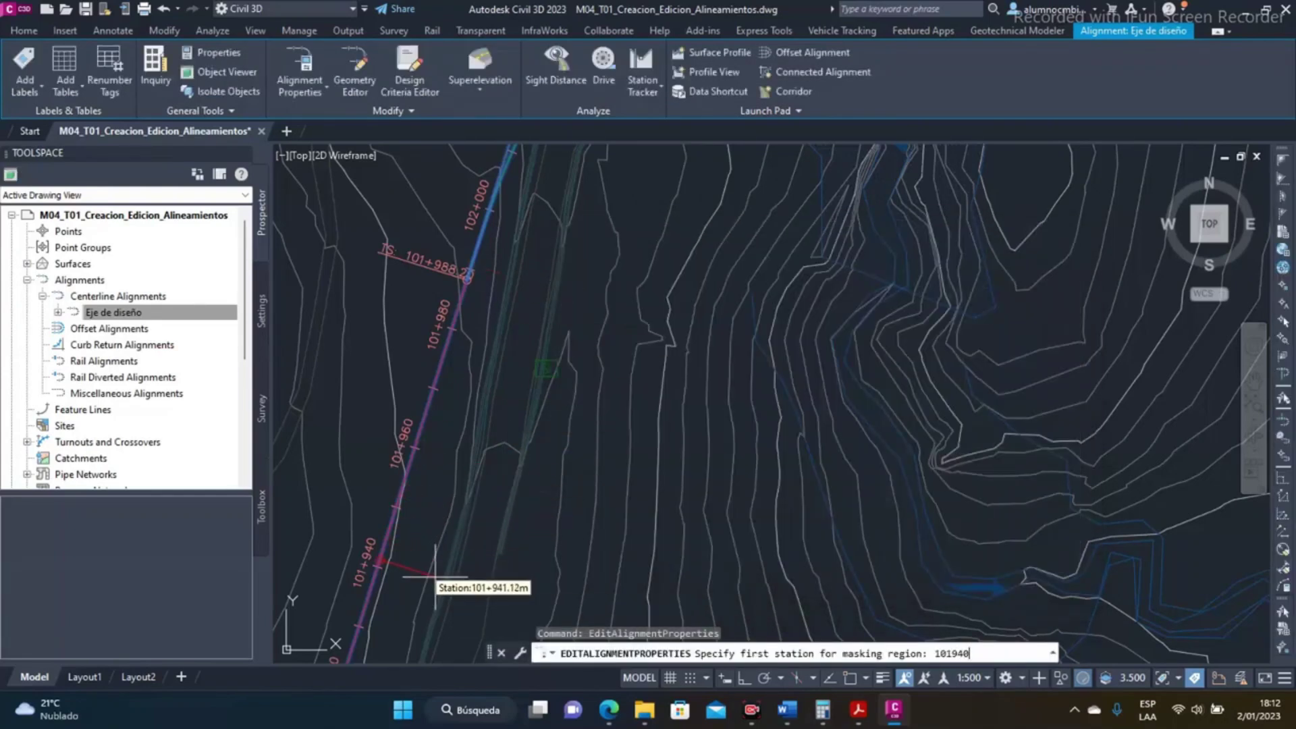
{"action": "type", "text": "1940"}
{"action": "key", "text": "Return"}
Complete the masking region by giving 102160 as its second station.
{"action": "scroll", "coordinate": [540, 345], "scroll_direction": "down", "scroll_amount": 3}
{"action": "middle_click_drag", "start_coordinate": [587, 282], "coordinate": [338, 588]}
{"action": "scroll", "coordinate": [567, 428], "scroll_direction": "down", "scroll_amount": 3}
{"action": "scroll", "coordinate": [699, 362], "scroll_direction": "up", "scroll_amount": 6}
{"action": "scroll", "coordinate": [702, 361], "scroll_direction": "up", "scroll_amount": 3}
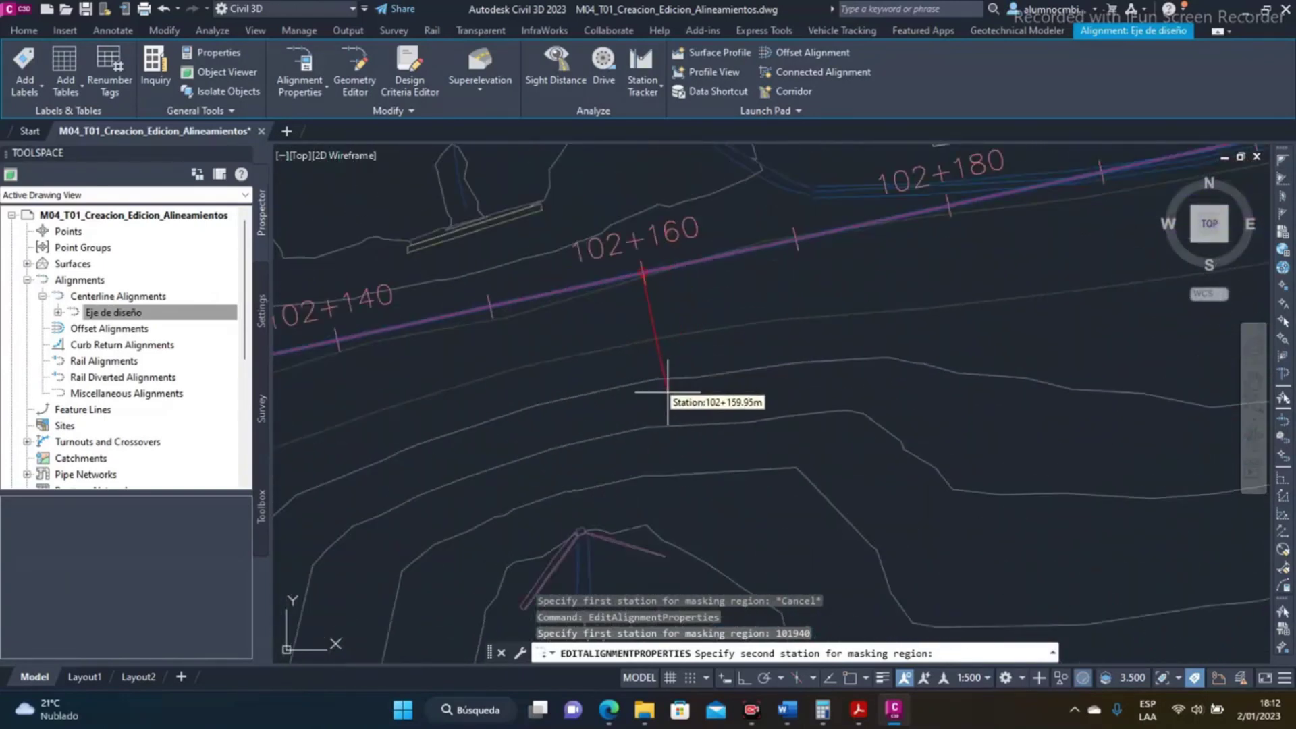
{"action": "type", "text": "102160"}
{"action": "key", "text": "Return"}
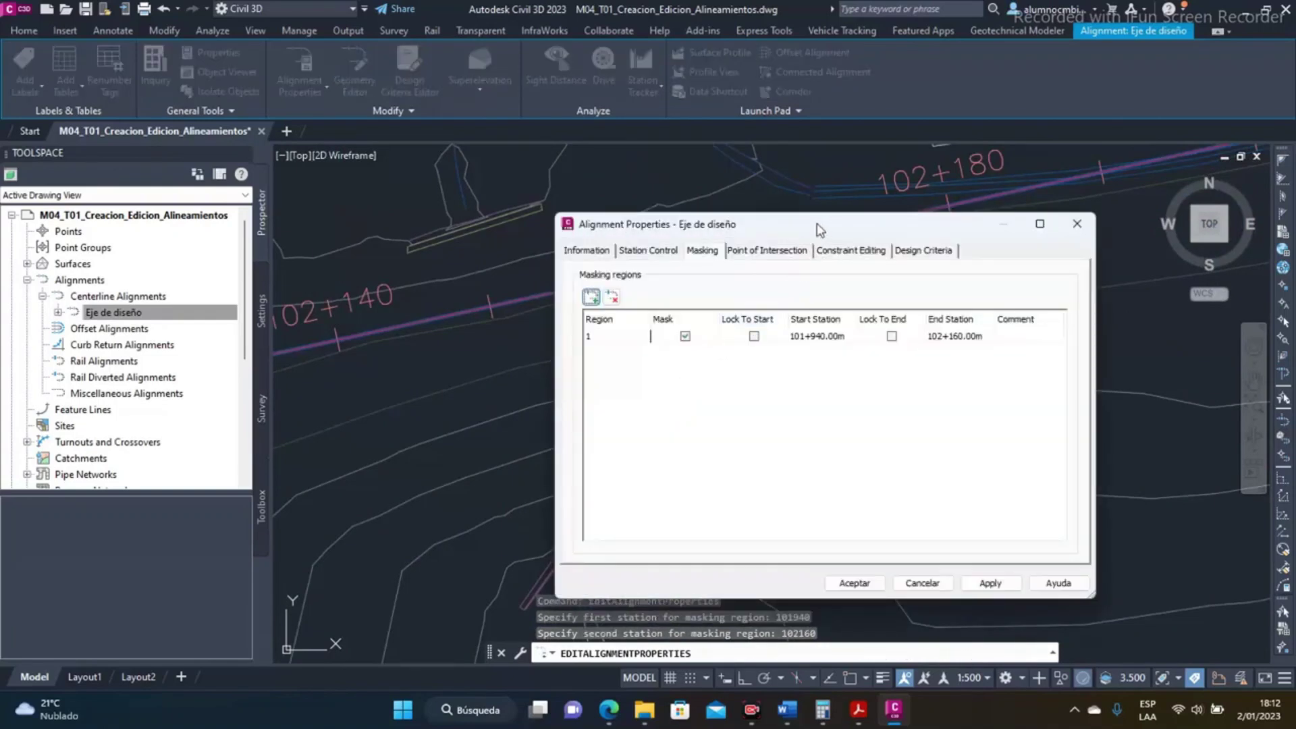
Apply the masking region, accept the alignment properties and inspect the masked stretch in the drawing.
{"action": "left_click_drag", "start_coordinate": [821, 230], "coordinate": [766, 207]}
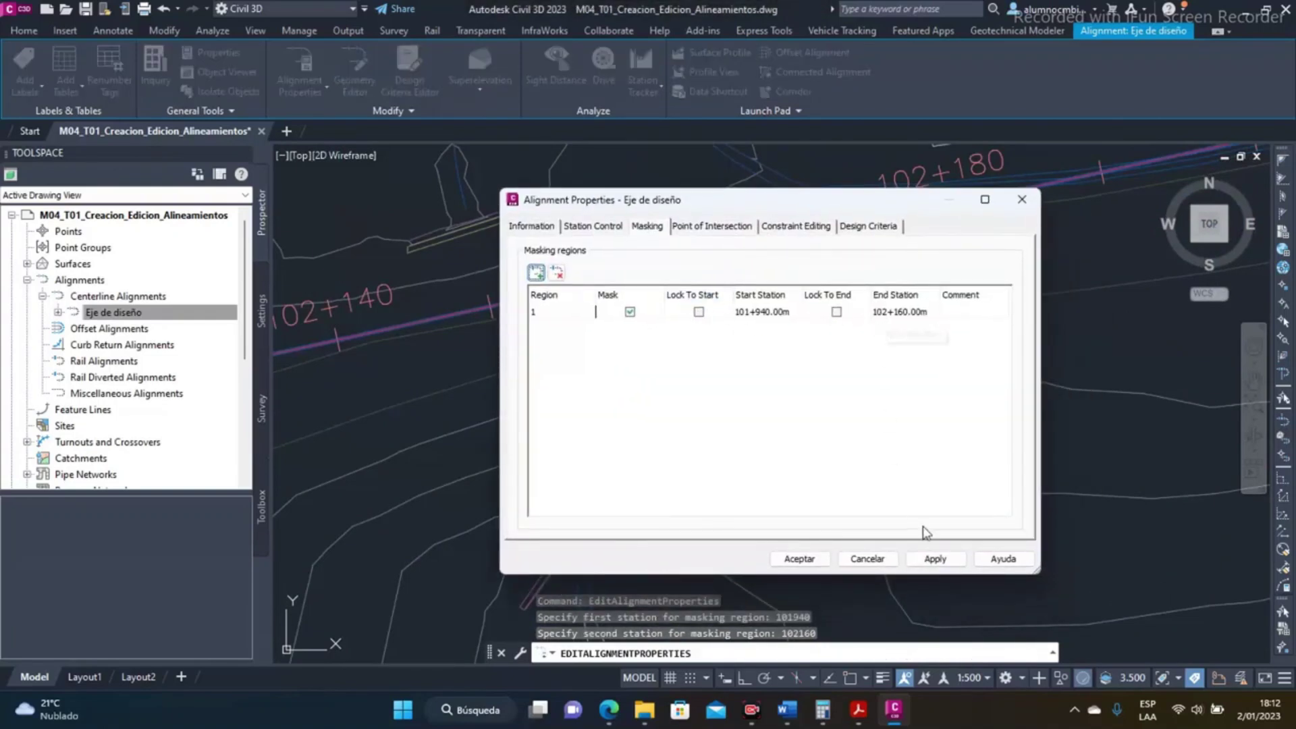
{"action": "left_click", "coordinate": [935, 558]}
{"action": "left_click_drag", "start_coordinate": [726, 205], "coordinate": [828, 224]}
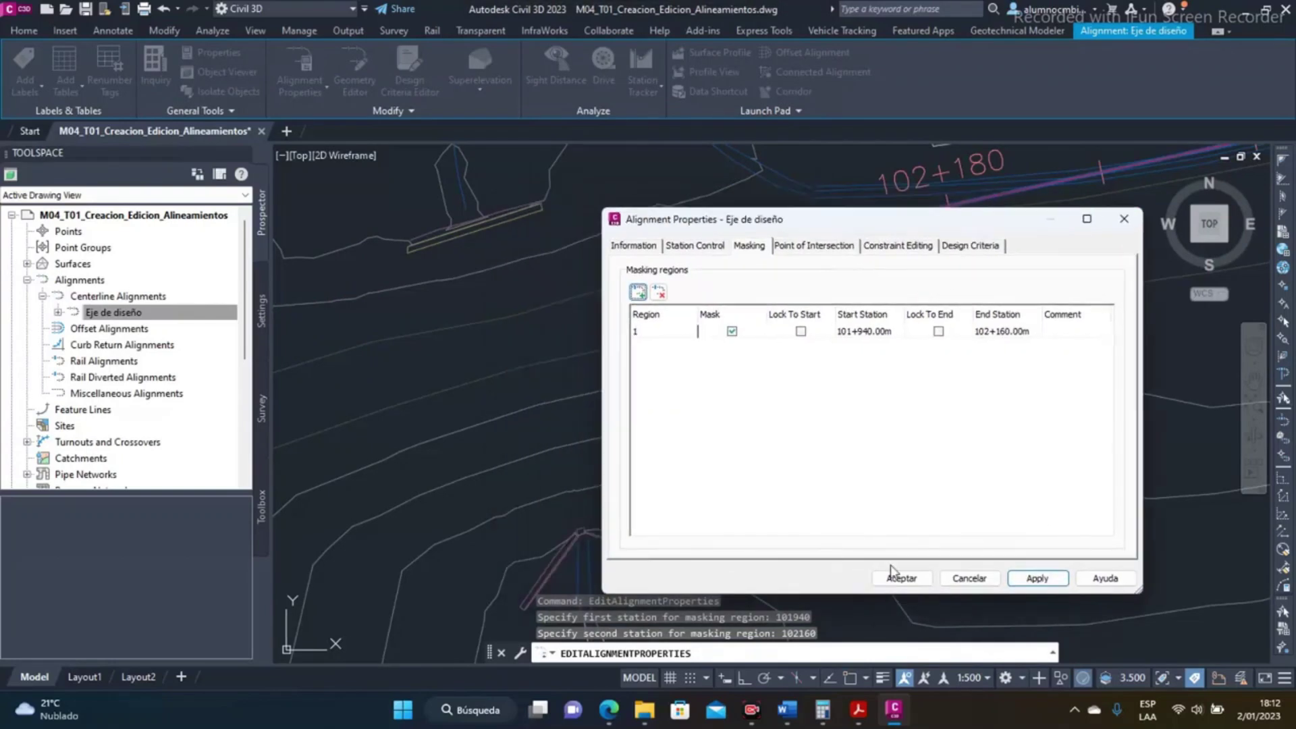
{"action": "left_click", "coordinate": [902, 579]}
{"action": "scroll", "coordinate": [667, 392], "scroll_direction": "down", "scroll_amount": 6}
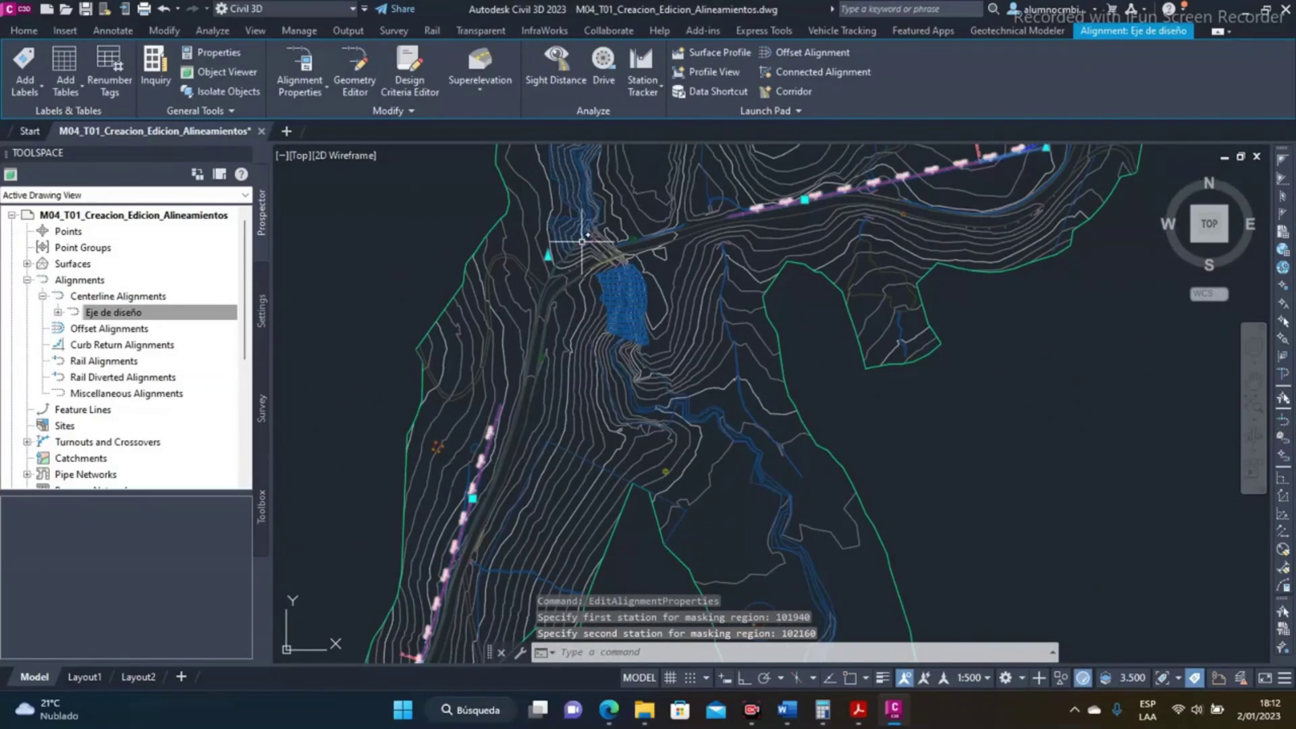
{"action": "scroll", "coordinate": [708, 216], "scroll_direction": "up", "scroll_amount": 3}
{"action": "scroll", "coordinate": [708, 216], "scroll_direction": "up", "scroll_amount": 1}
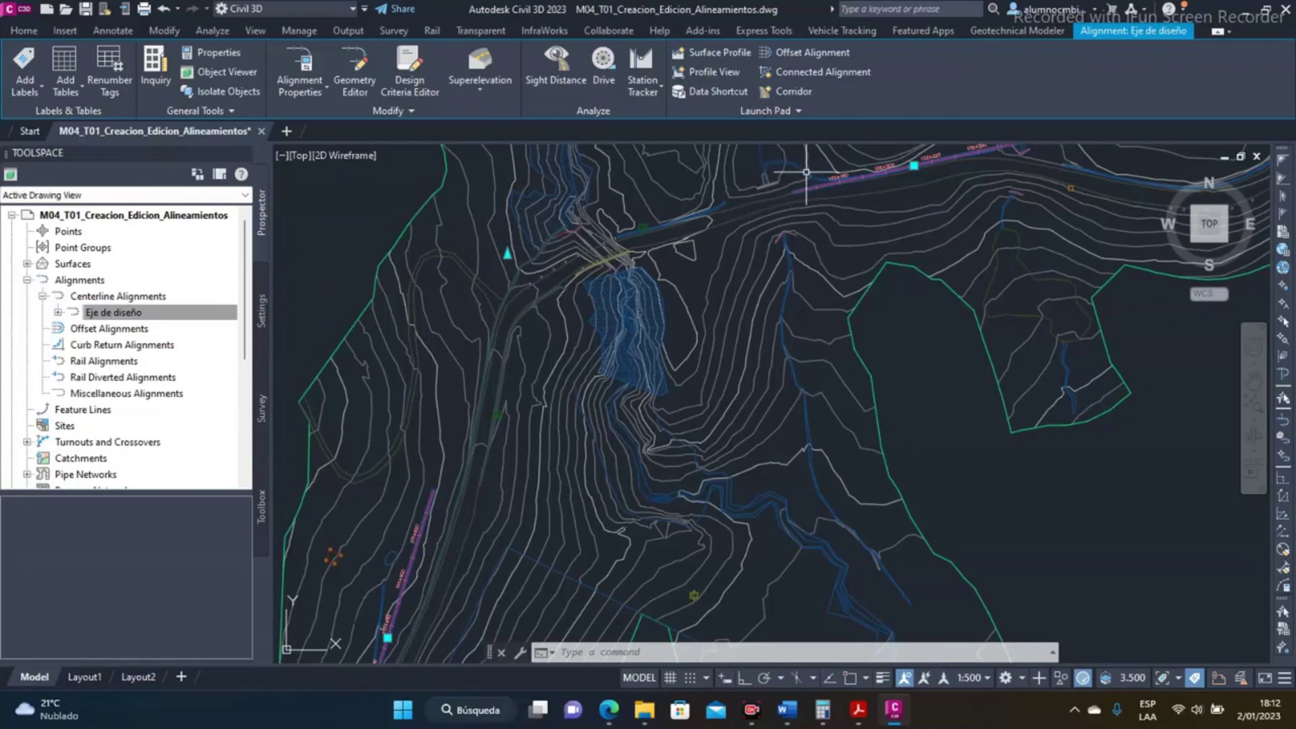
{"action": "mouse_move", "coordinate": [805, 184]}
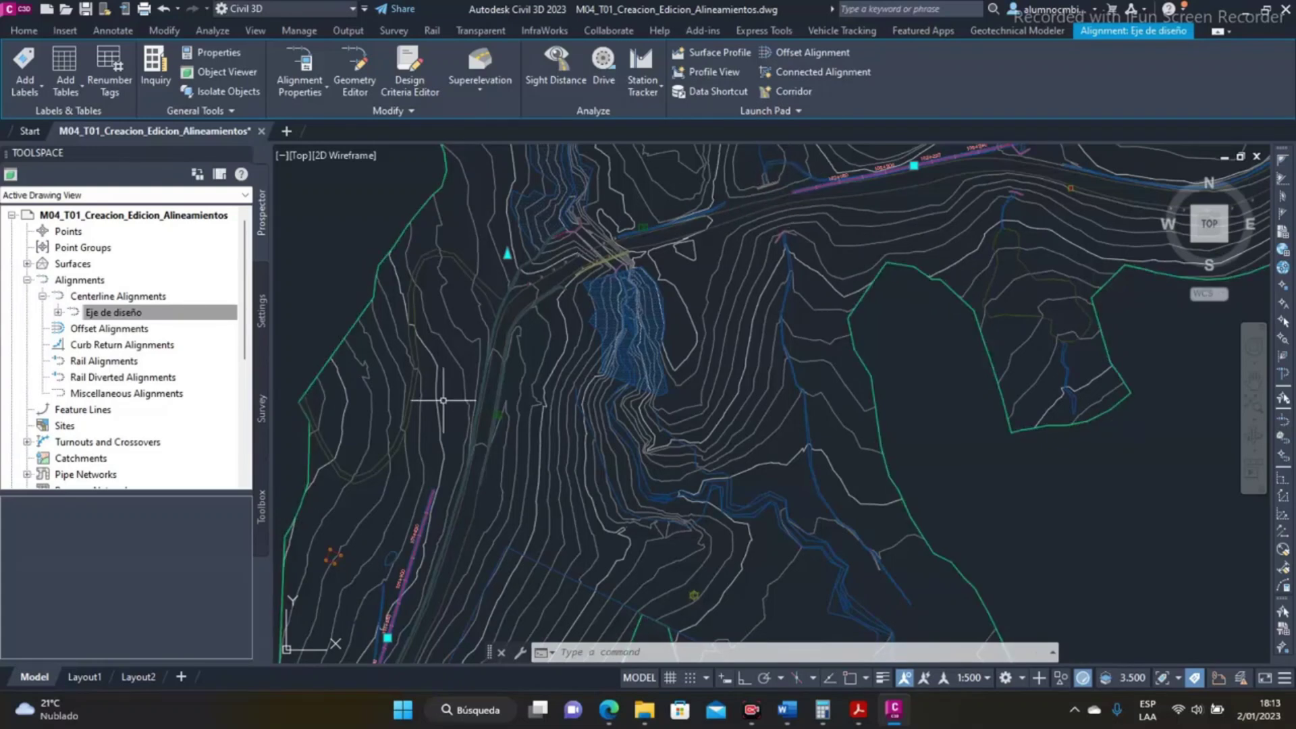
Reopen the alignment's properties, delete masking region 1 and apply the change.
{"action": "right_click", "coordinate": [677, 233]}
{"action": "left_click", "coordinate": [732, 426]}
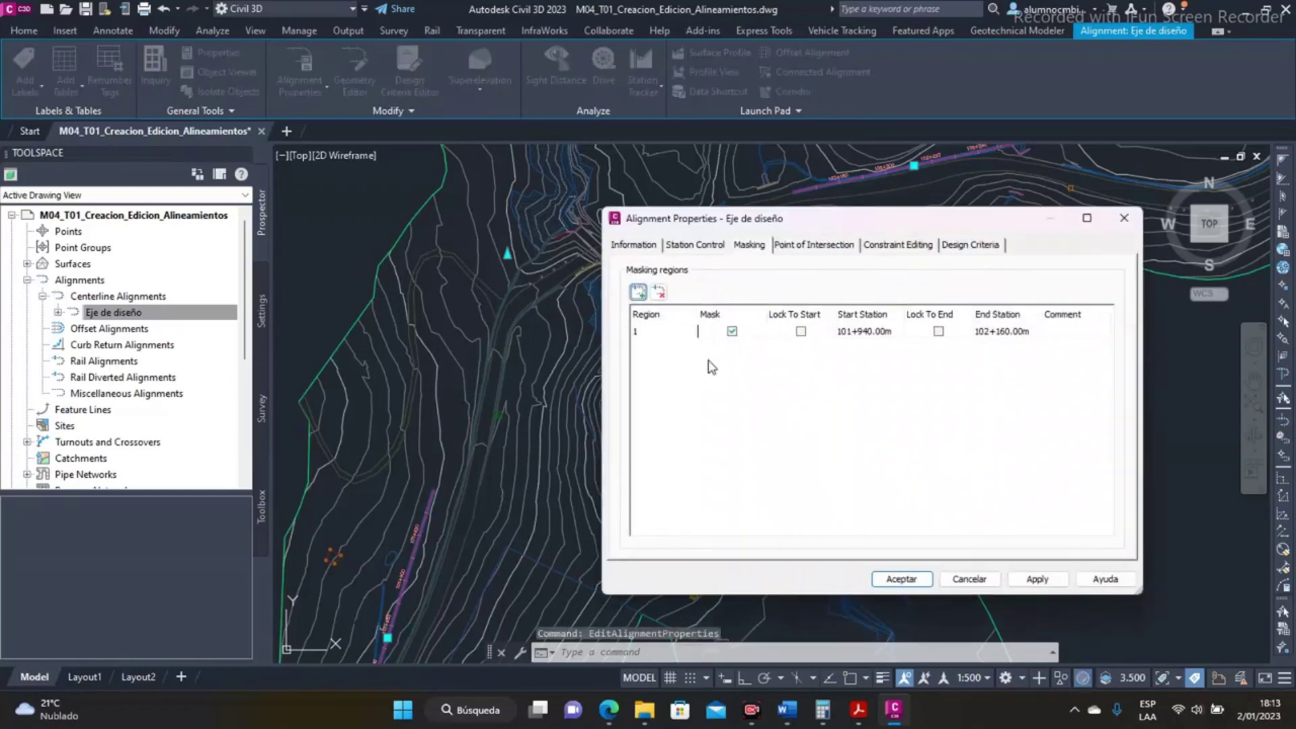
{"action": "left_click", "coordinate": [668, 332]}
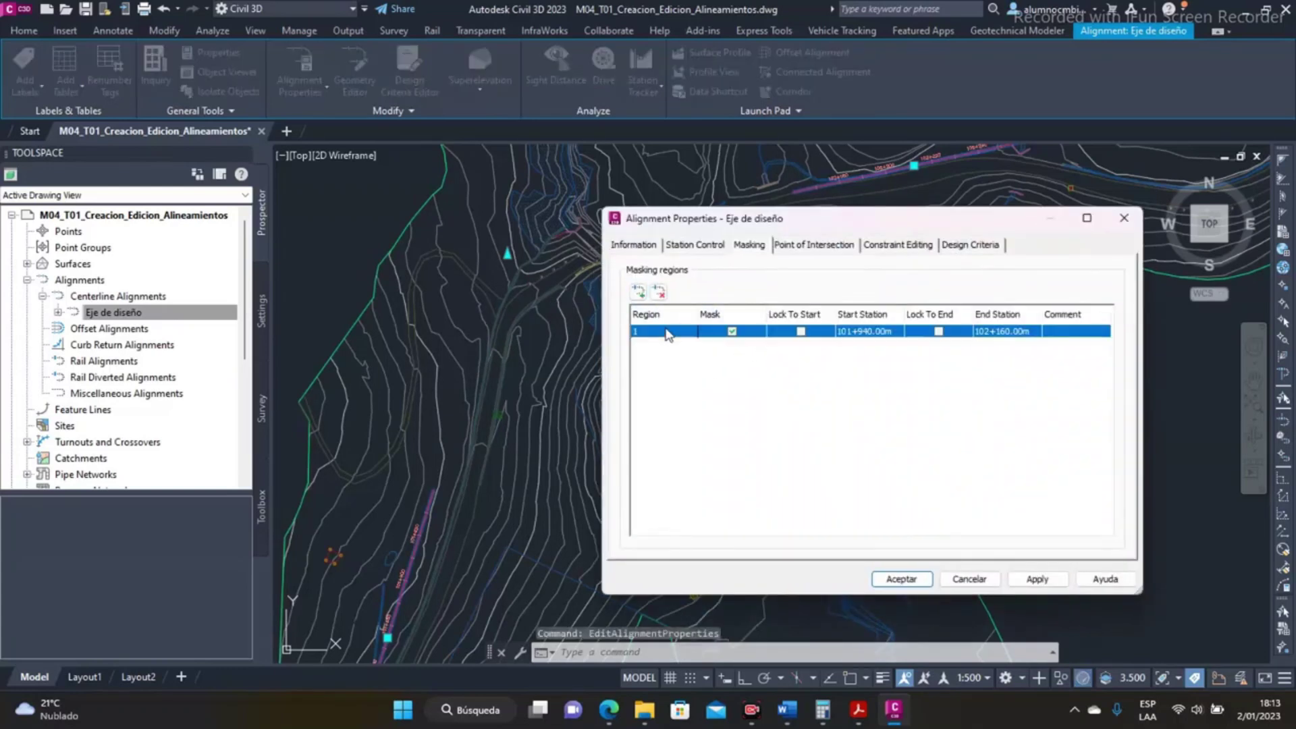
{"action": "left_click", "coordinate": [658, 291]}
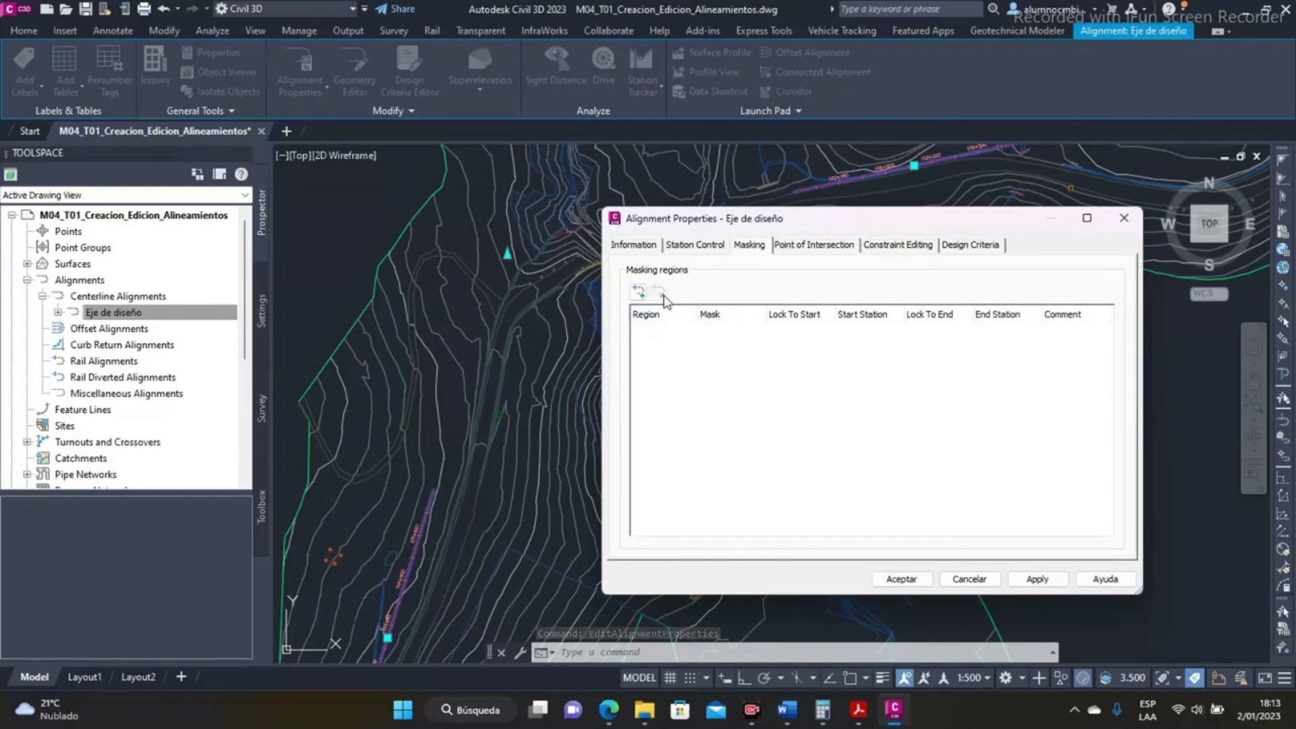
{"action": "left_click", "coordinate": [1022, 579]}
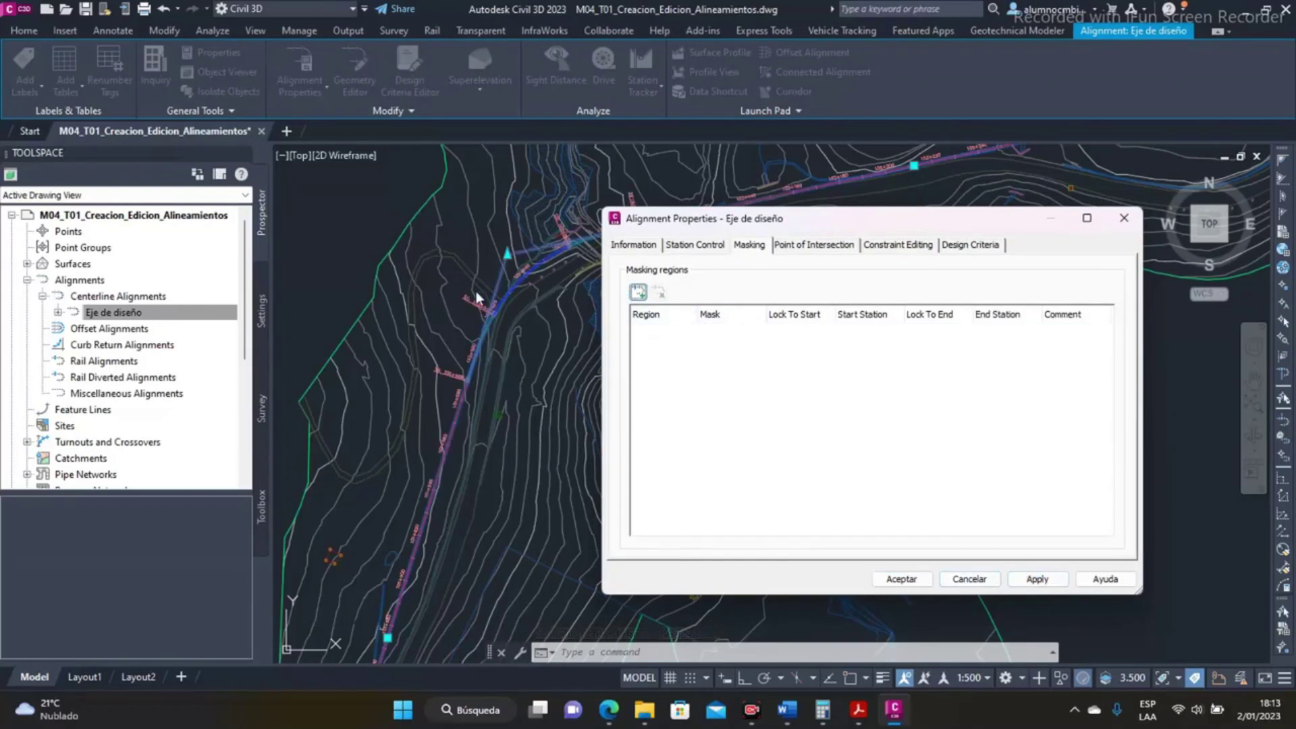
{"action": "left_click_drag", "start_coordinate": [750, 225], "coordinate": [730, 246]}
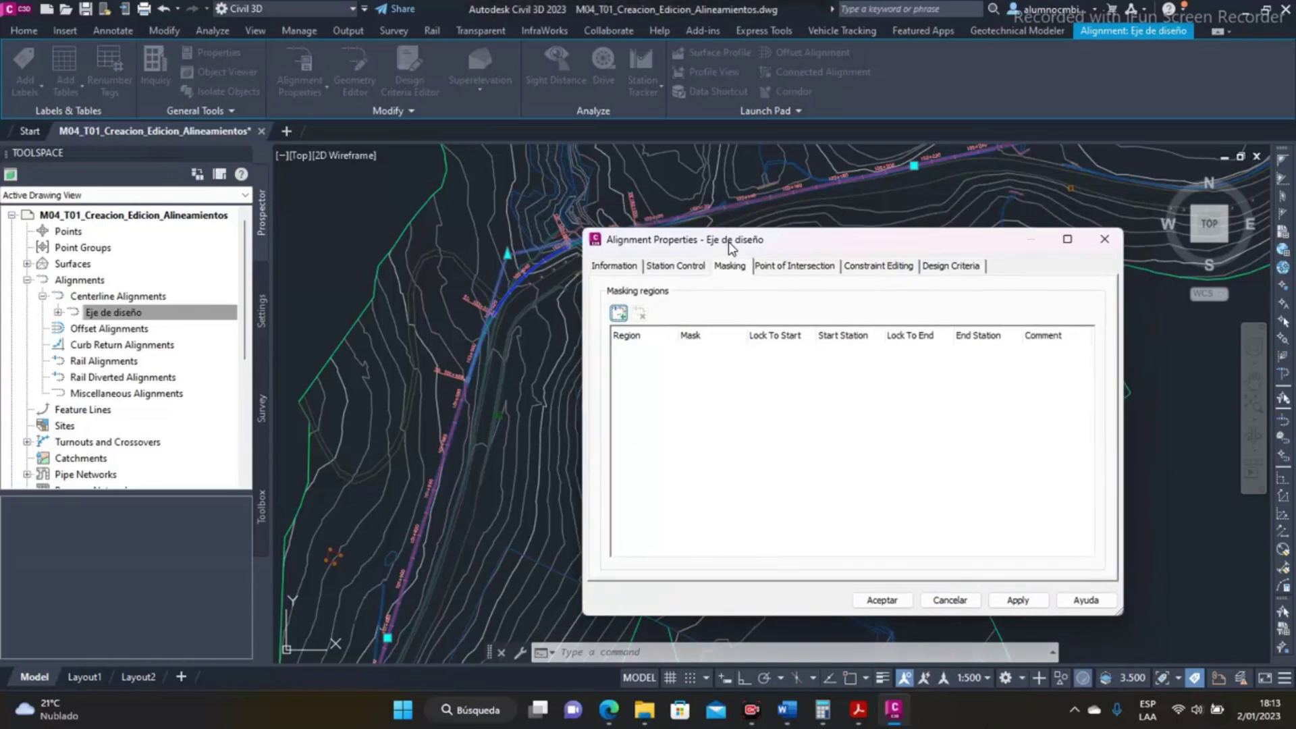
Examine the implied point of intersection display options, keeping By change in alignment direction selected, and review the constraint editing settings.
{"action": "left_click", "coordinate": [810, 267]}
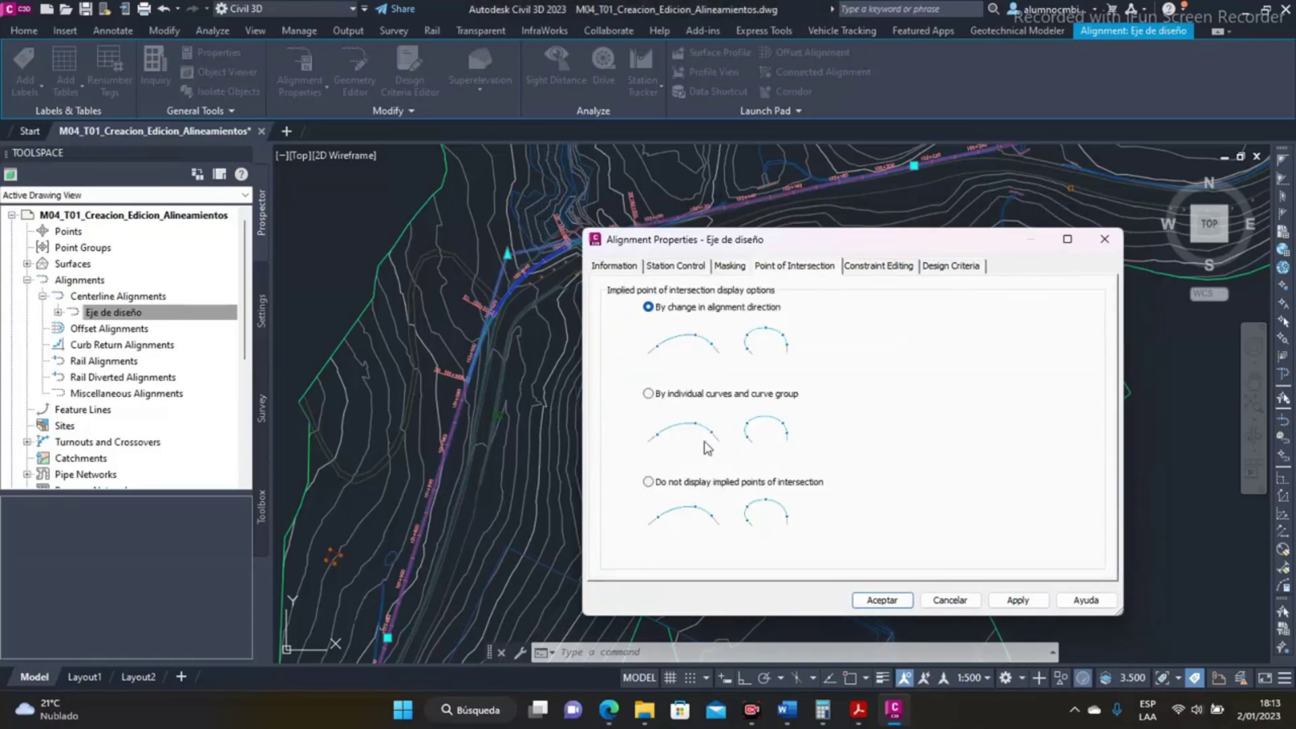
{"action": "left_click_drag", "start_coordinate": [704, 246], "coordinate": [737, 250]}
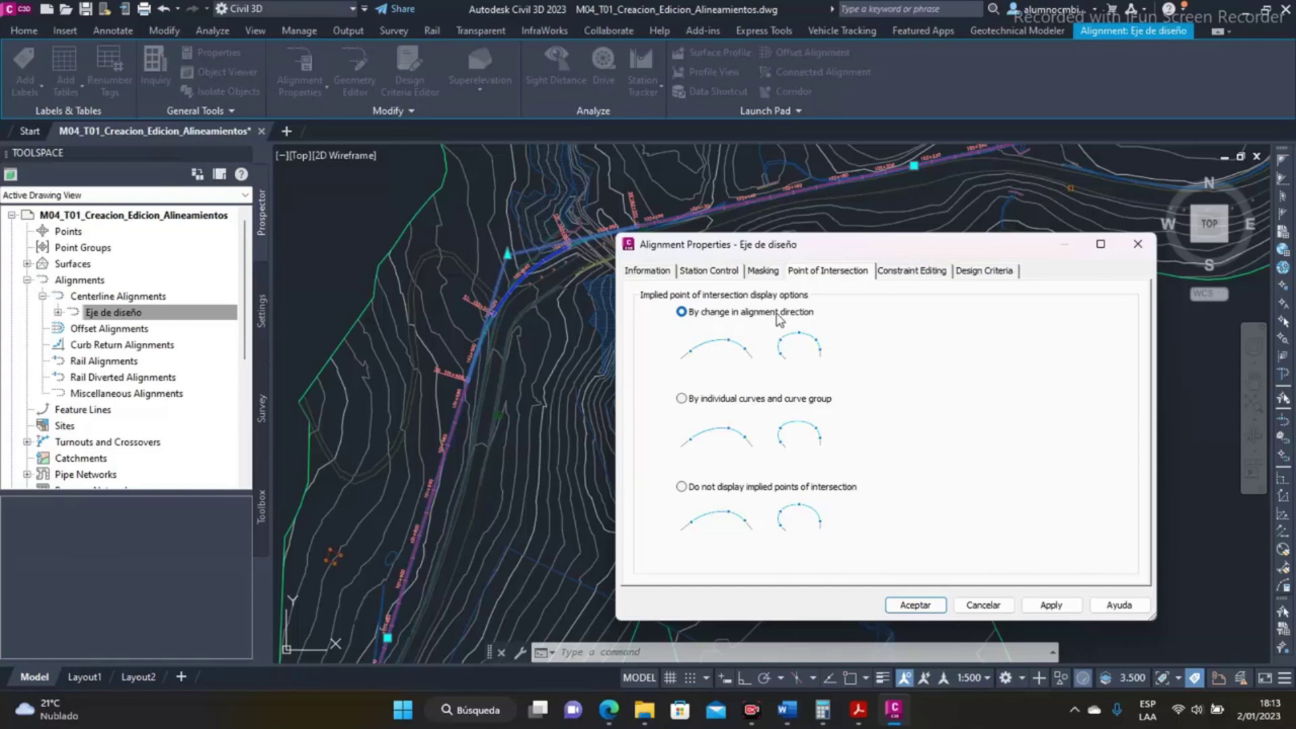
{"action": "left_click_drag", "start_coordinate": [732, 251], "coordinate": [760, 262]}
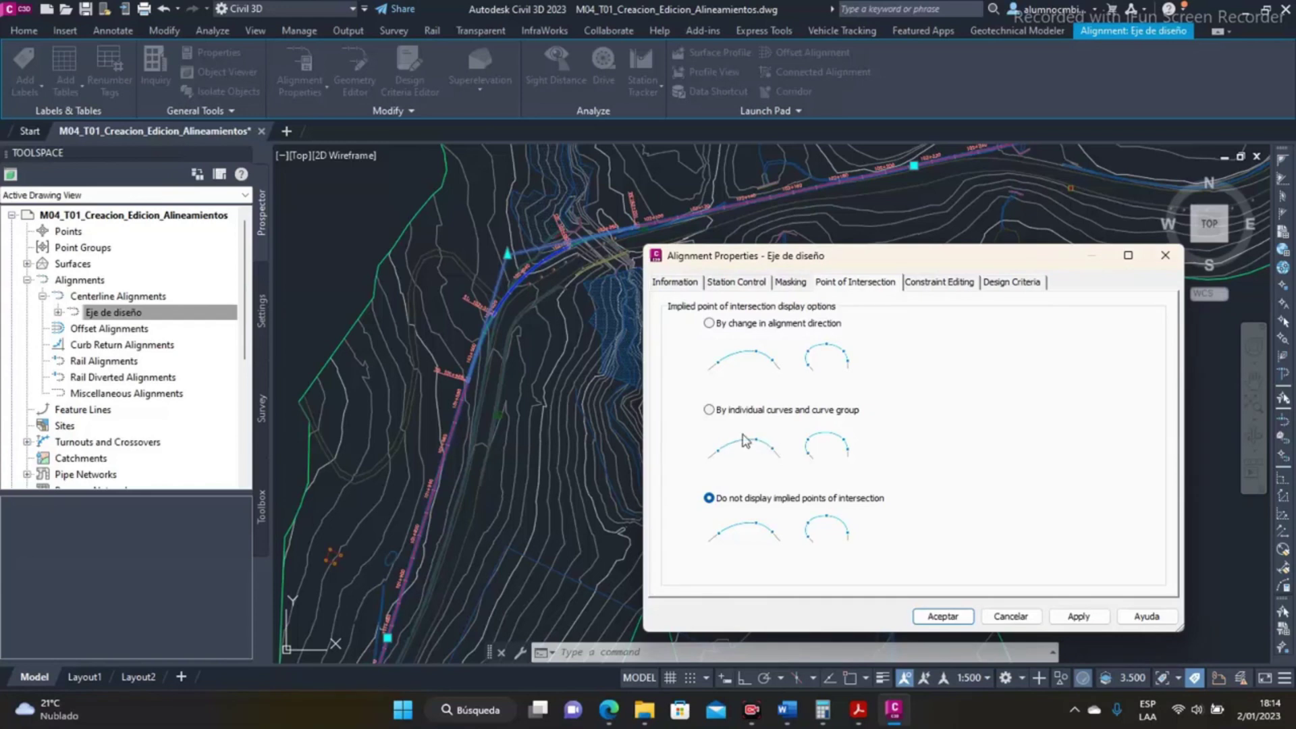
{"action": "left_click", "coordinate": [707, 410]}
{"action": "left_click", "coordinate": [709, 325]}
{"action": "left_click", "coordinate": [940, 283]}
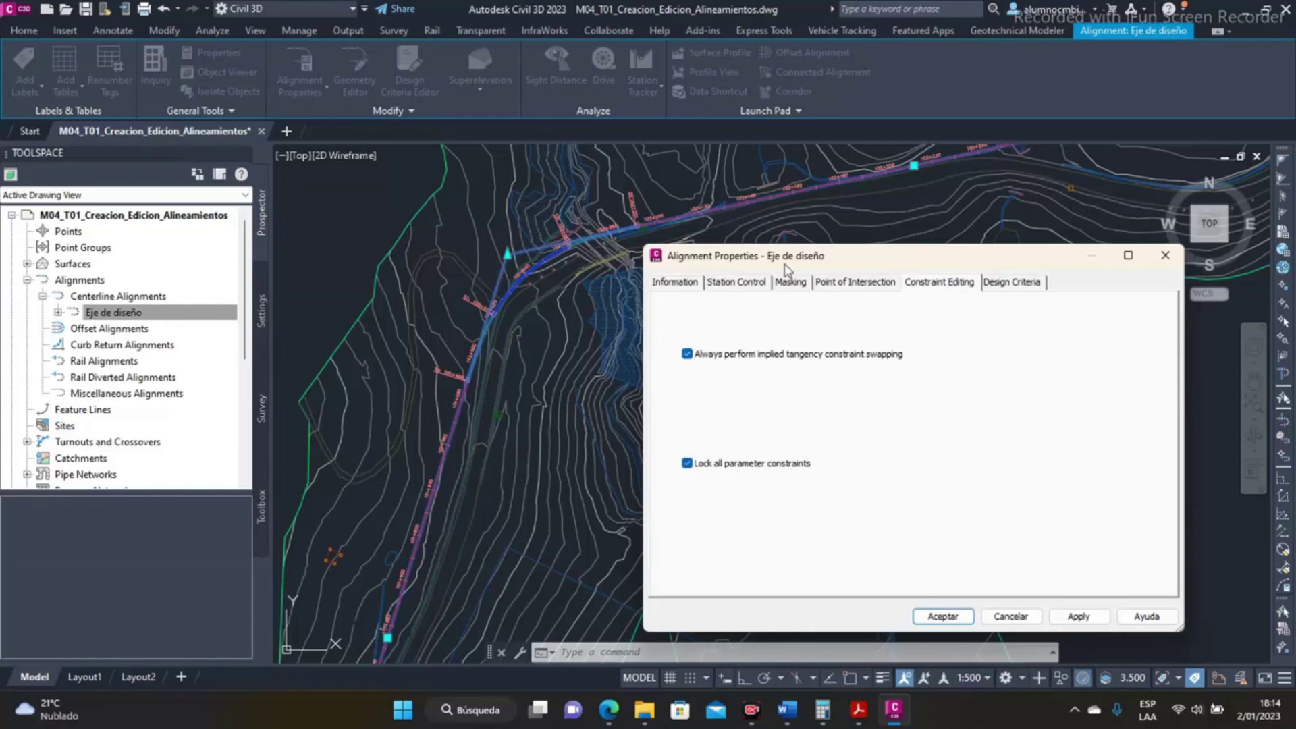
{"action": "left_click_drag", "start_coordinate": [812, 262], "coordinate": [828, 281]}
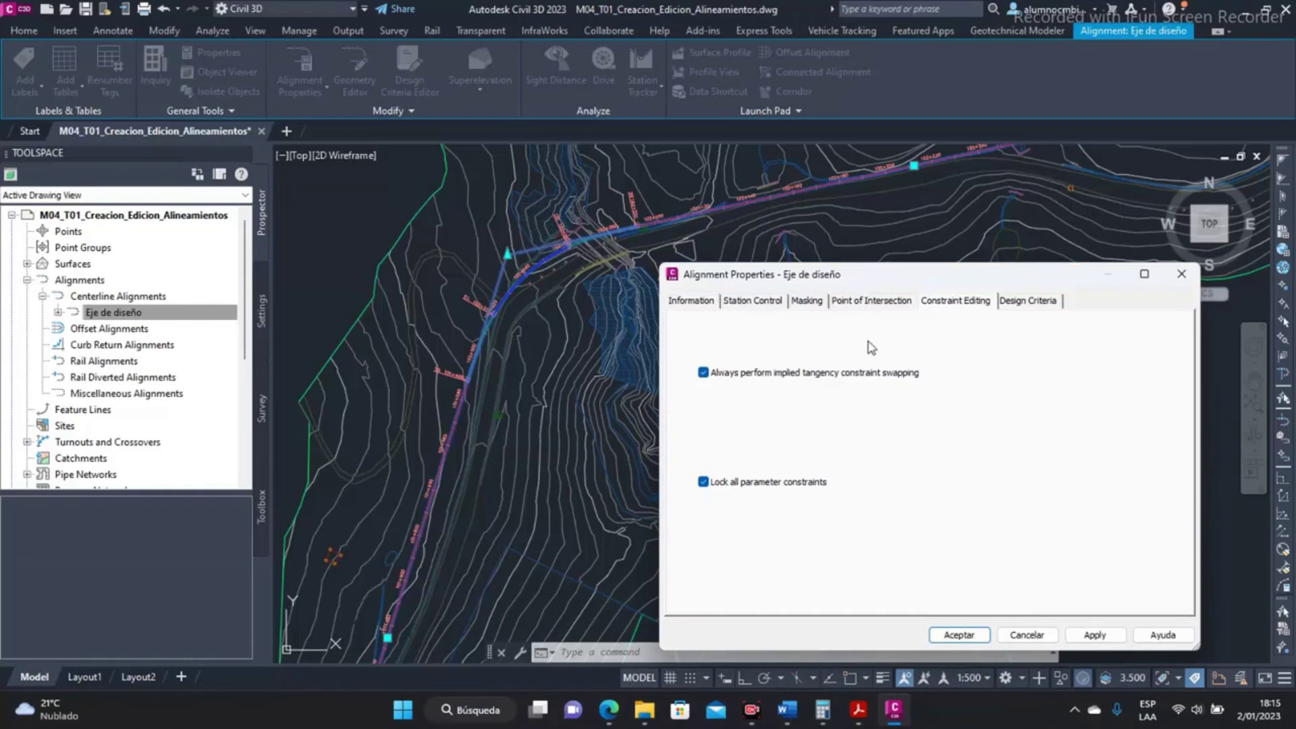
Add three design speed entries to the alignment's design criteria.
{"action": "left_click", "coordinate": [1021, 304]}
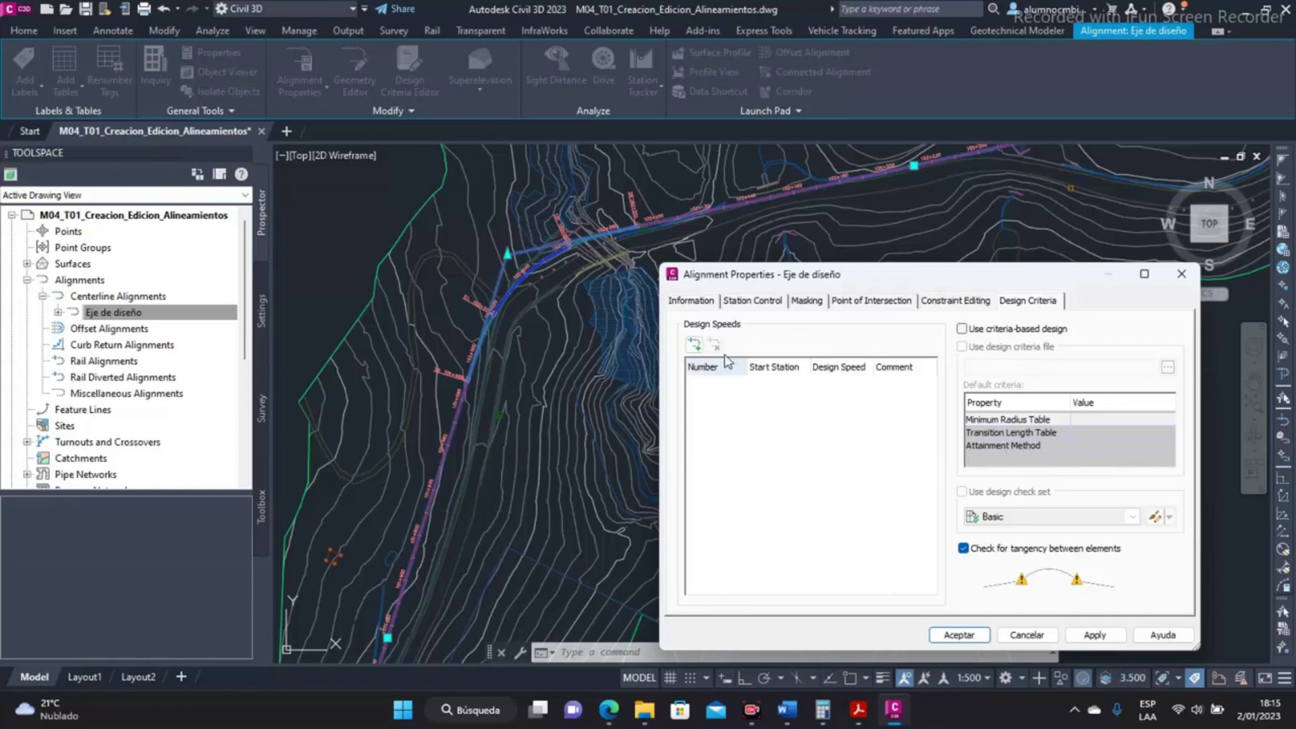
{"action": "left_click", "coordinate": [695, 345]}
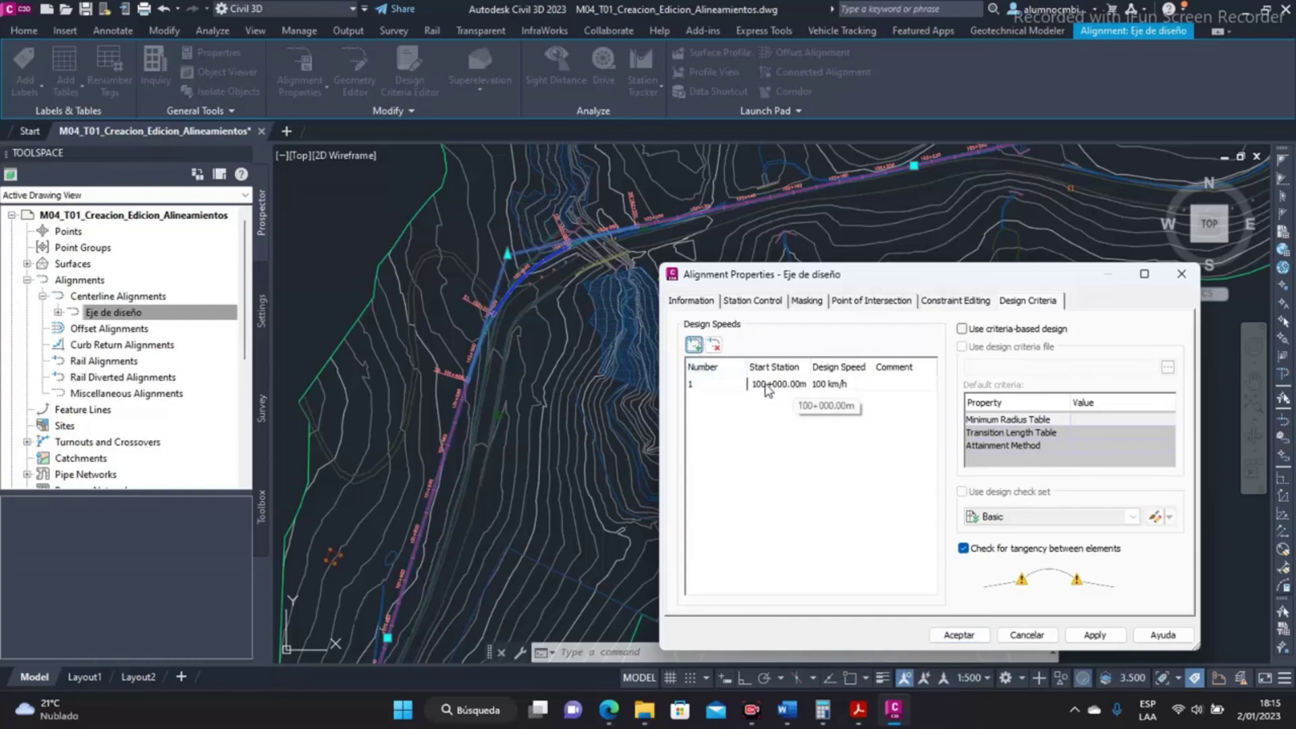
{"action": "right_click", "coordinate": [788, 369]}
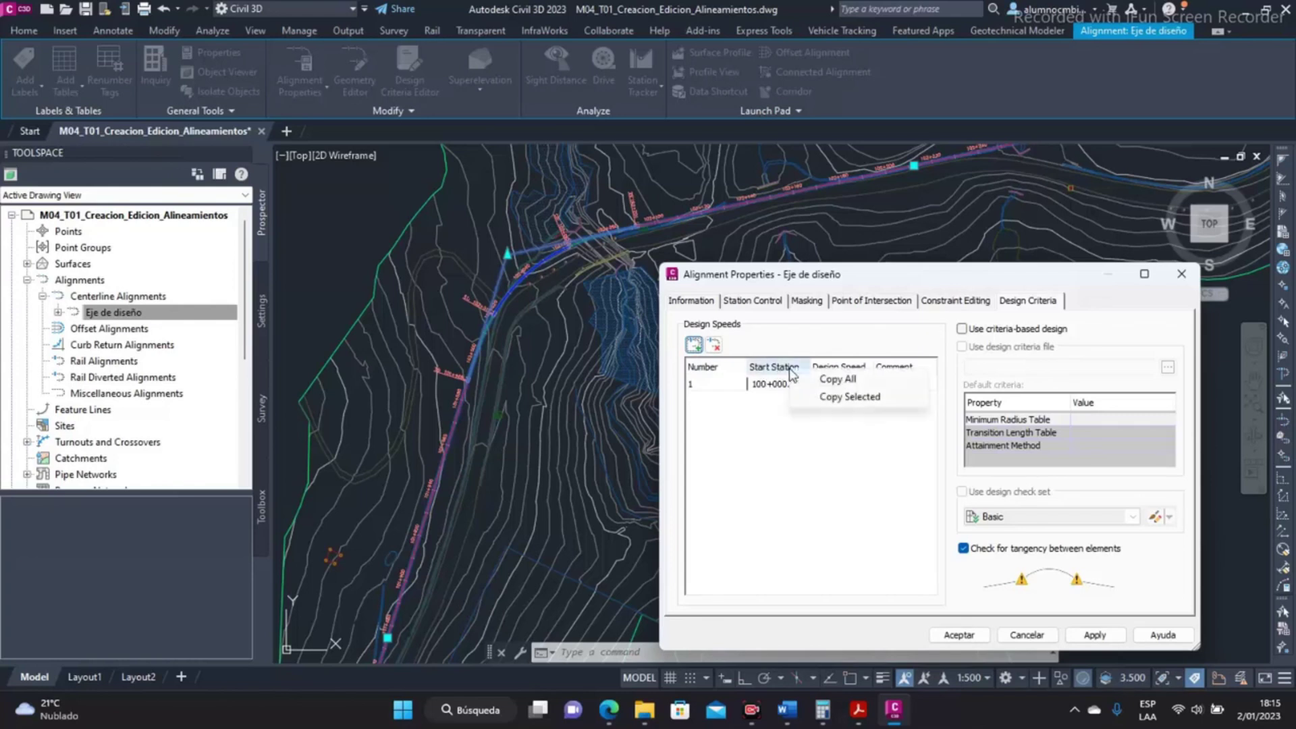
{"action": "left_click", "coordinate": [762, 420]}
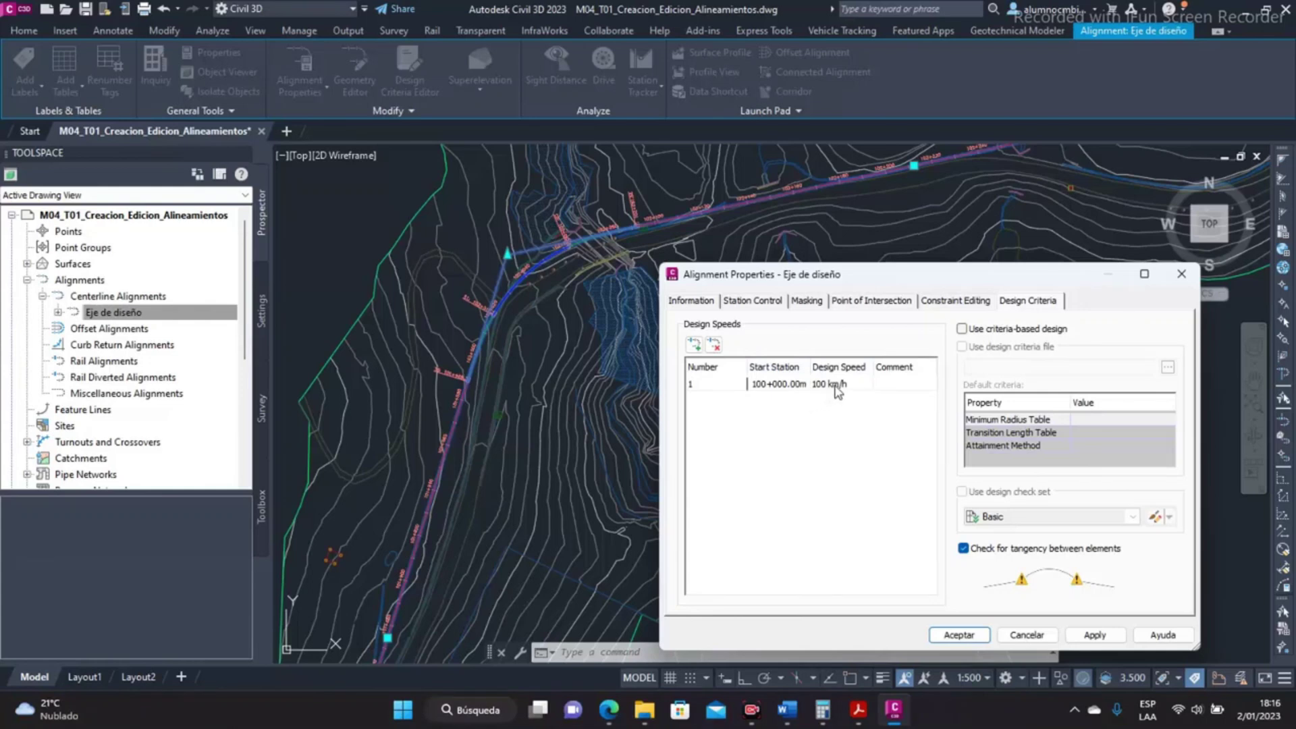
{"action": "left_click", "coordinate": [693, 345]}
{"action": "left_click", "coordinate": [693, 345]}
Set the design speeds of the three entries to 60, 50 and 40 km/h.
{"action": "left_click", "coordinate": [836, 386]}
{"action": "left_click", "coordinate": [836, 386]}
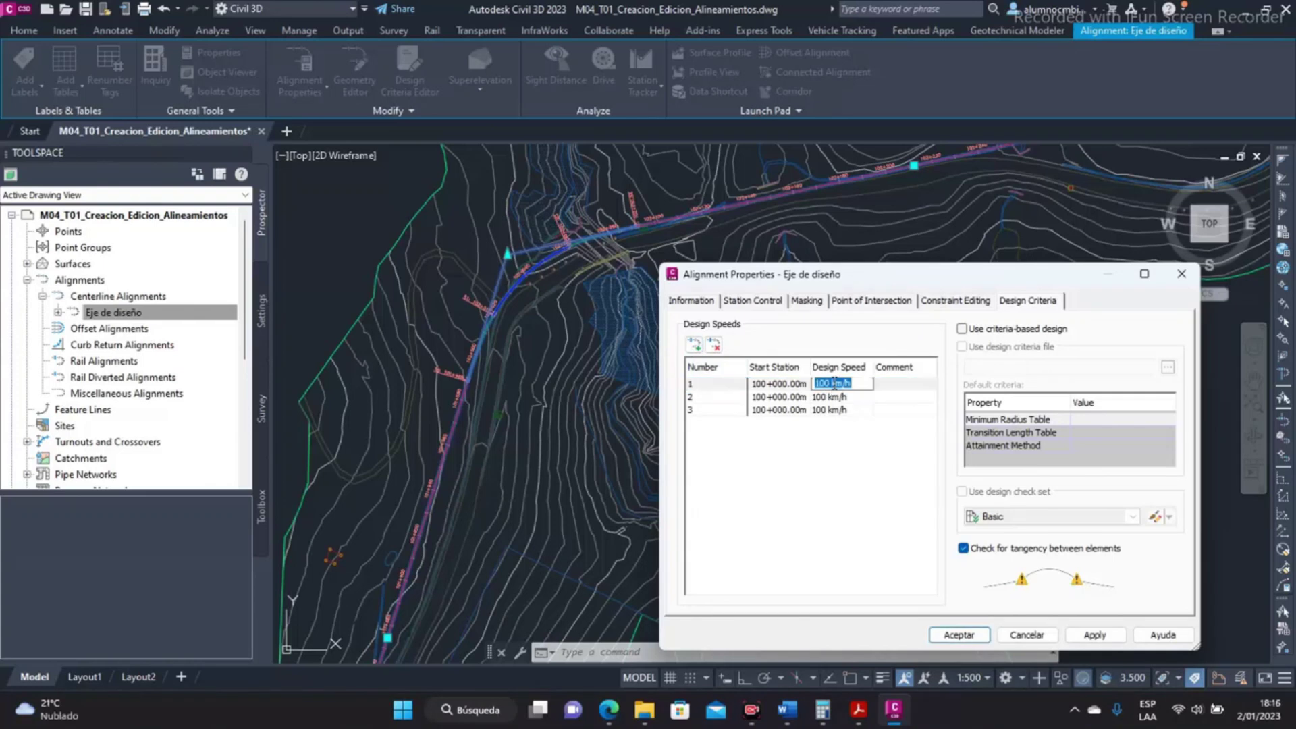
{"action": "type", "text": "60"}
{"action": "key", "text": "Return"}
{"action": "left_click", "coordinate": [841, 398]}
{"action": "left_click", "coordinate": [840, 399]}
{"action": "type", "text": "50"}
{"action": "key", "text": "Return"}
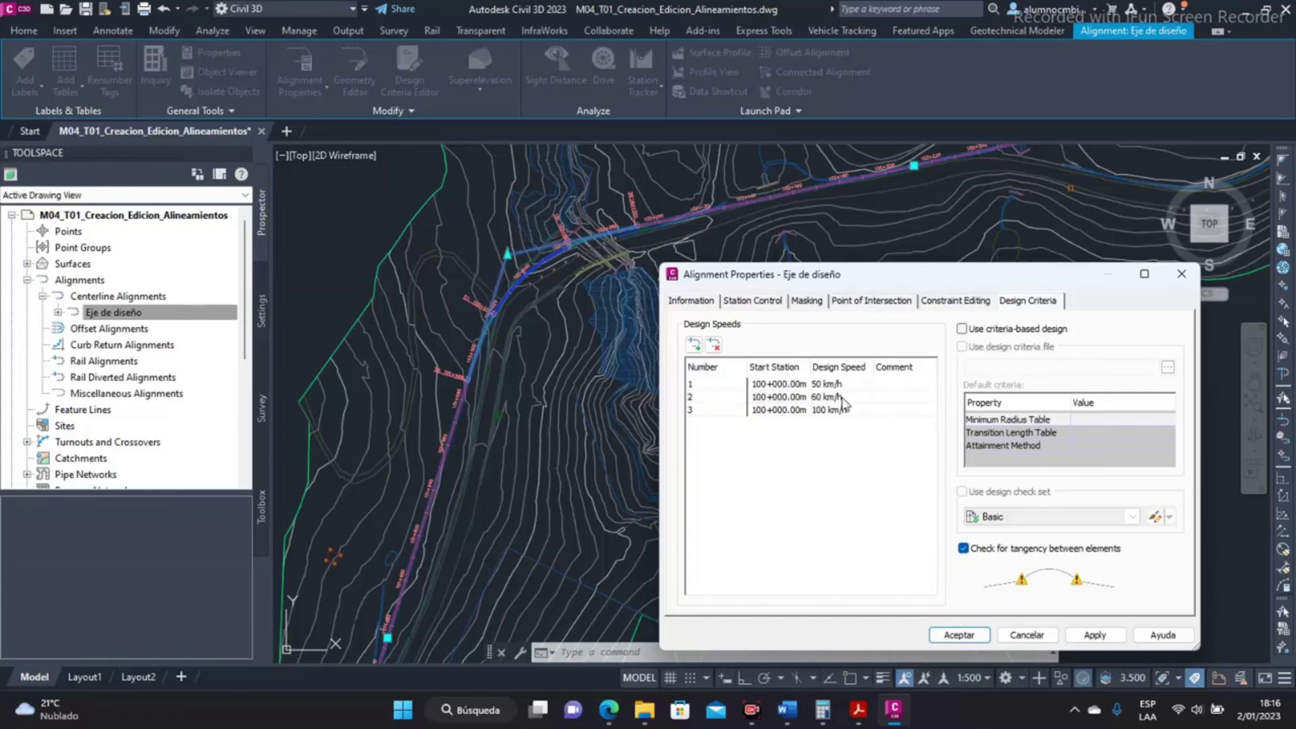
{"action": "left_click", "coordinate": [837, 412]}
{"action": "left_click", "coordinate": [838, 412]}
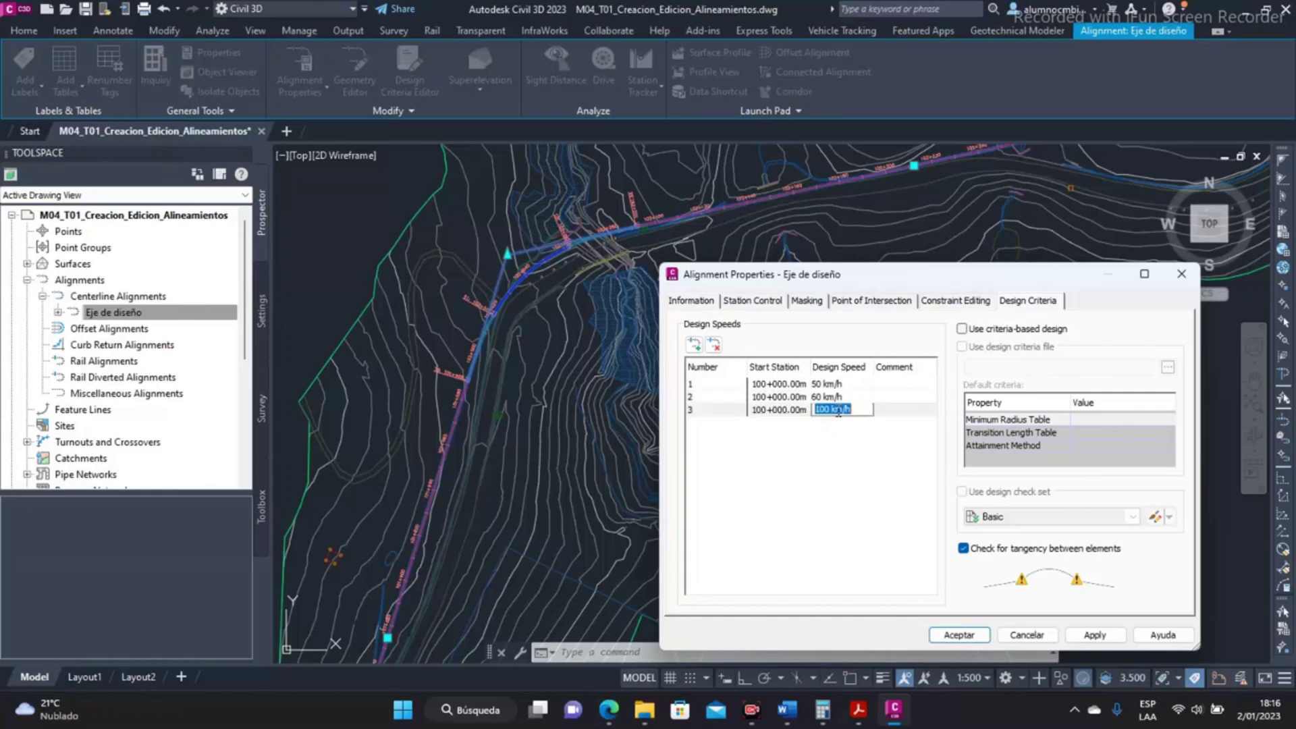
{"action": "type", "text": "40"}
{"action": "key", "text": "Return"}
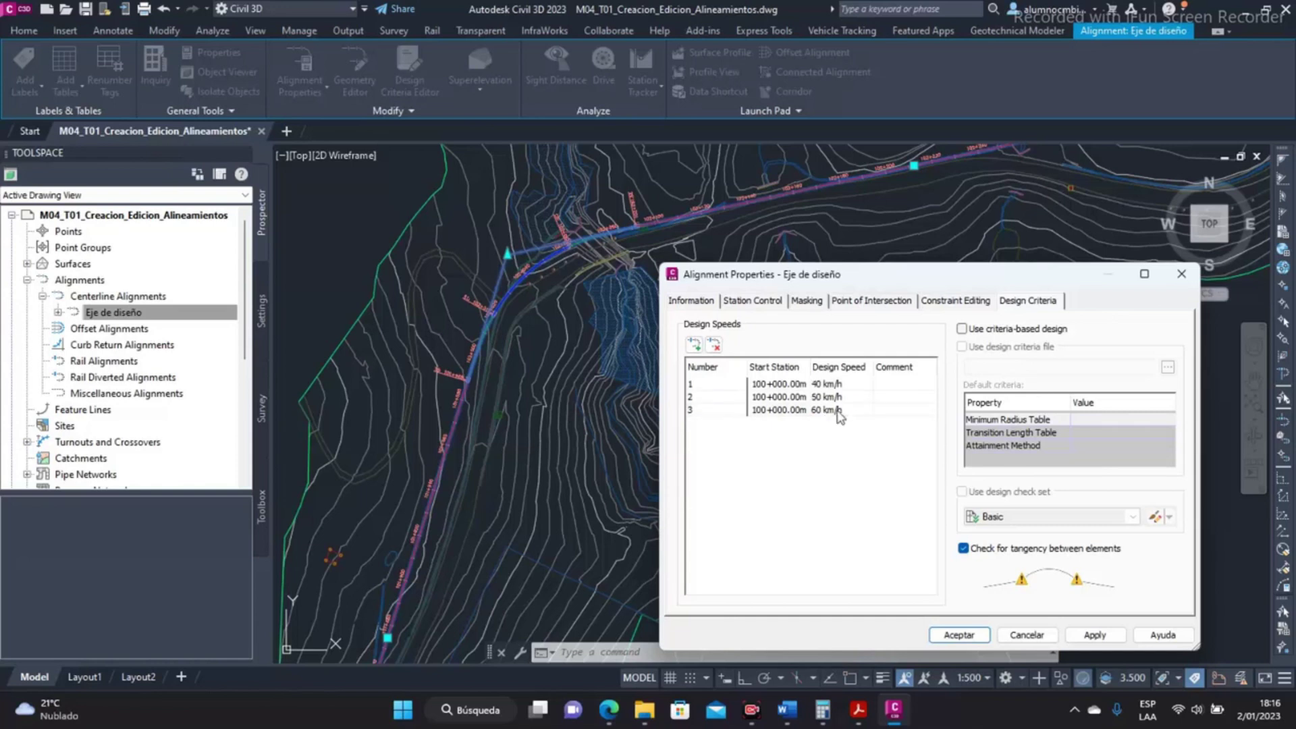
Set the start station of the 50 km/h design speed entry to 101+400 by specifying it along the alignment.
{"action": "left_click", "coordinate": [773, 413]}
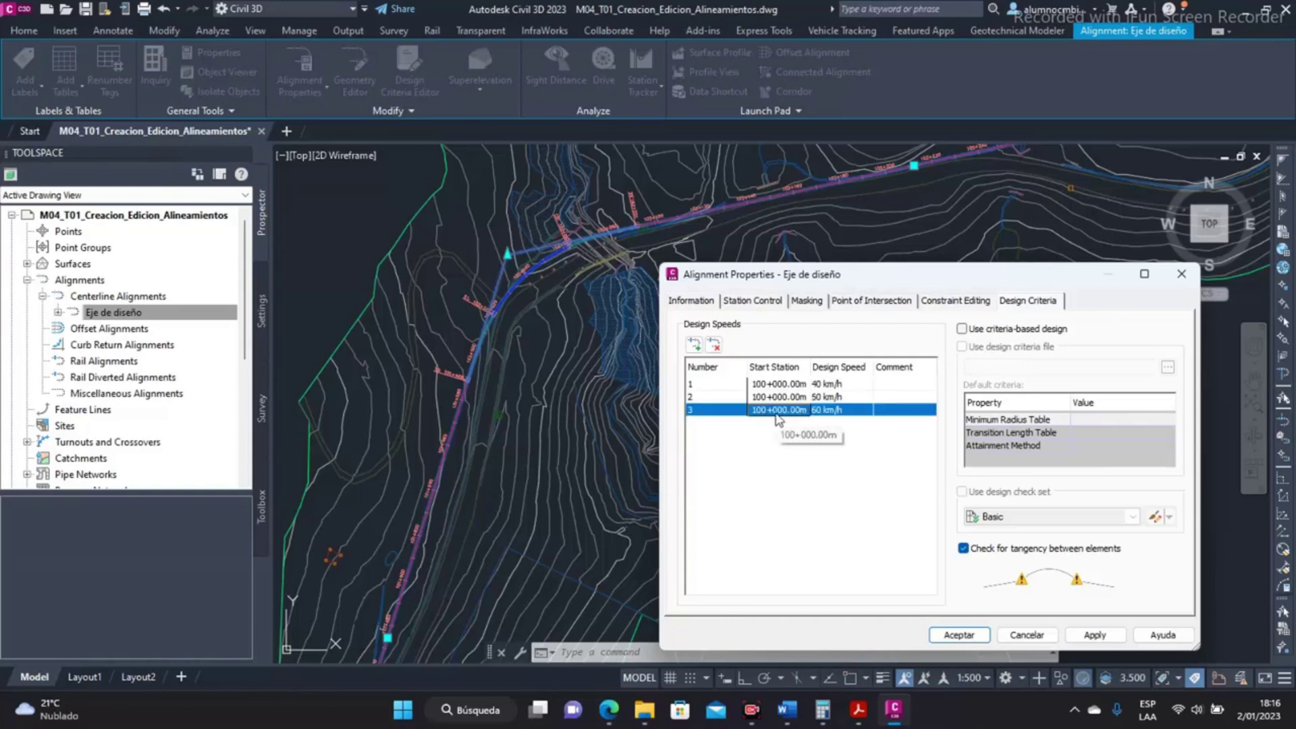
{"action": "left_click", "coordinate": [789, 398]}
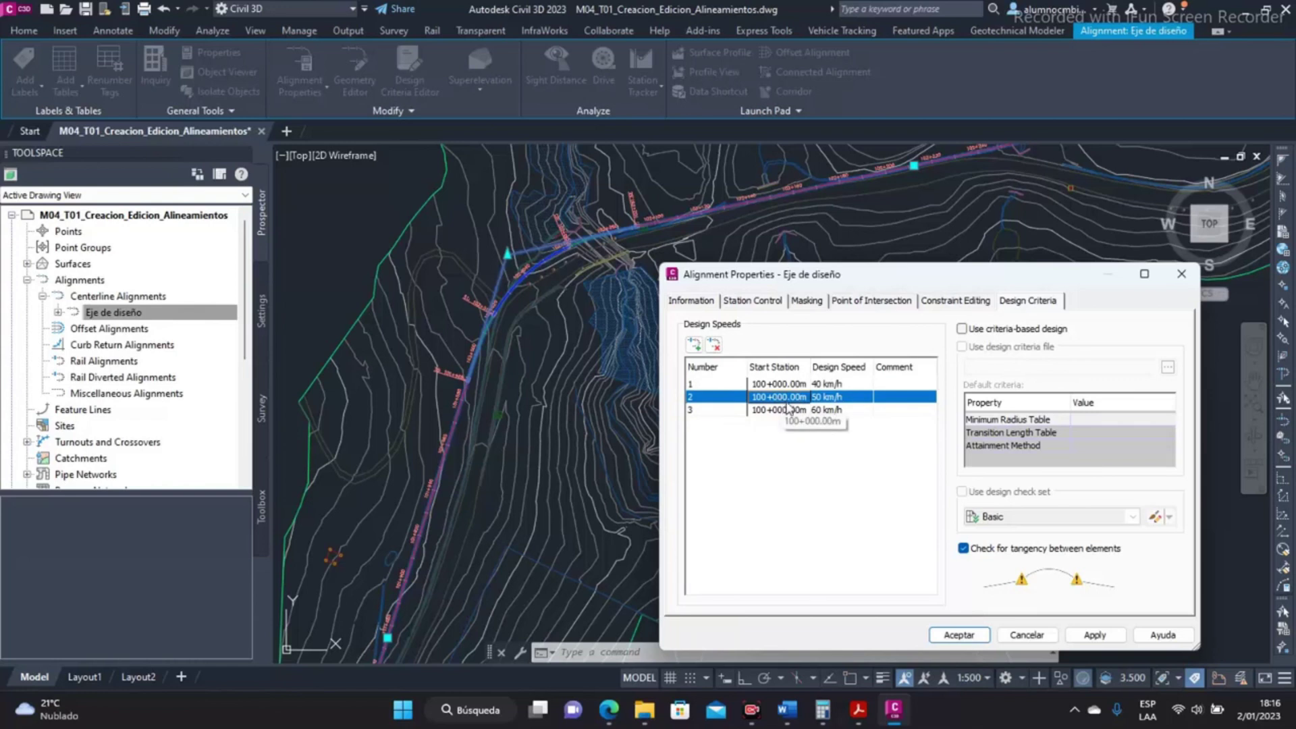
{"action": "left_click", "coordinate": [791, 399]}
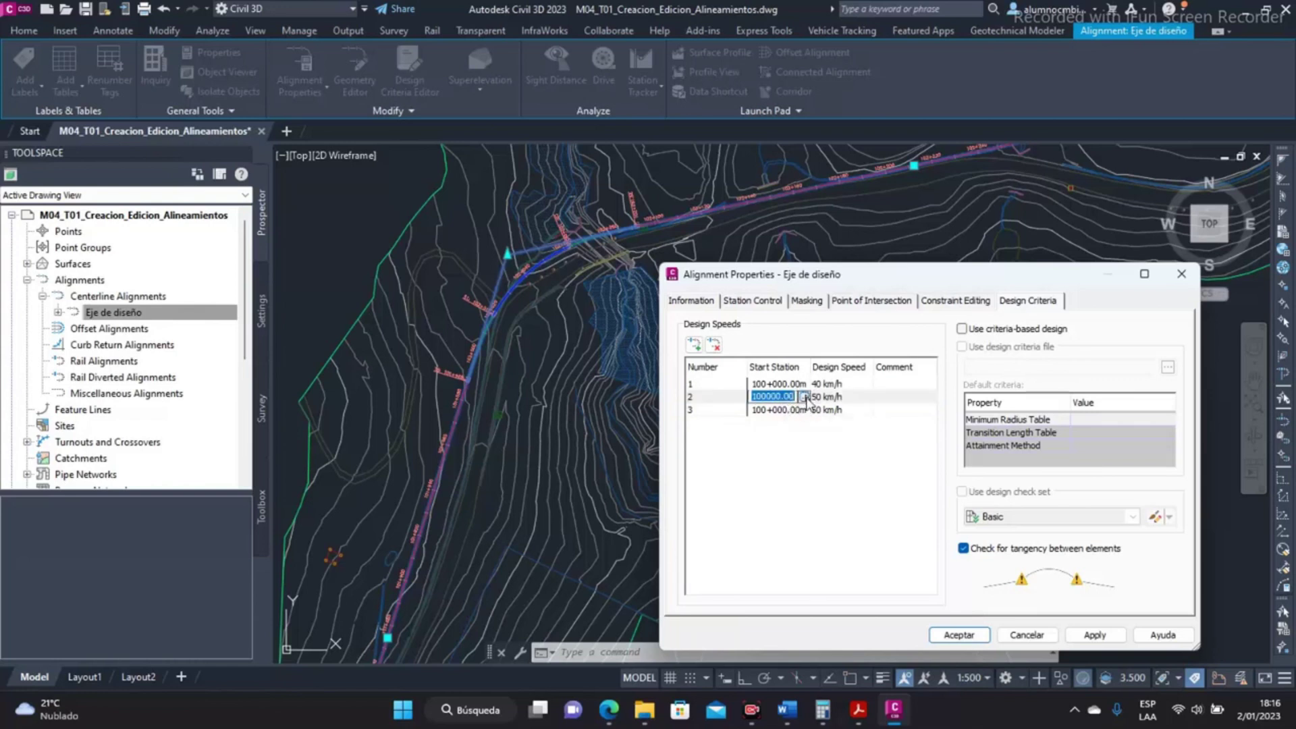
{"action": "left_click", "coordinate": [805, 398]}
{"action": "scroll", "coordinate": [685, 345], "scroll_direction": "up", "scroll_amount": 2}
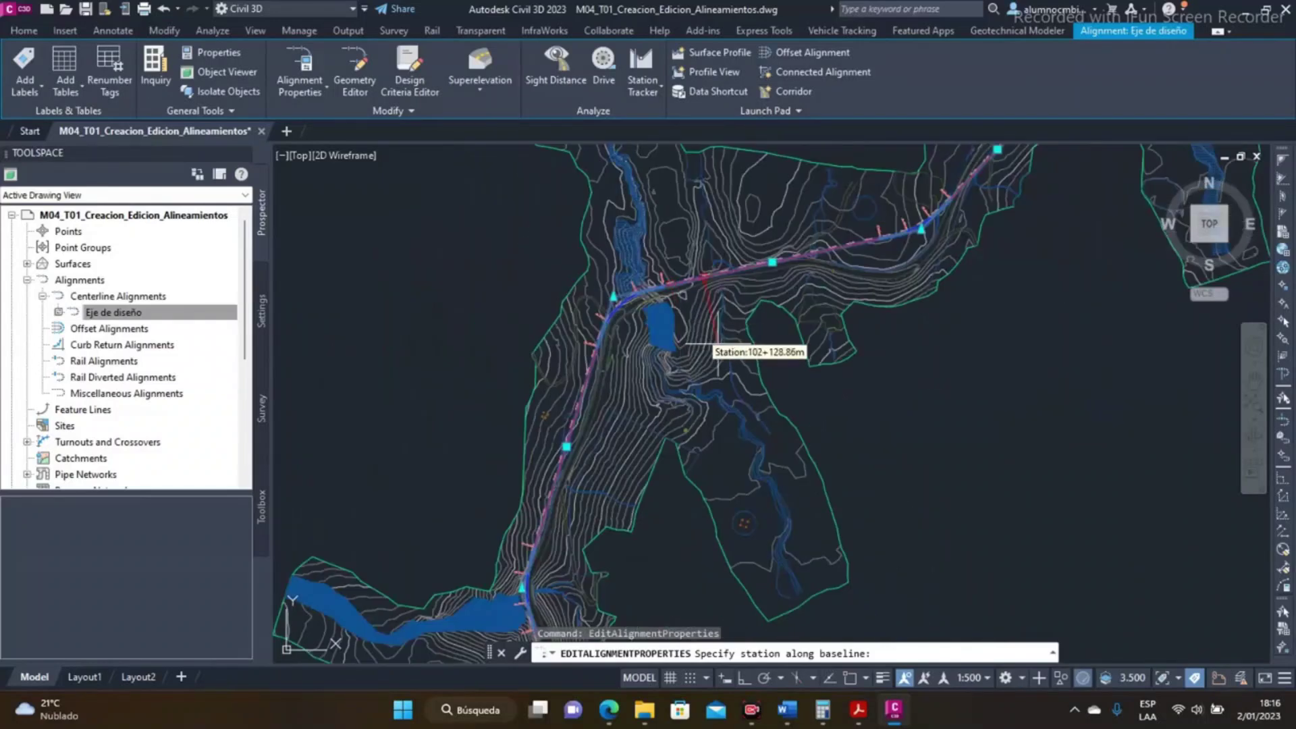
{"action": "scroll", "coordinate": [891, 435], "scroll_direction": "down", "scroll_amount": 3}
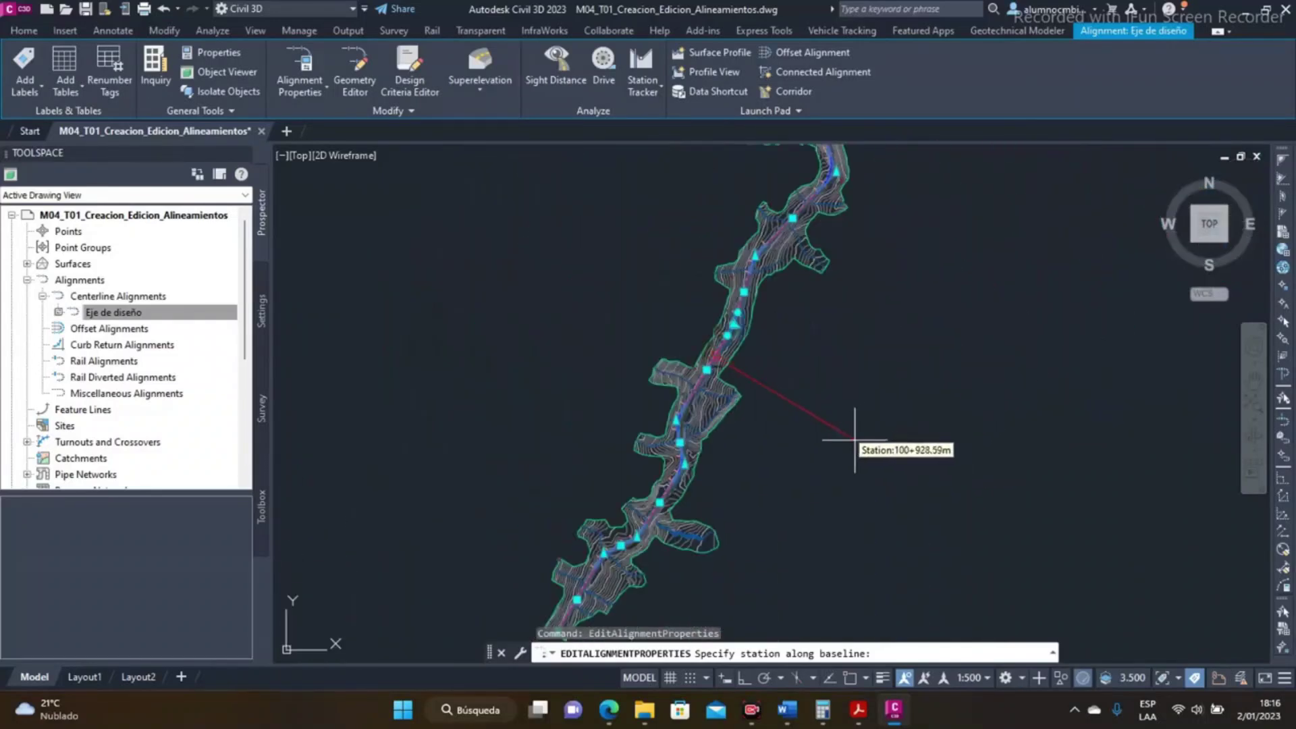
{"action": "middle_click_drag", "start_coordinate": [798, 357], "coordinate": [739, 550]}
{"action": "scroll", "coordinate": [776, 434], "scroll_direction": "up", "scroll_amount": 4}
{"action": "scroll", "coordinate": [775, 434], "scroll_direction": "down", "scroll_amount": 2}
{"action": "middle_click_drag", "start_coordinate": [819, 342], "coordinate": [816, 386]}
{"action": "scroll", "coordinate": [797, 432], "scroll_direction": "up", "scroll_amount": 4}
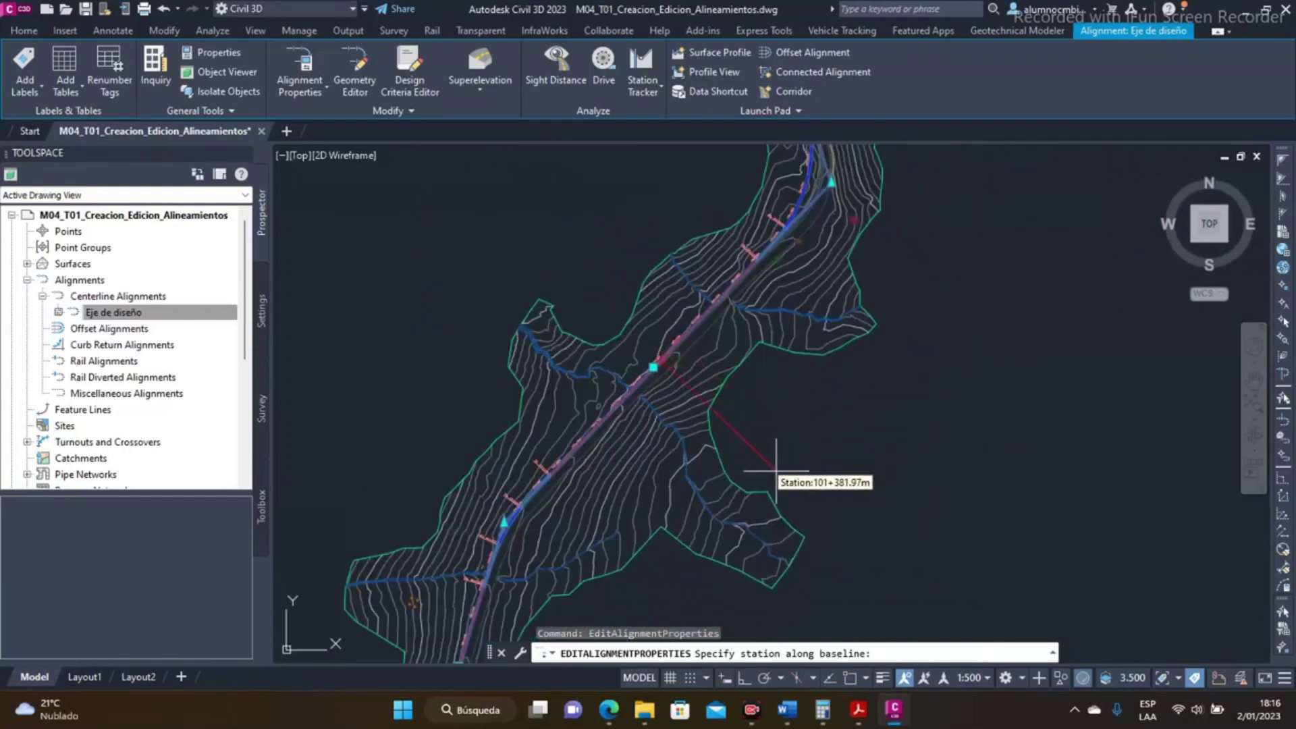
{"action": "scroll", "coordinate": [783, 446], "scroll_direction": "up", "scroll_amount": 3}
{"action": "scroll", "coordinate": [853, 579], "scroll_direction": "down", "scroll_amount": 3}
{"action": "scroll", "coordinate": [770, 552], "scroll_direction": "up", "scroll_amount": 3}
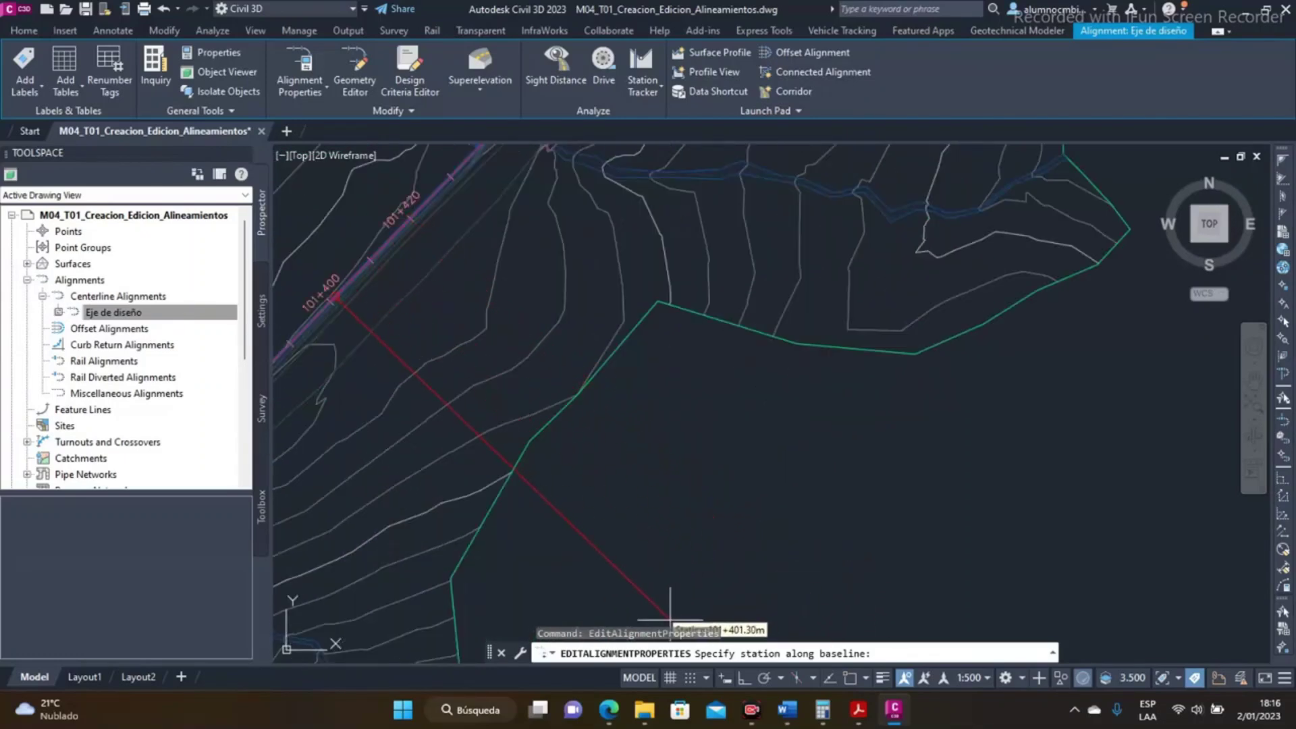
{"action": "key", "text": "Return"}
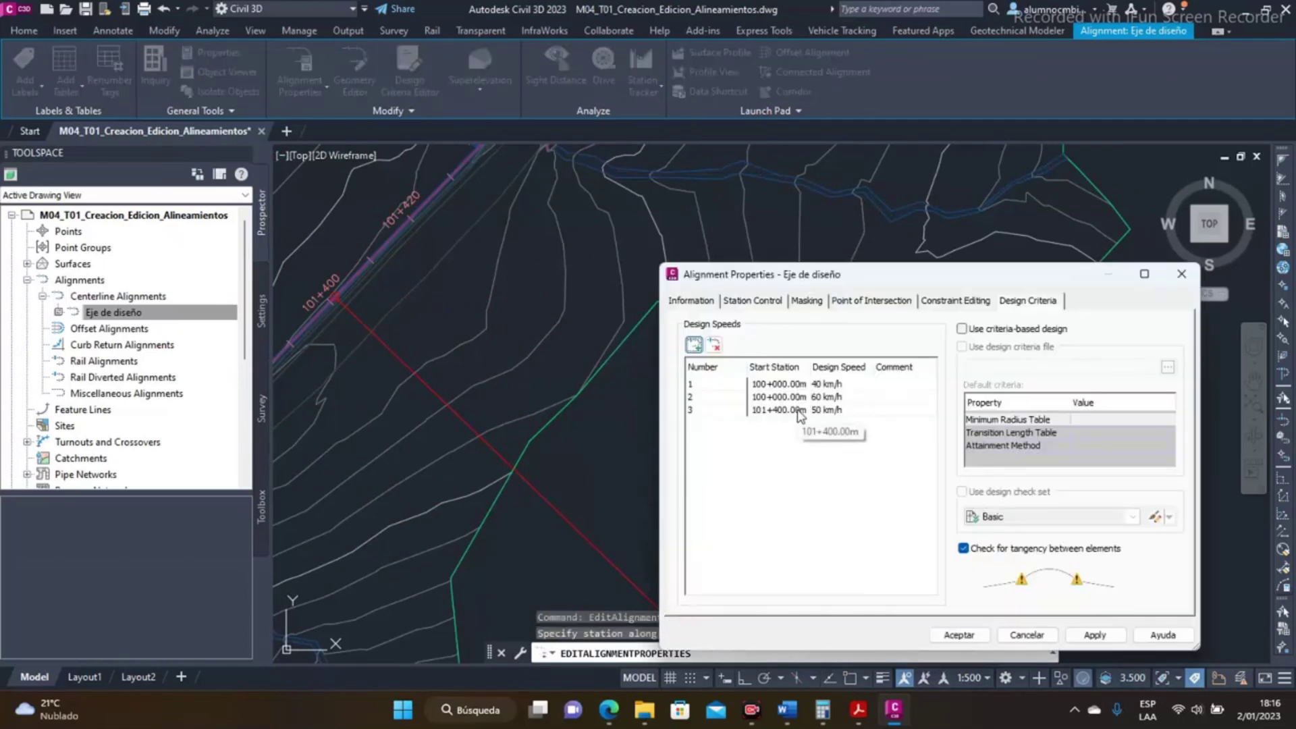
Set the start station of the 40 km/h design speed entry to 102+300 by specifying it along the alignment.
{"action": "left_click", "coordinate": [800, 385]}
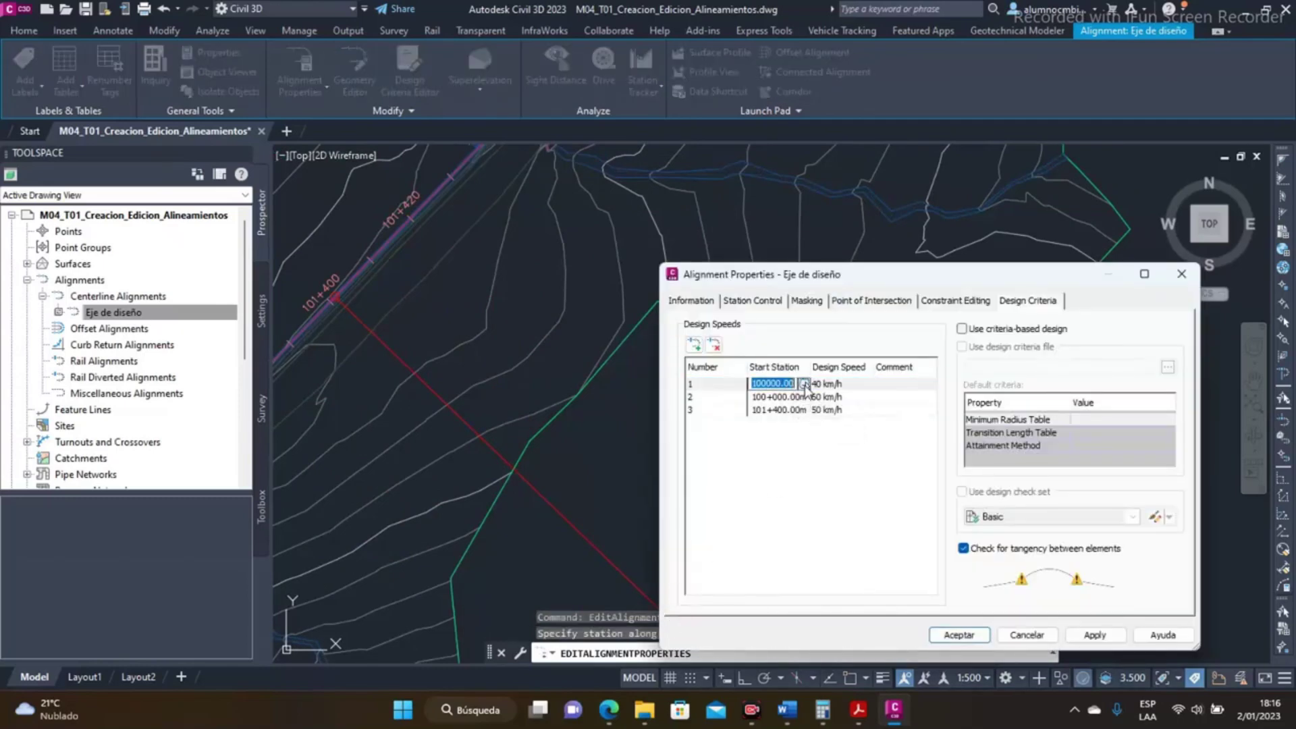
{"action": "left_click", "coordinate": [803, 384]}
{"action": "scroll", "coordinate": [793, 439], "scroll_direction": "down", "scroll_amount": 4}
{"action": "middle_click_drag", "start_coordinate": [913, 229], "coordinate": [686, 573]}
{"action": "middle_click_drag", "start_coordinate": [783, 307], "coordinate": [689, 574]}
{"action": "middle_click_drag", "start_coordinate": [977, 245], "coordinate": [770, 653]}
{"action": "mouse_move", "coordinate": [825, 318]}
{"action": "middle_mouse_down"}
{"action": "mouse_move", "coordinate": [840, 263]}
{"action": "mouse_move", "coordinate": [898, 172]}
{"action": "middle_mouse_up"}
{"action": "middle_click_drag", "start_coordinate": [750, 471], "coordinate": [921, 235]}
{"action": "scroll", "coordinate": [826, 362], "scroll_direction": "up", "scroll_amount": 1}
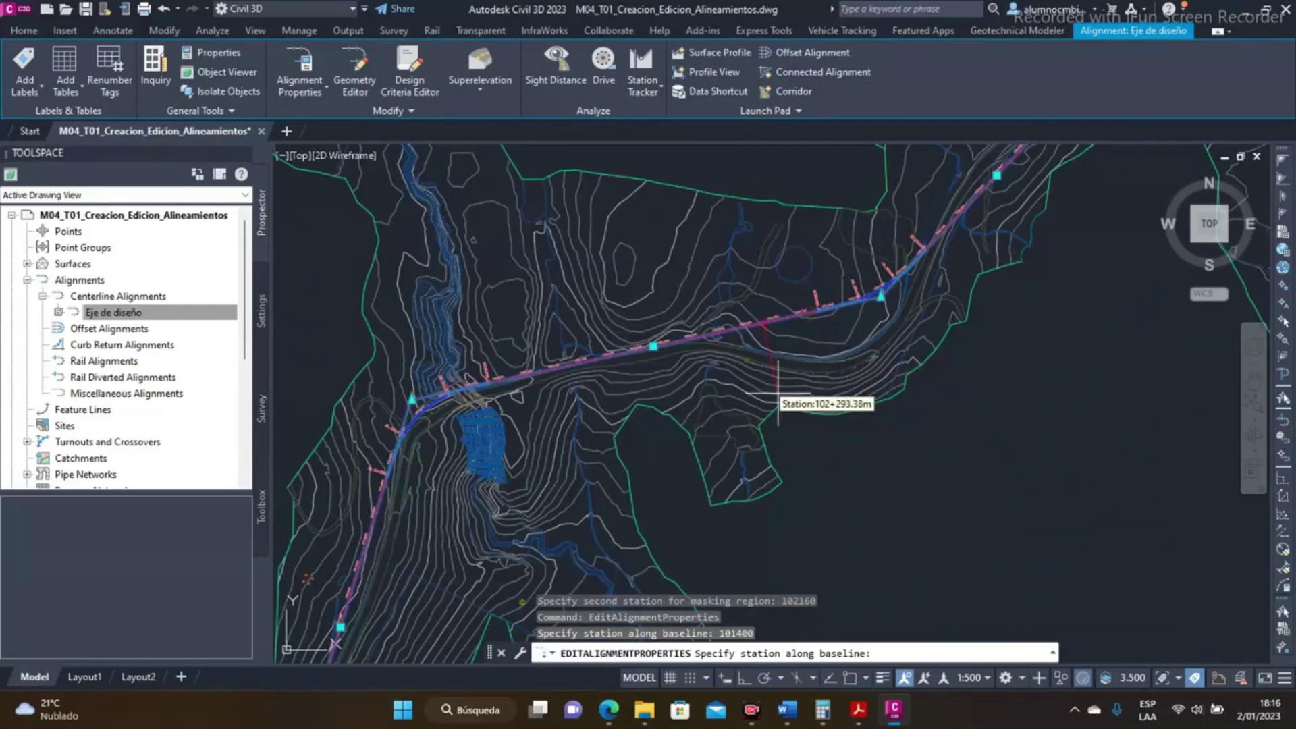
{"action": "scroll", "coordinate": [783, 314], "scroll_direction": "up", "scroll_amount": 3}
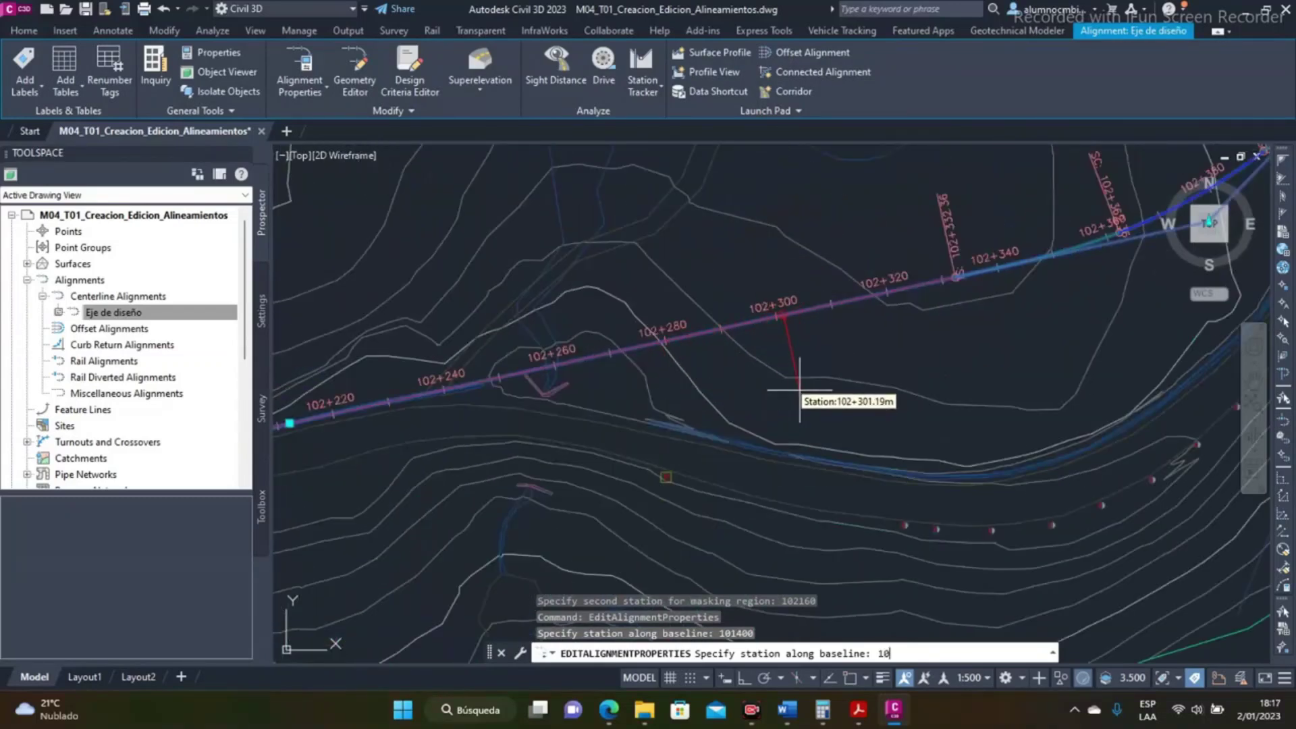
{"action": "type", "text": "00"}
{"action": "key", "text": "Return"}
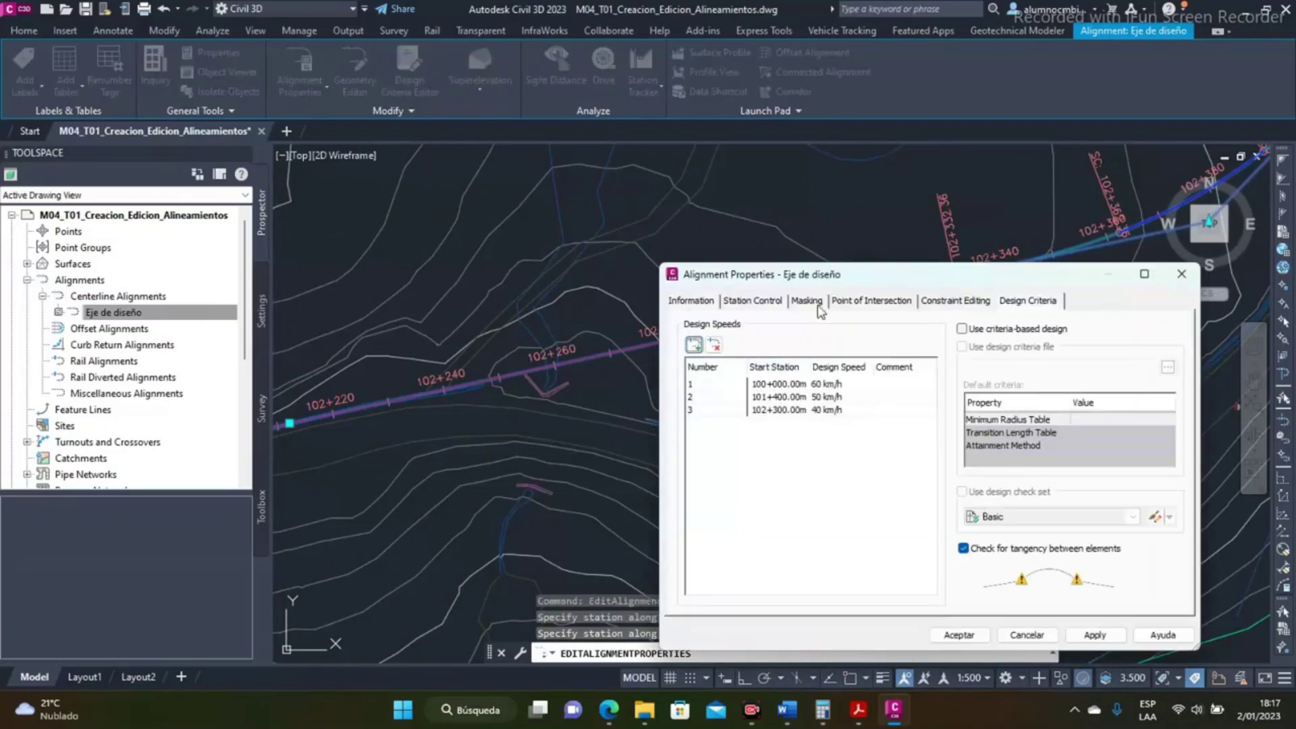
Add the comments Sector 1, Sector 2 and Sector 3 to the 60, 50 and 40 km/h design speed entries respectively.
{"action": "left_click_drag", "start_coordinate": [833, 275], "coordinate": [720, 219]}
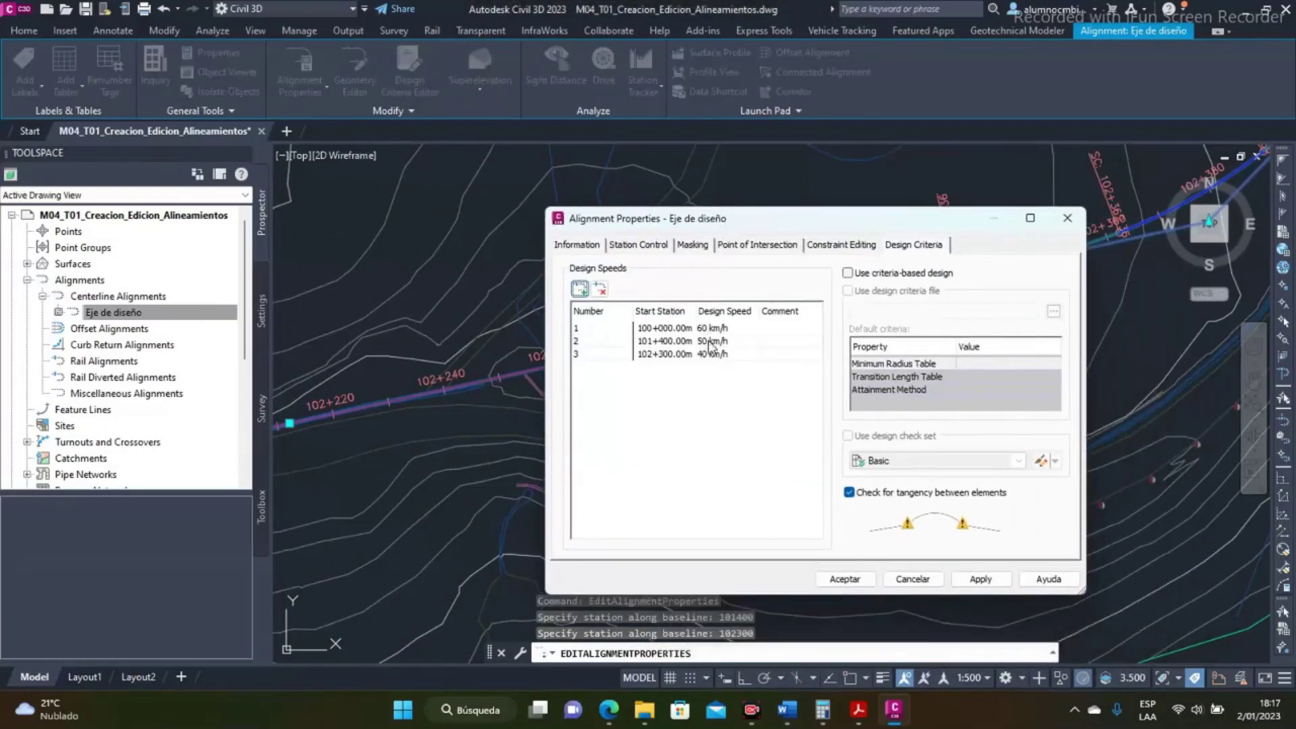
{"action": "left_click", "coordinate": [778, 331]}
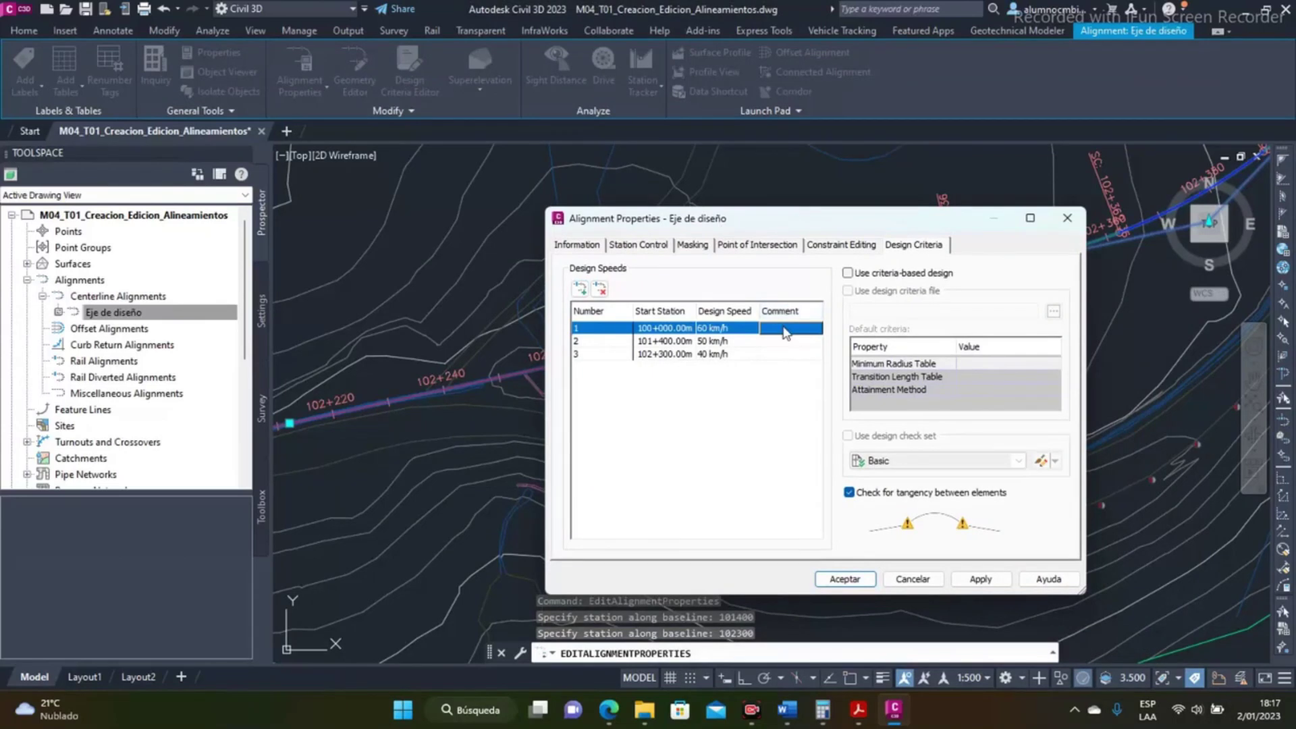
{"action": "left_click", "coordinate": [784, 329]}
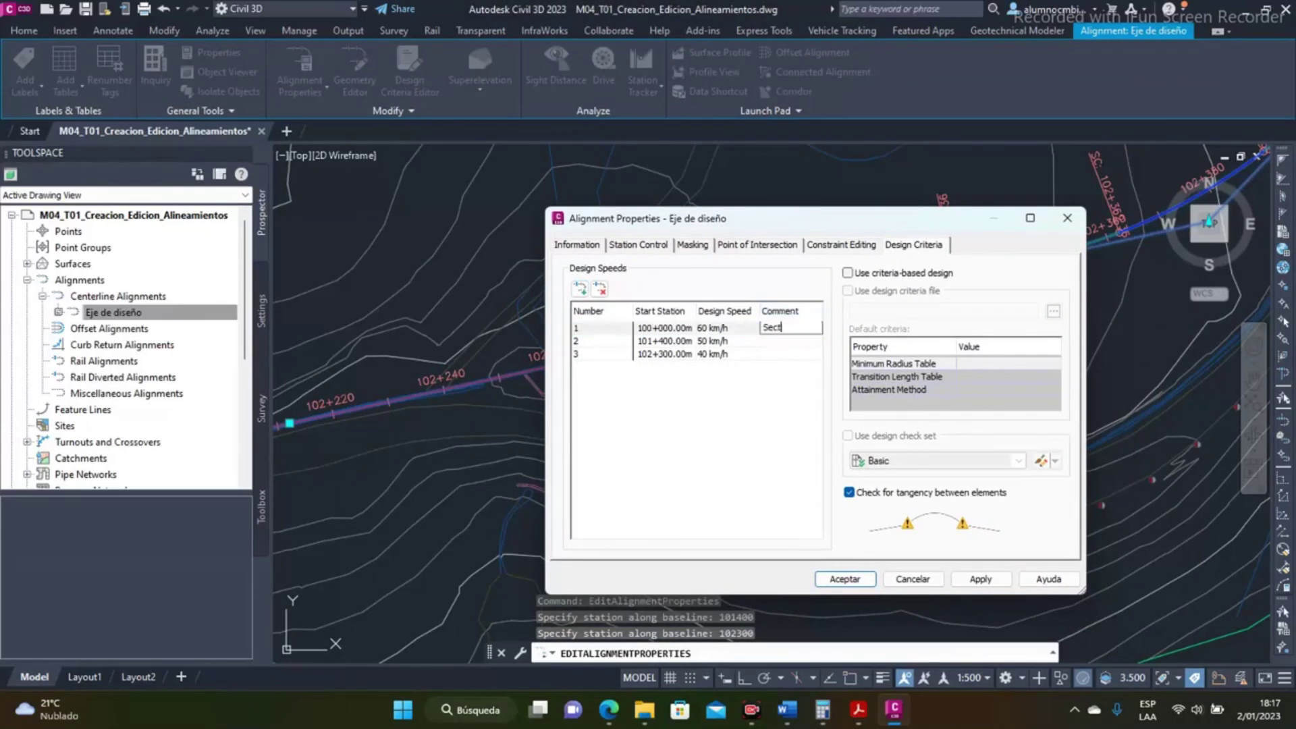
{"action": "type", "text": "Sector 1"}
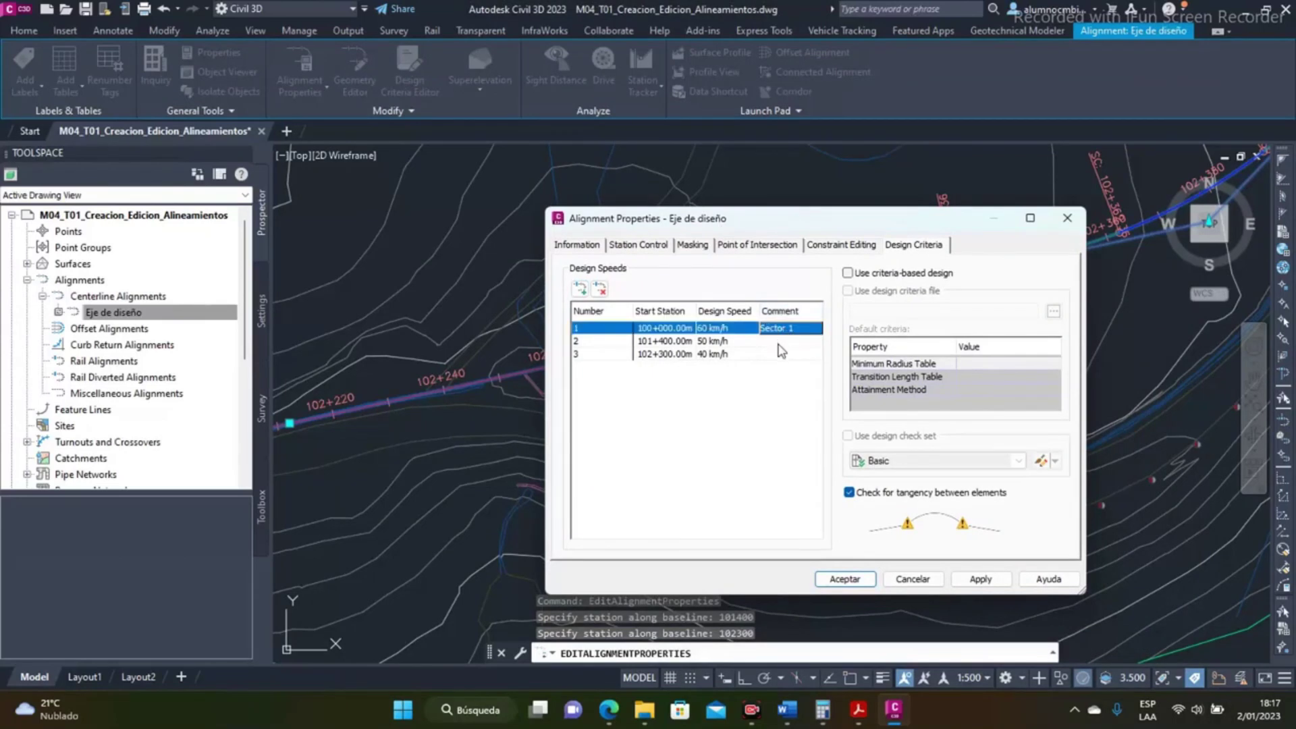
{"action": "double_click", "coordinate": [793, 343]}
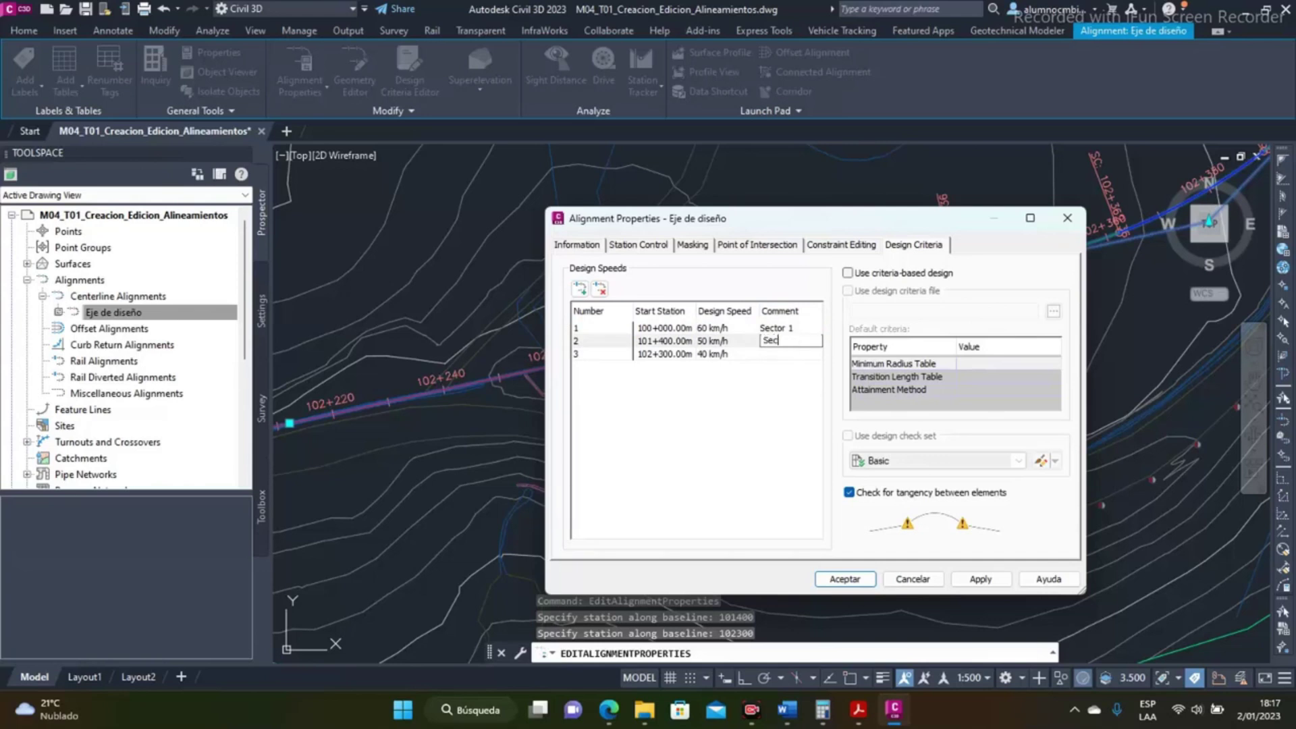
{"action": "type", "text": "Sector 2"}
{"action": "key", "text": "Return"}
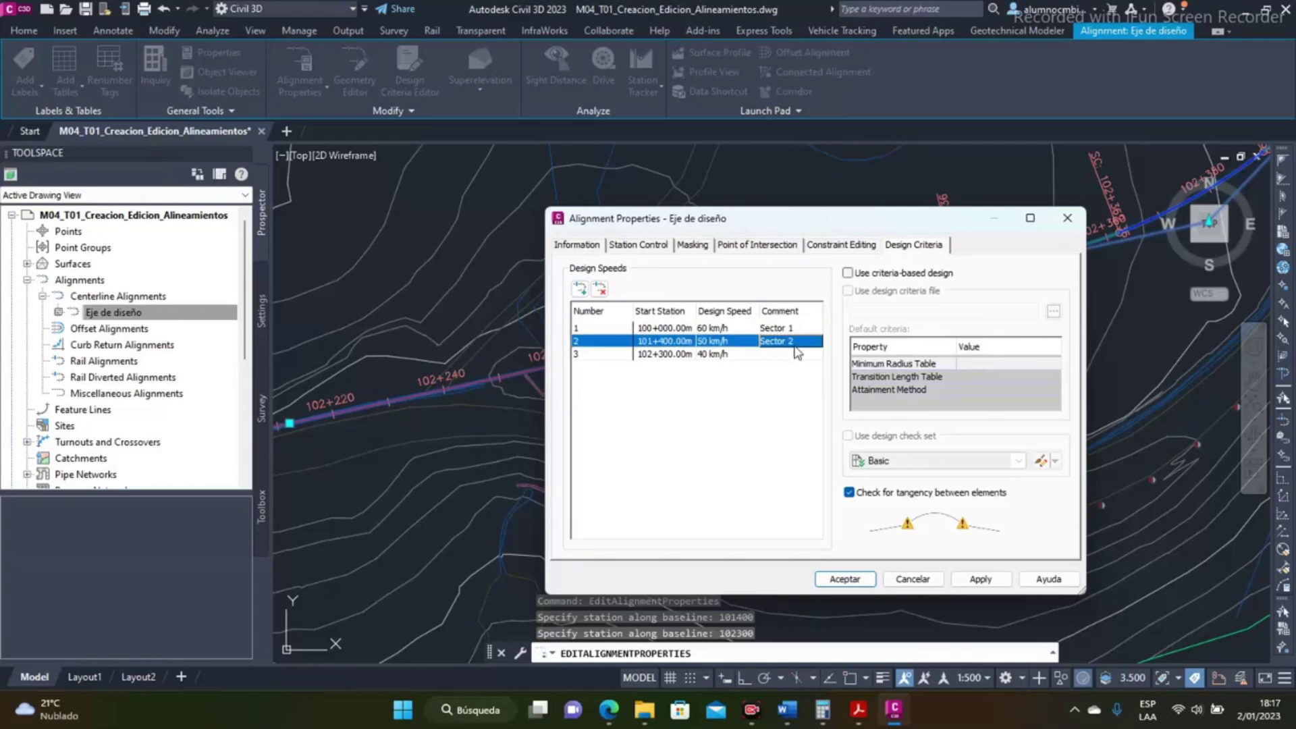
{"action": "double_click", "coordinate": [796, 355]}
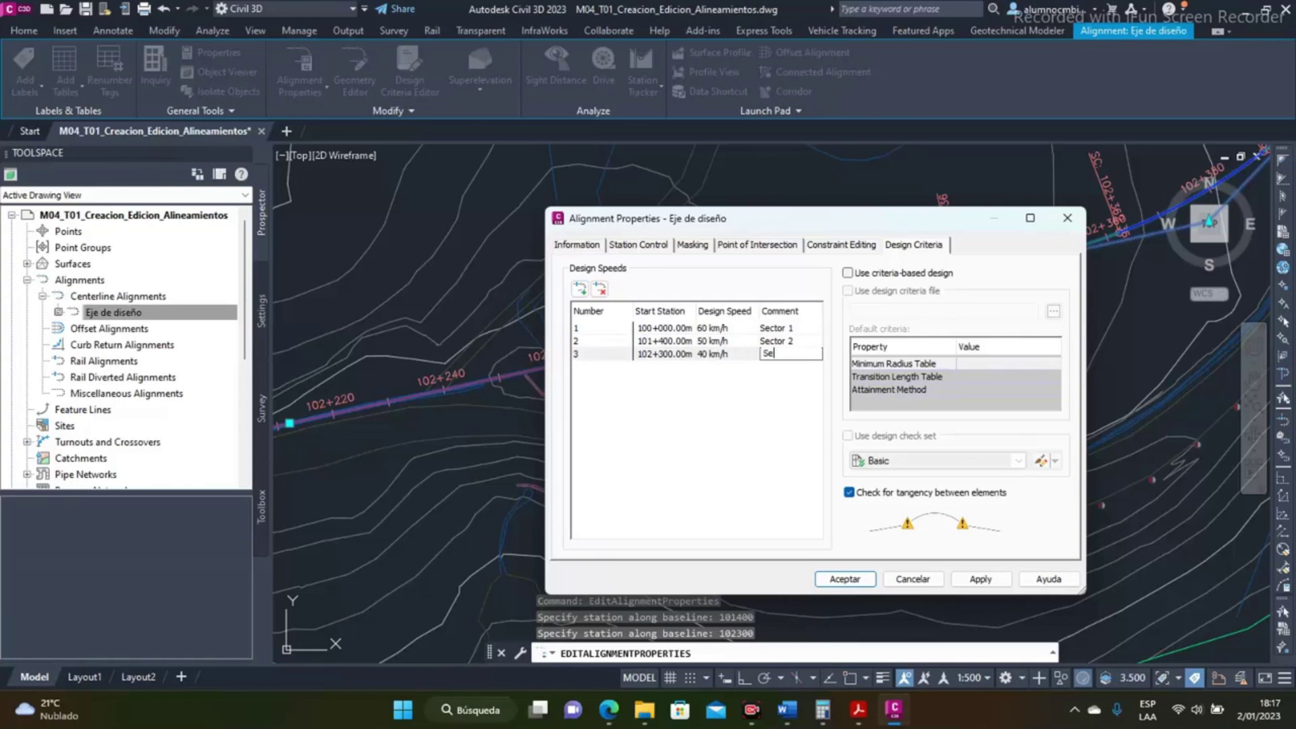
{"action": "type", "text": "Sector 3"}
{"action": "key", "text": "Return"}
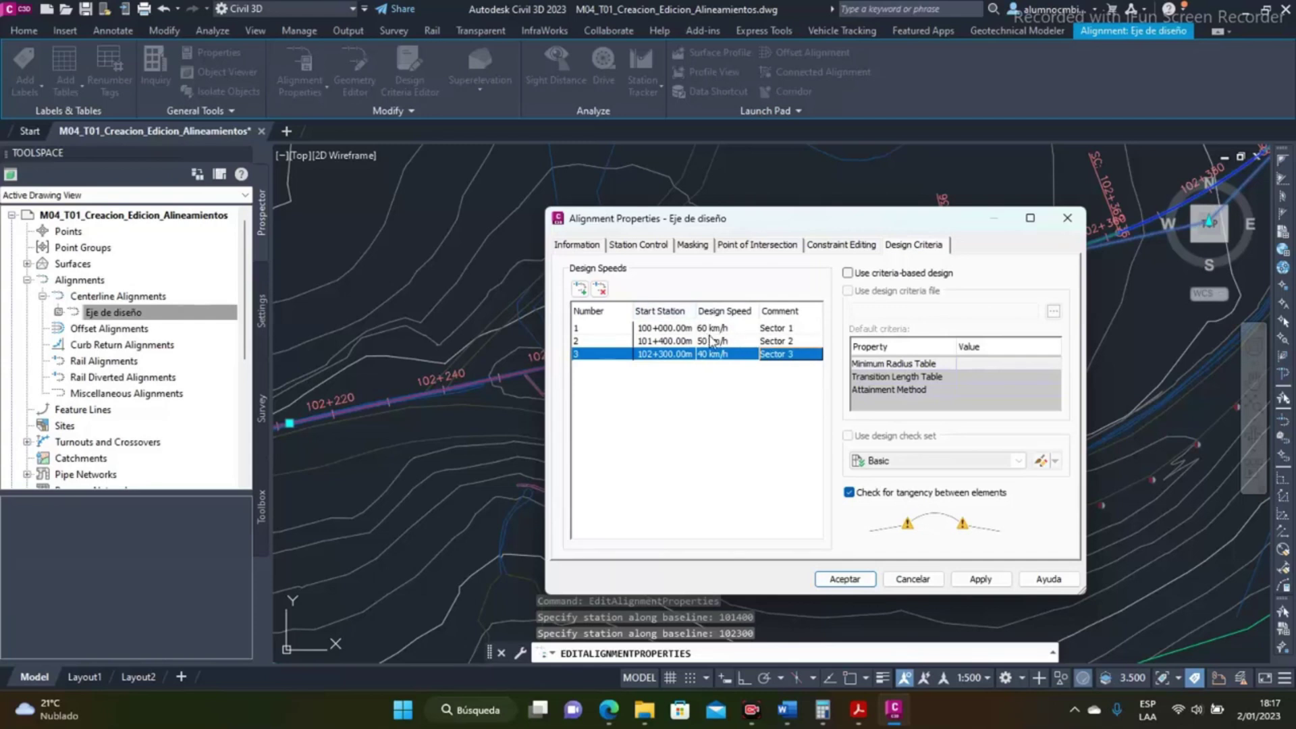
Review the start station, design speed and comment of each of the three sector entries.
{"action": "left_click", "coordinate": [780, 343]}
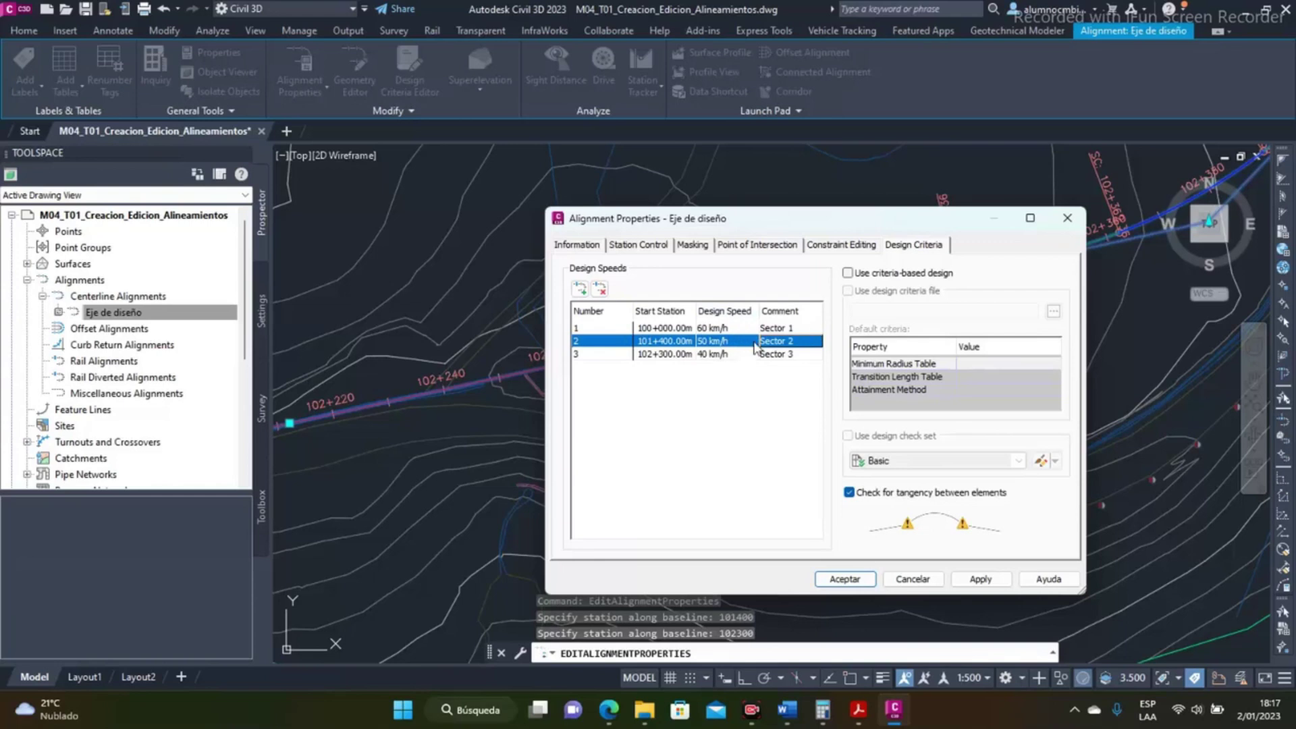
{"action": "left_click", "coordinate": [739, 328]}
{"action": "left_click", "coordinate": [734, 342]}
{"action": "left_click", "coordinate": [736, 356]}
{"action": "left_click", "coordinate": [735, 330]}
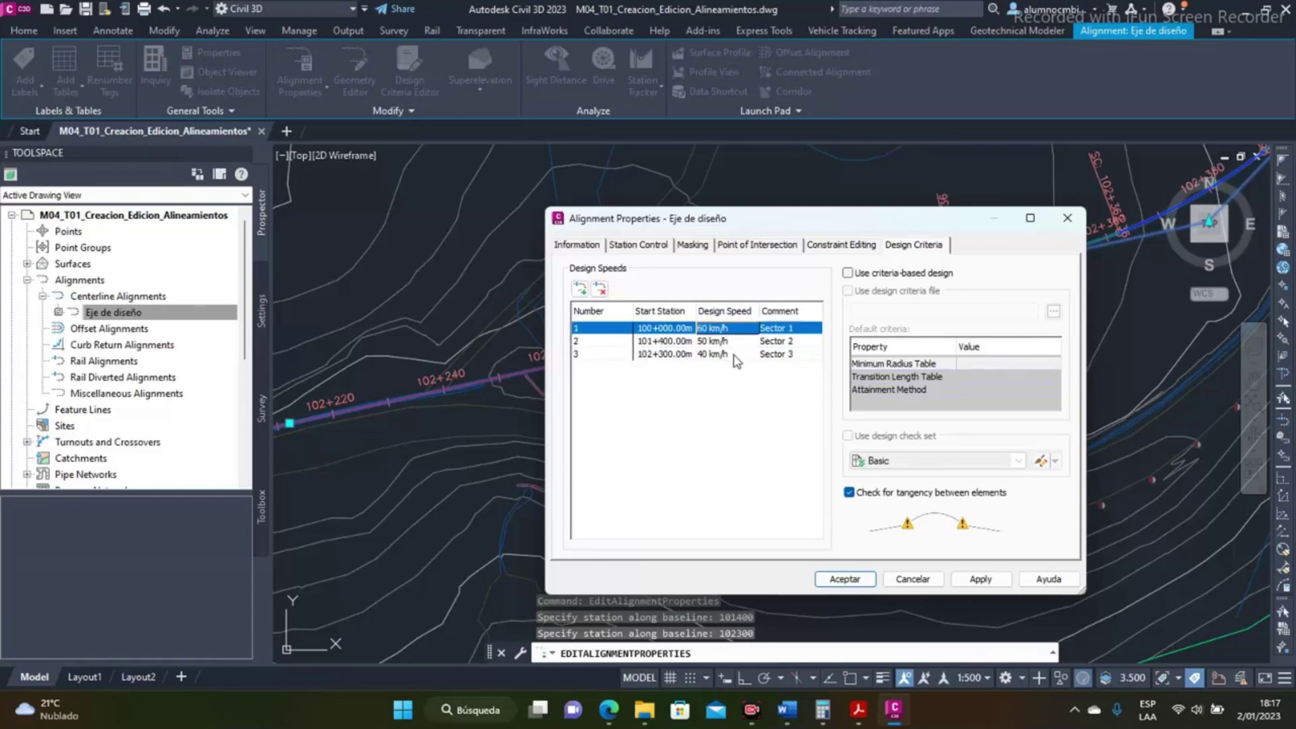
{"action": "left_click", "coordinate": [739, 343]}
{"action": "left_click", "coordinate": [743, 356]}
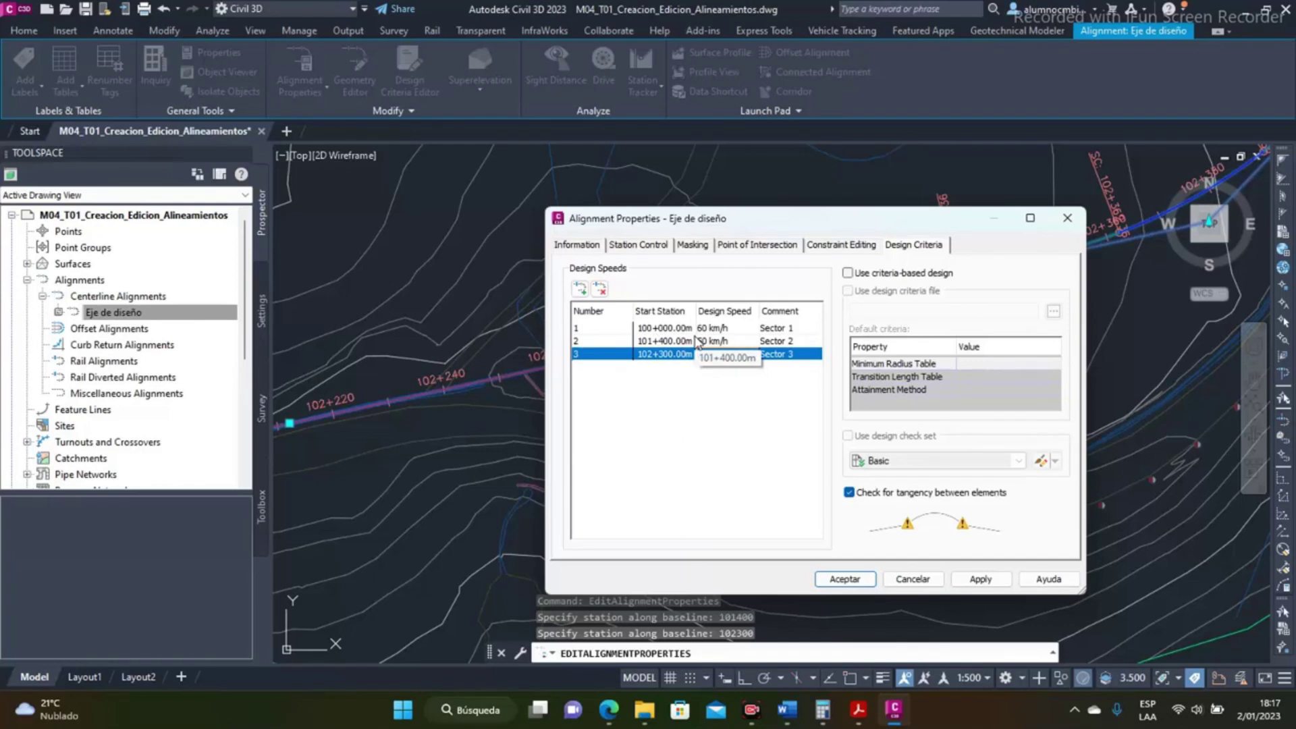
{"action": "left_click", "coordinate": [717, 353]}
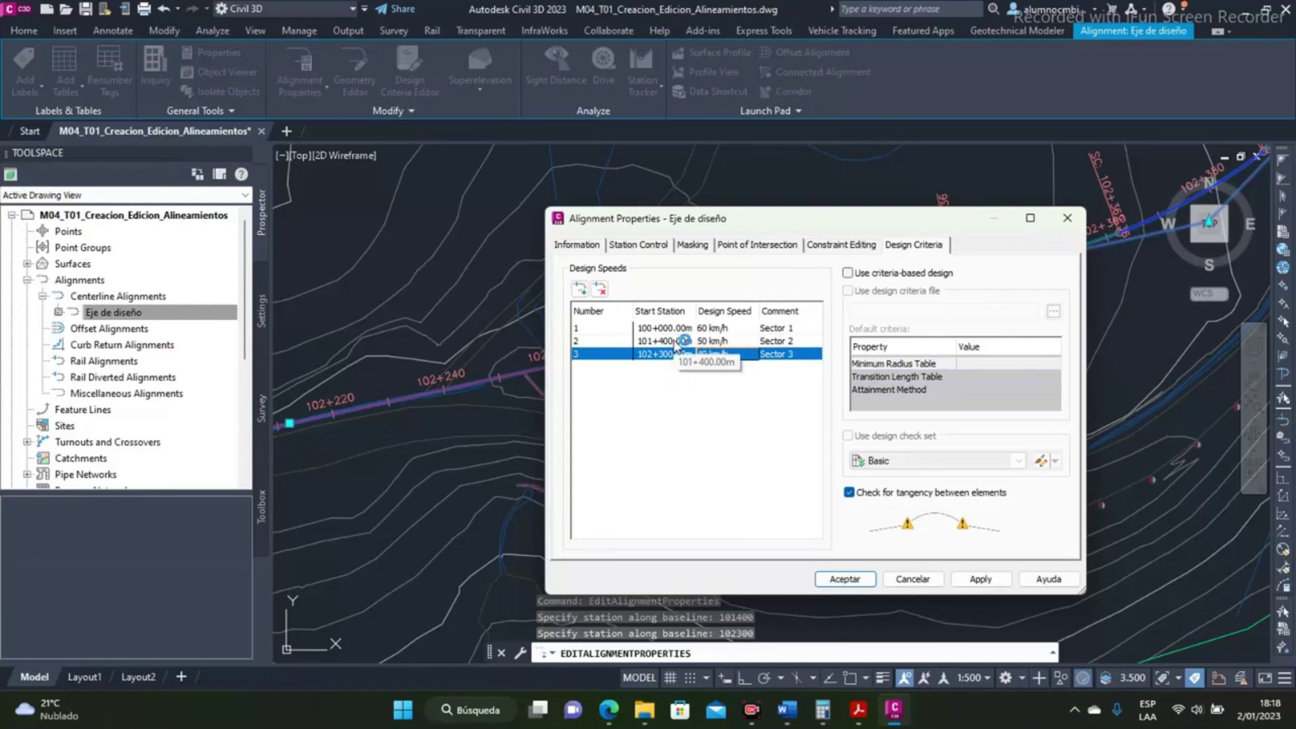
Turn on criteria-based design and inspect the path of the assigned design criteria file.
{"action": "left_click", "coordinate": [848, 273]}
{"action": "left_click", "coordinate": [925, 310]}
{"action": "left_click", "coordinate": [1009, 313]}
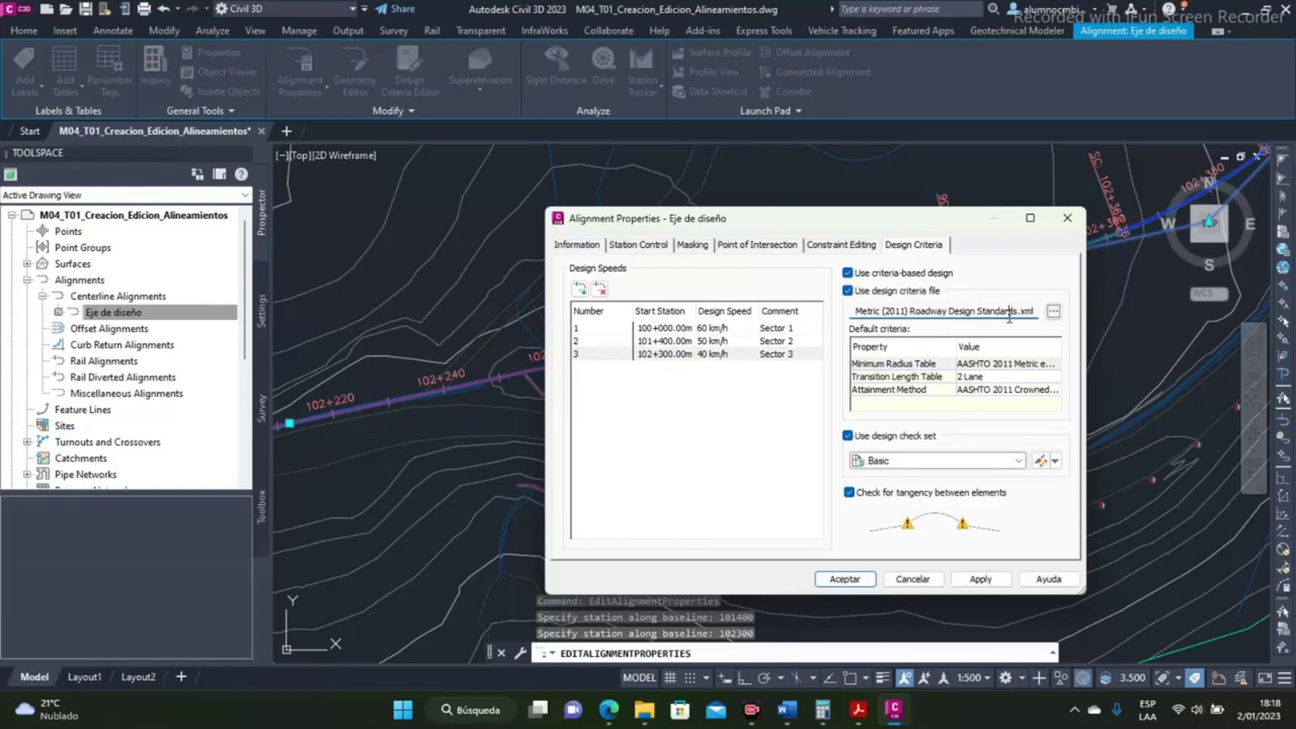
{"action": "left_click_drag", "start_coordinate": [892, 309], "coordinate": [798, 316]}
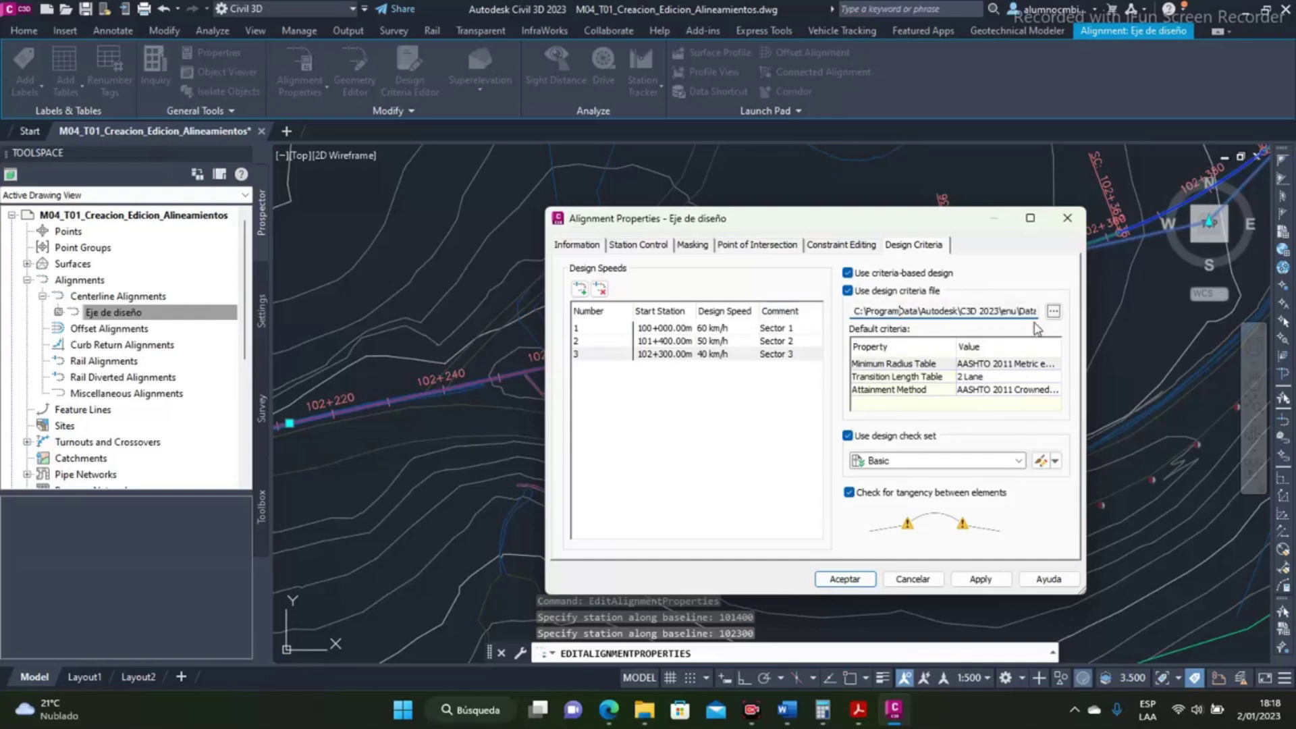
Browse the metric design criteria files, widening the name column to read their full names, and leave the selection dialog.
{"action": "left_click", "coordinate": [1053, 311]}
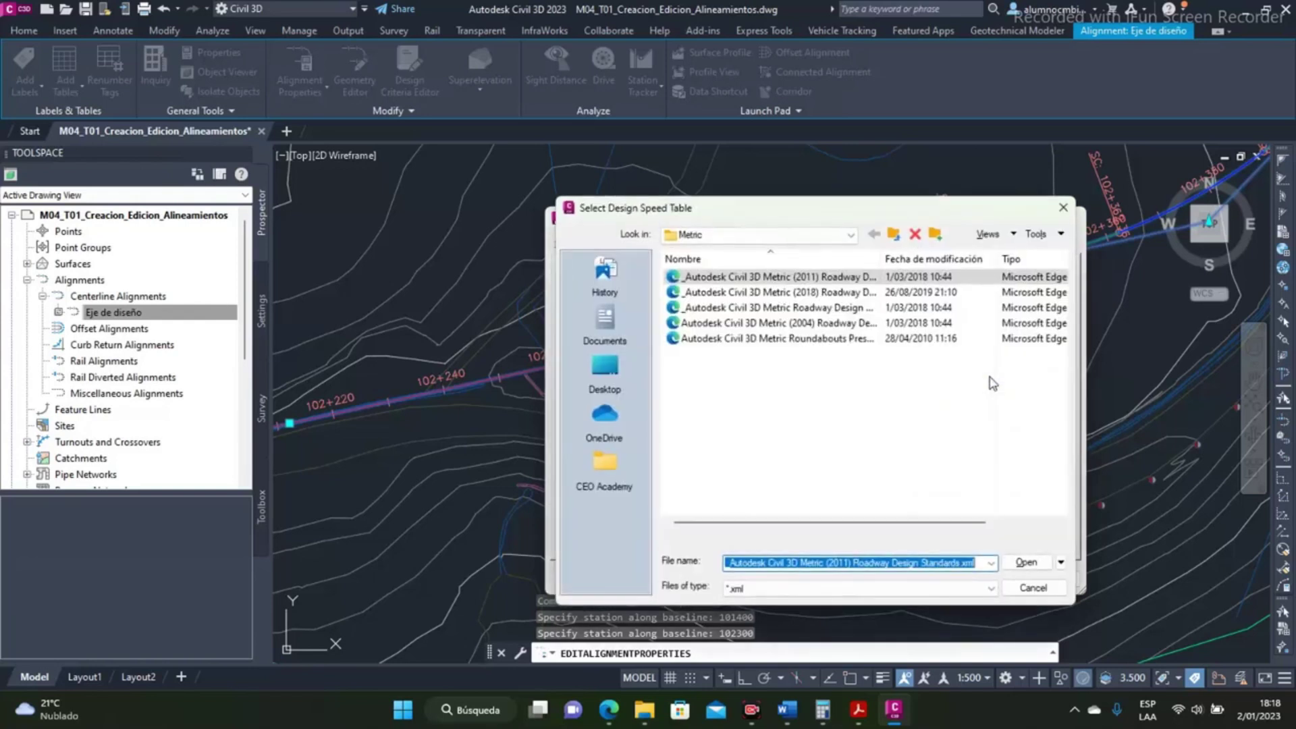
{"action": "left_click", "coordinate": [876, 259]}
{"action": "double_click", "coordinate": [881, 260]}
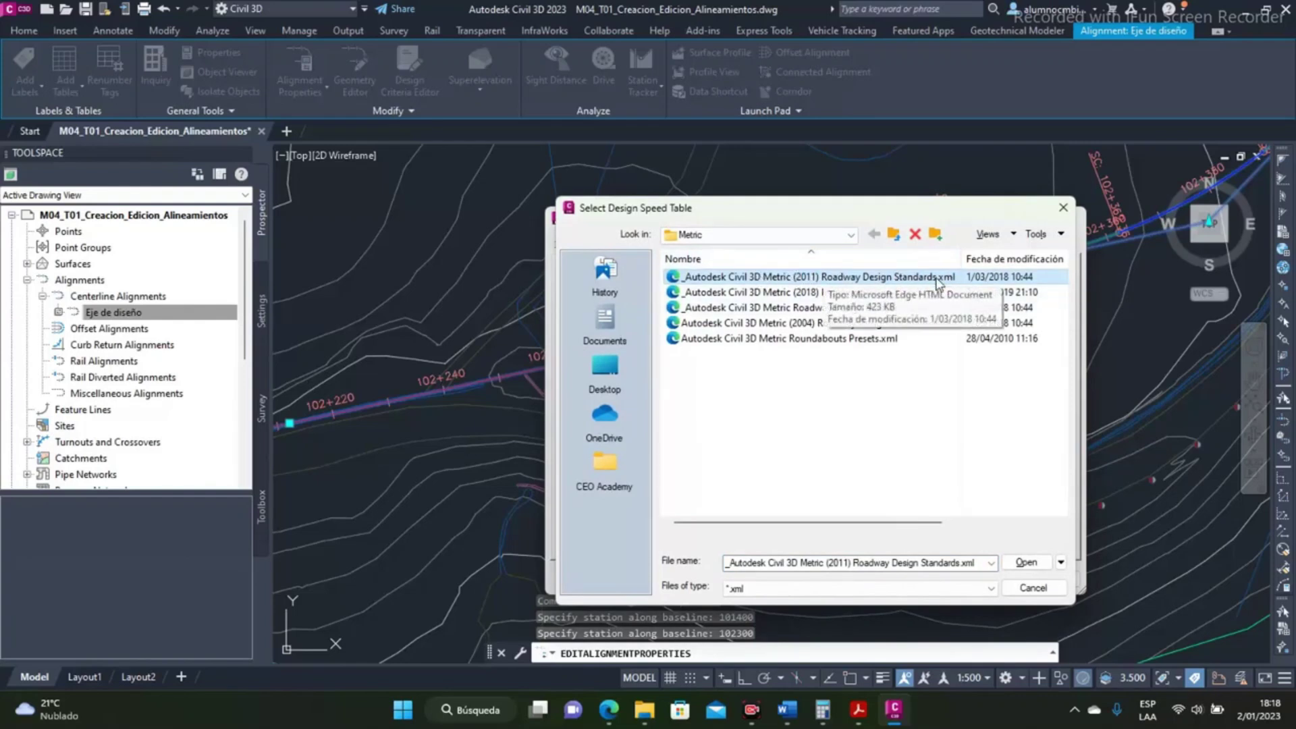
{"action": "left_click_drag", "start_coordinate": [1021, 218], "coordinate": [975, 232]}
{"action": "left_click", "coordinate": [1016, 224]}
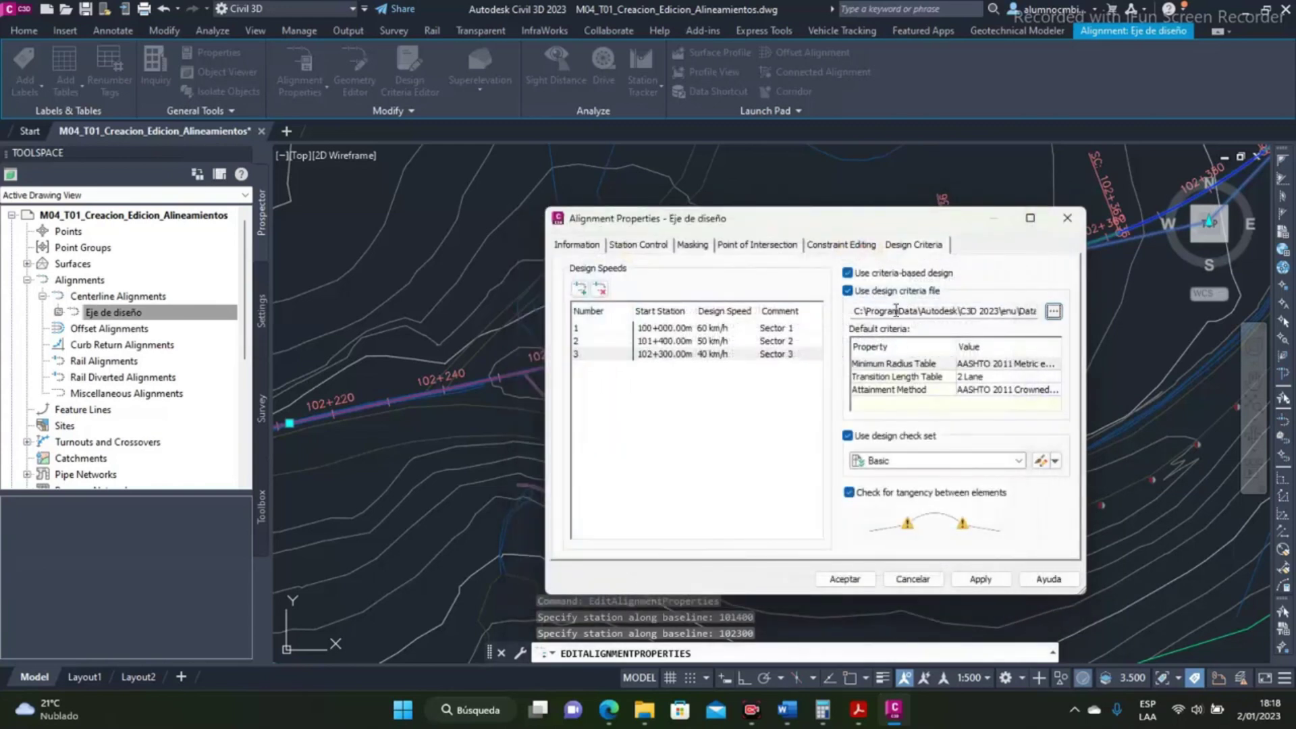
Check the Basic design check set and turn criteria-based design off again.
{"action": "left_click", "coordinate": [906, 462]}
{"action": "left_click", "coordinate": [918, 423]}
{"action": "left_click", "coordinate": [848, 273]}
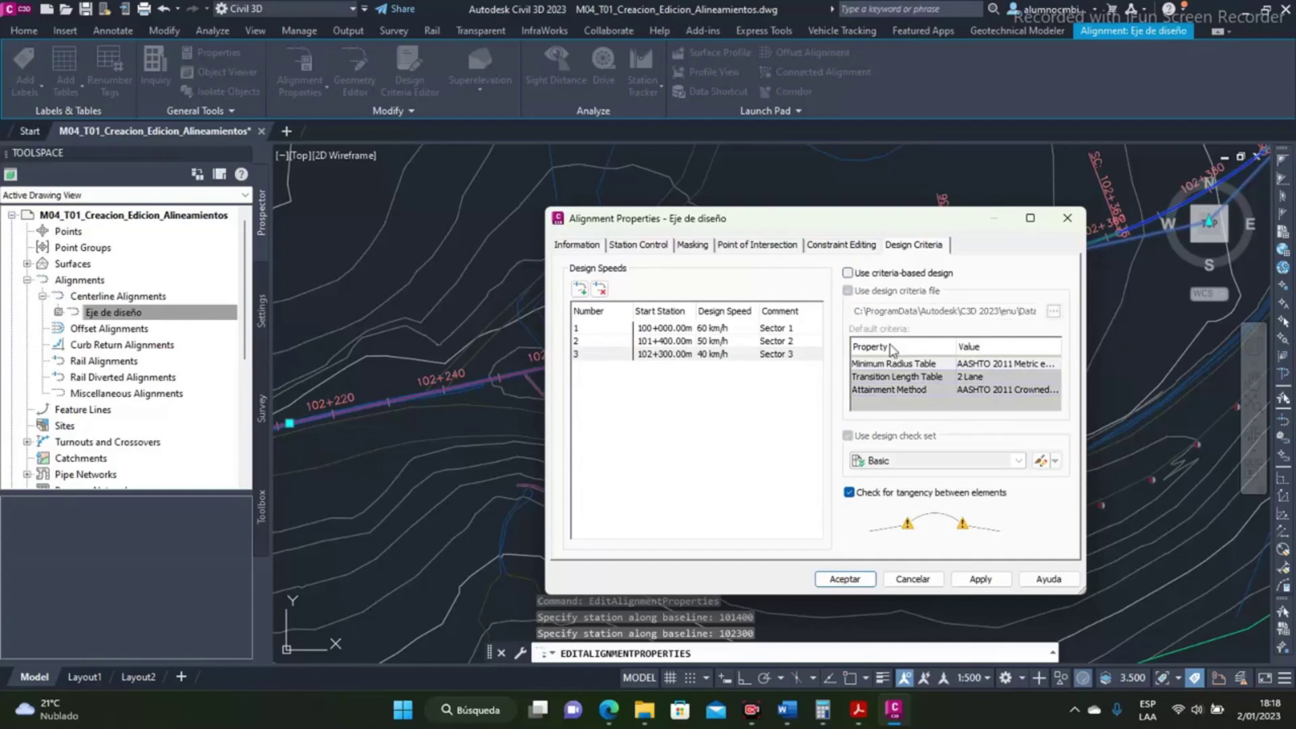
Accept the alignment property changes and inspect the alignment's annotation around its starting stretch.
{"action": "left_click", "coordinate": [852, 578]}
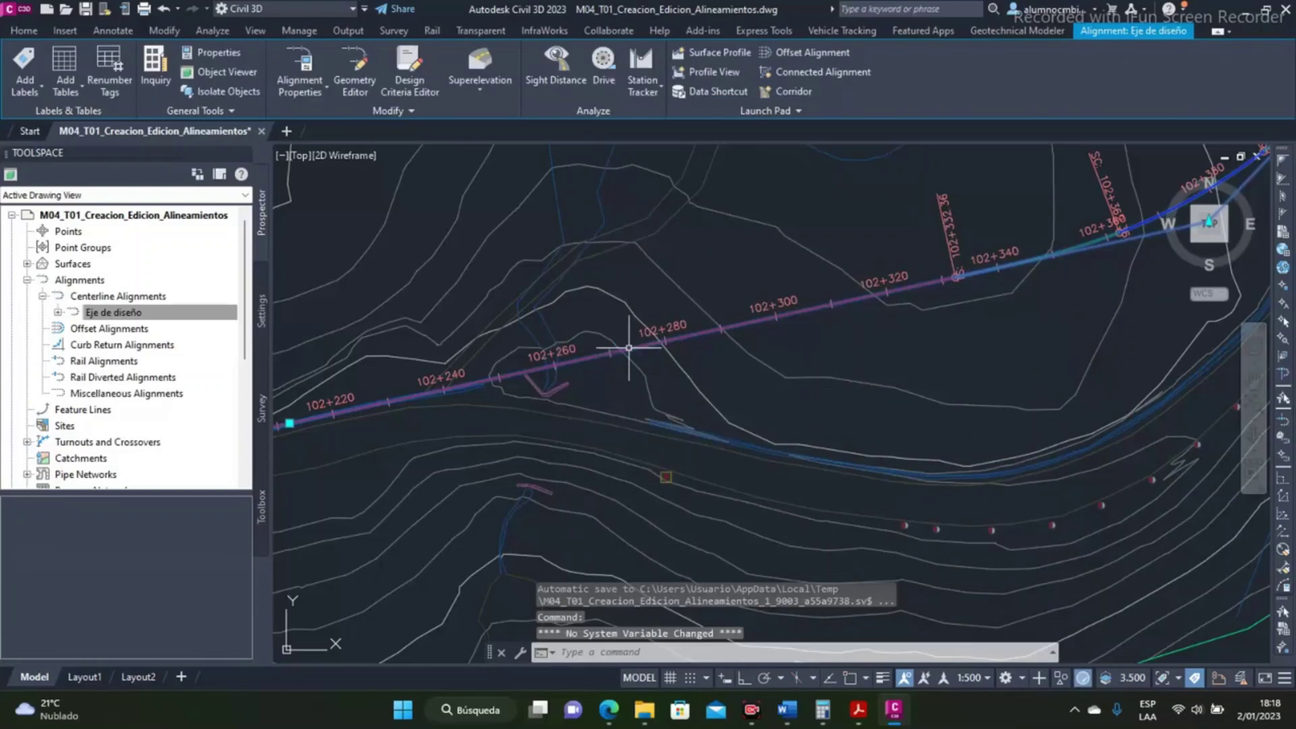
{"action": "scroll", "coordinate": [628, 347], "scroll_direction": "down", "scroll_amount": 5}
{"action": "middle_click_drag", "start_coordinate": [677, 352], "coordinate": [860, 223]}
{"action": "mouse_move", "coordinate": [695, 420]}
{"action": "middle_mouse_down"}
{"action": "mouse_move", "coordinate": [714, 208]}
{"action": "mouse_move", "coordinate": [745, 178]}
{"action": "middle_mouse_up"}
{"action": "middle_click_drag", "start_coordinate": [628, 396], "coordinate": [756, 191]}
{"action": "middle_click_drag", "start_coordinate": [678, 405], "coordinate": [739, 262]}
{"action": "scroll", "coordinate": [658, 365], "scroll_direction": "up", "scroll_amount": 6}
{"action": "scroll", "coordinate": [685, 285], "scroll_direction": "up", "scroll_amount": 3}
{"action": "scroll", "coordinate": [685, 286], "scroll_direction": "down", "scroll_amount": 5}
{"action": "middle_click_drag", "start_coordinate": [611, 506], "coordinate": [636, 376]}
{"action": "scroll", "coordinate": [631, 377], "scroll_direction": "up", "scroll_amount": 6}
{"action": "scroll", "coordinate": [614, 358], "scroll_direction": "down", "scroll_amount": 7}
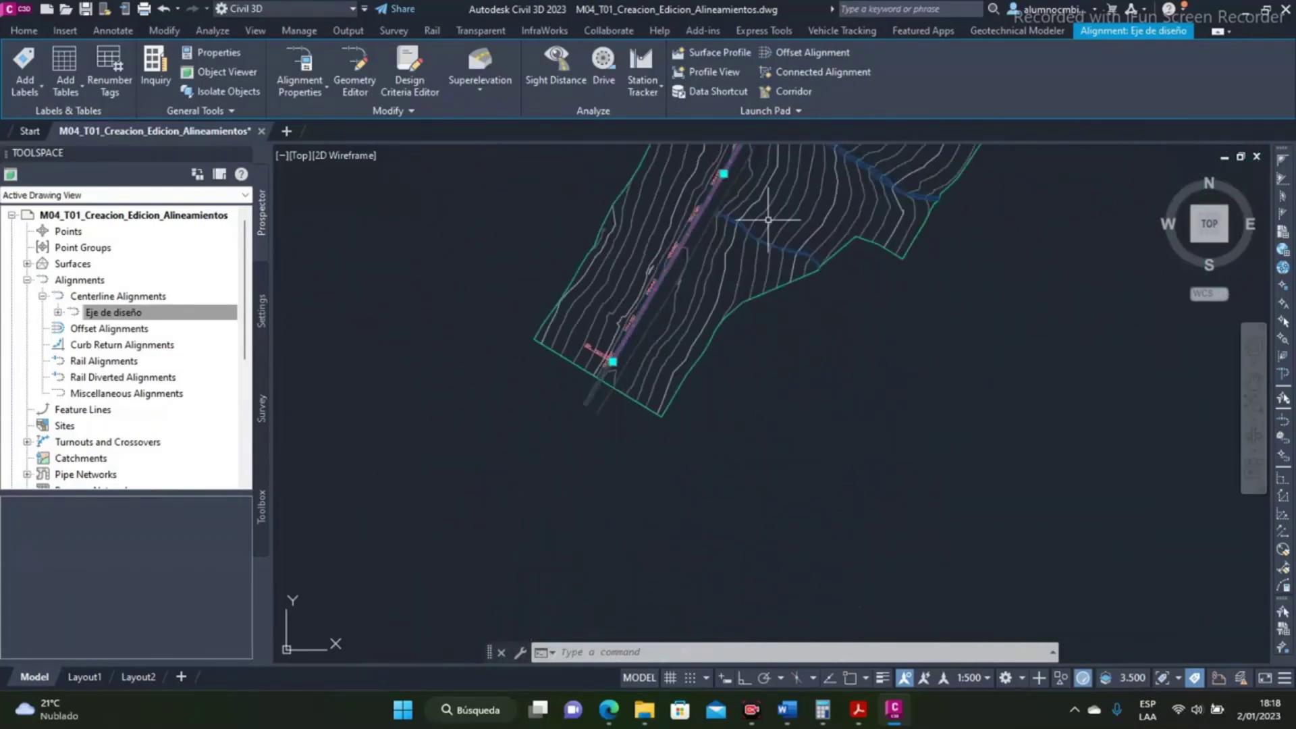
{"action": "scroll", "coordinate": [681, 331], "scroll_direction": "up", "scroll_amount": 4}
{"action": "scroll", "coordinate": [683, 388], "scroll_direction": "down", "scroll_amount": 2}
{"action": "middle_click_drag", "start_coordinate": [650, 430], "coordinate": [736, 265]}
Add Design Speeds labels with the Station over Speed style to the alignment's labels.
{"action": "right_click", "coordinate": [642, 217]}
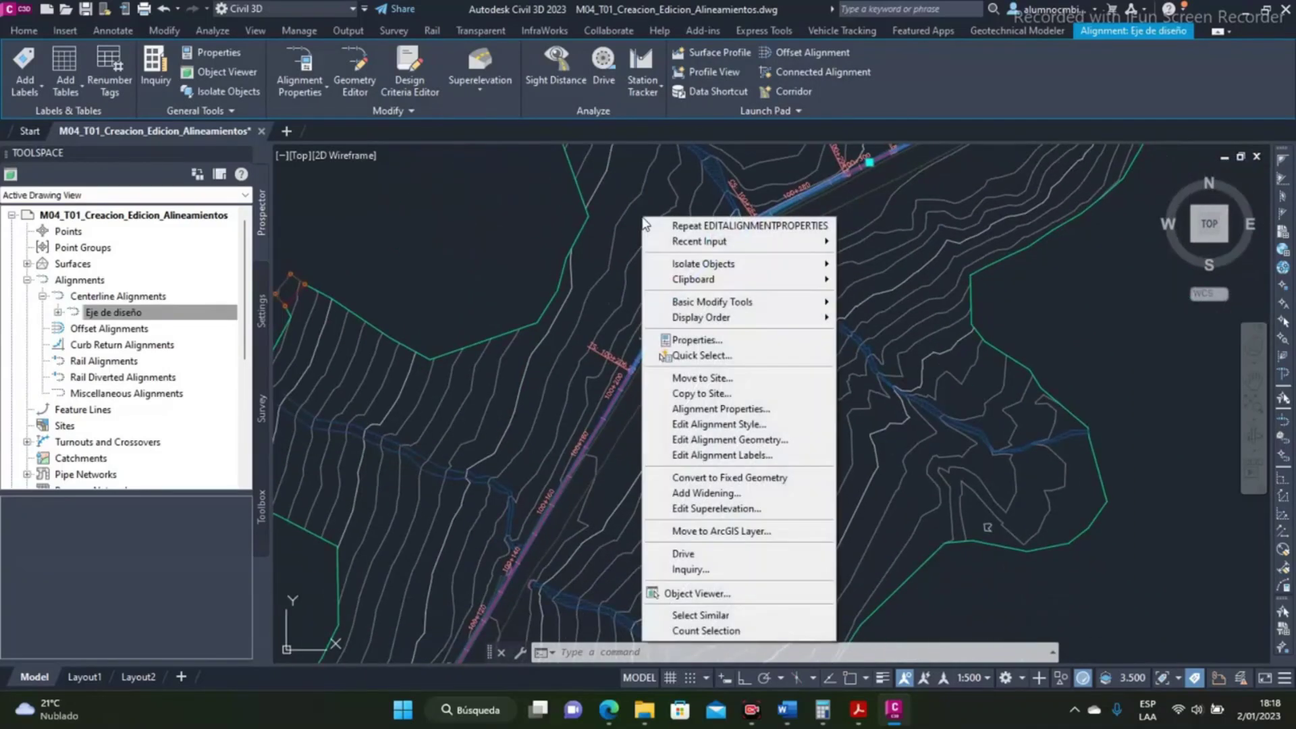
{"action": "left_click", "coordinate": [689, 456]}
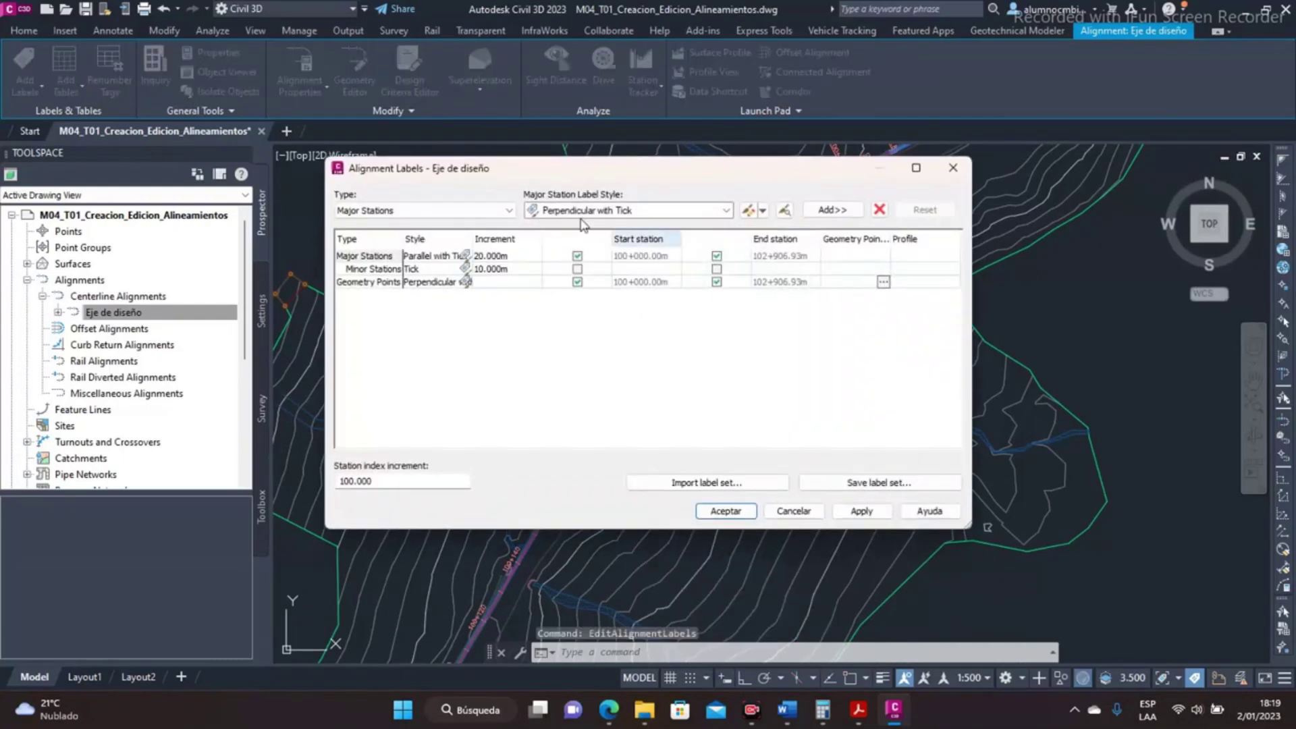
{"action": "left_click_drag", "start_coordinate": [491, 158], "coordinate": [538, 184]}
{"action": "left_click", "coordinate": [451, 229]}
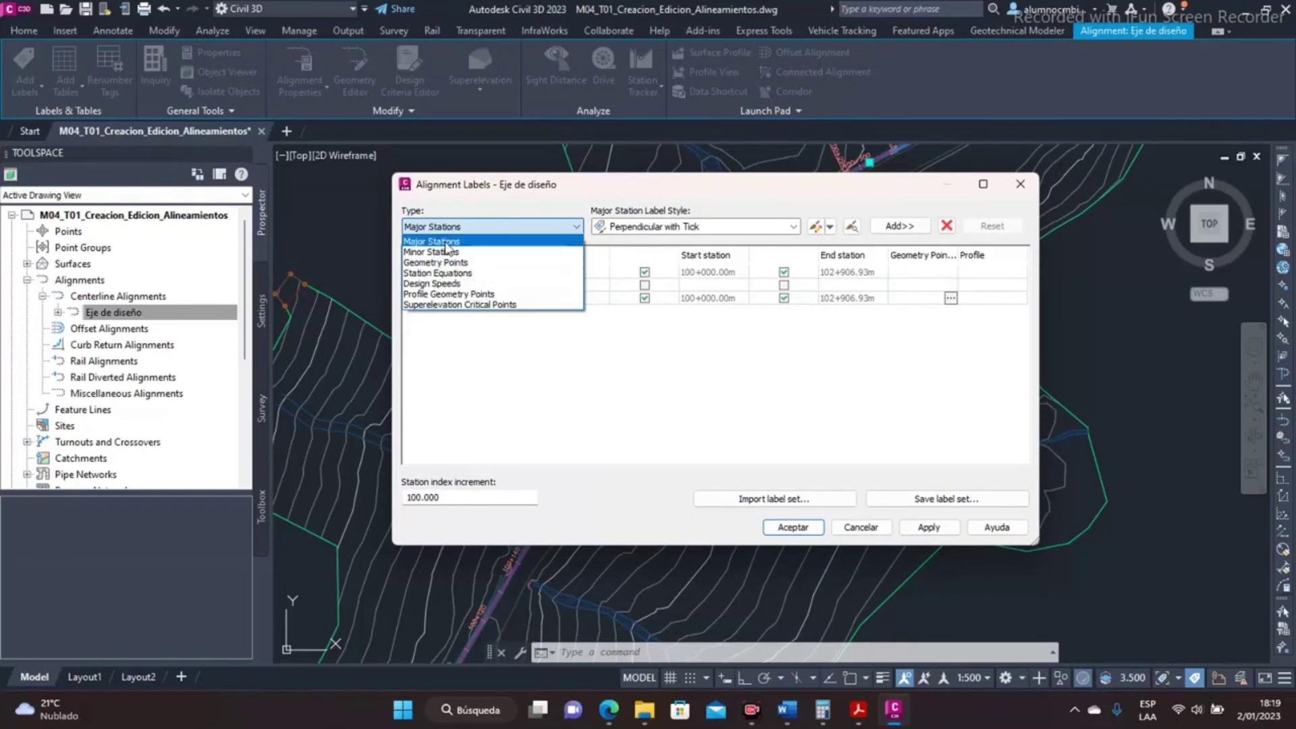
{"action": "left_click", "coordinate": [440, 284]}
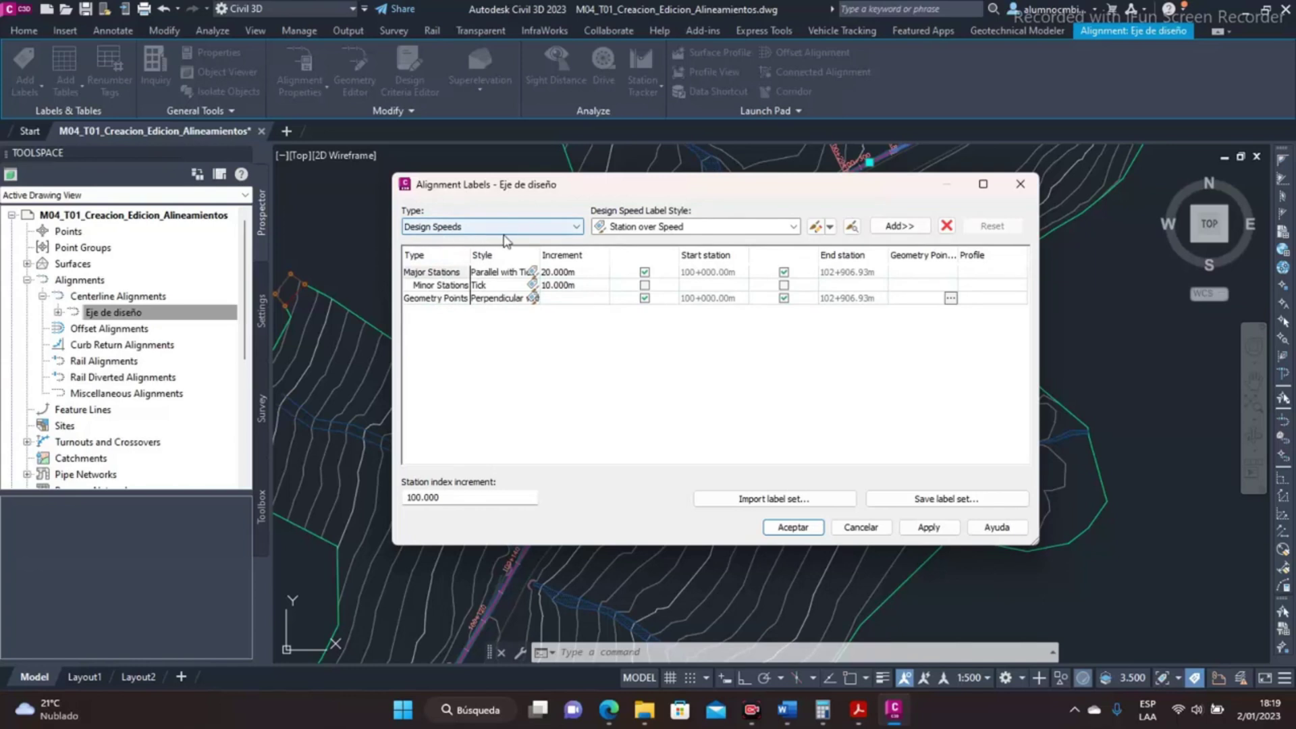
{"action": "left_click", "coordinate": [701, 229]}
{"action": "left_click", "coordinate": [685, 243]}
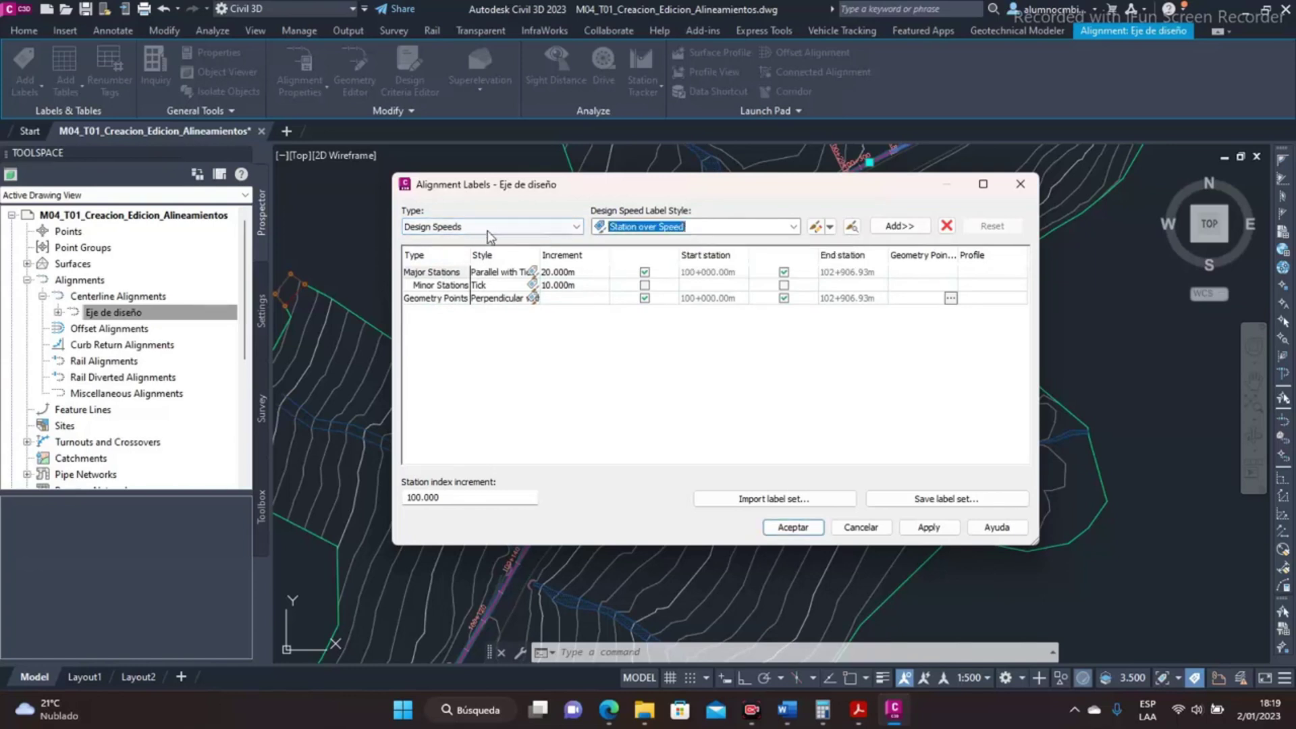
{"action": "left_click", "coordinate": [899, 227]}
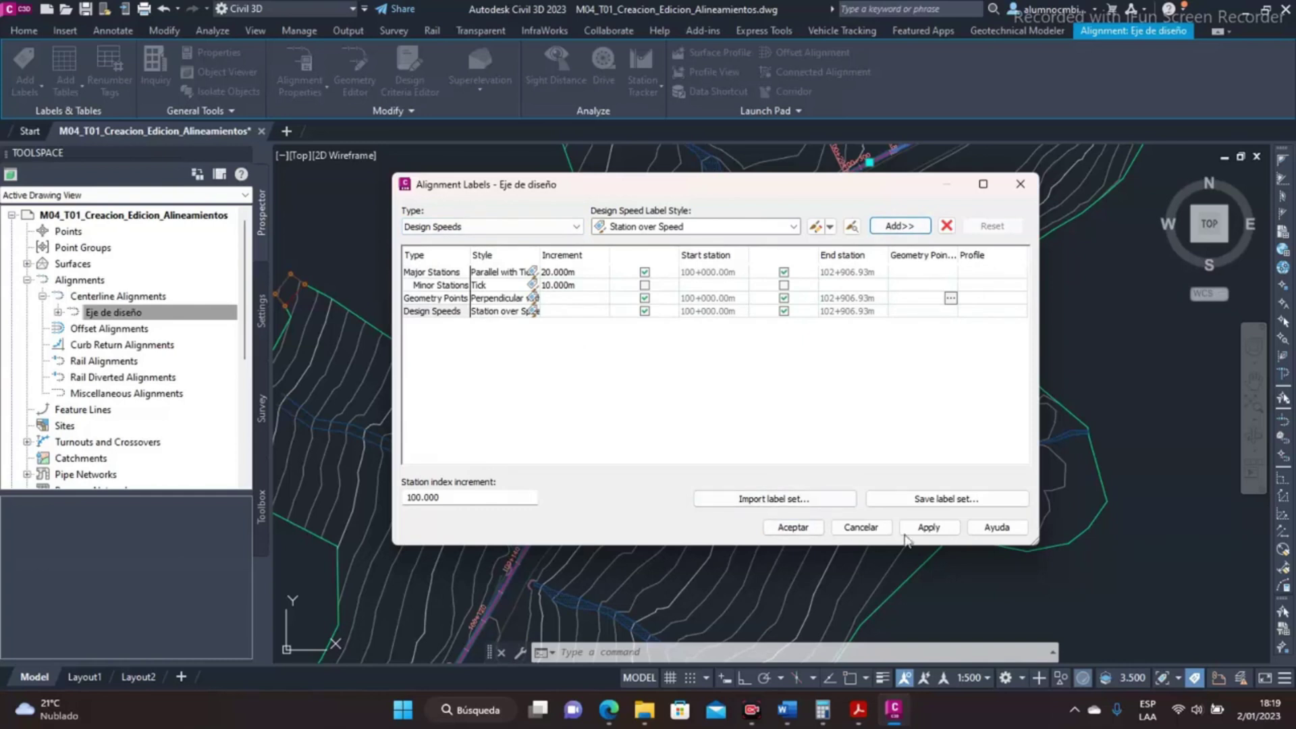
{"action": "left_click", "coordinate": [793, 527]}
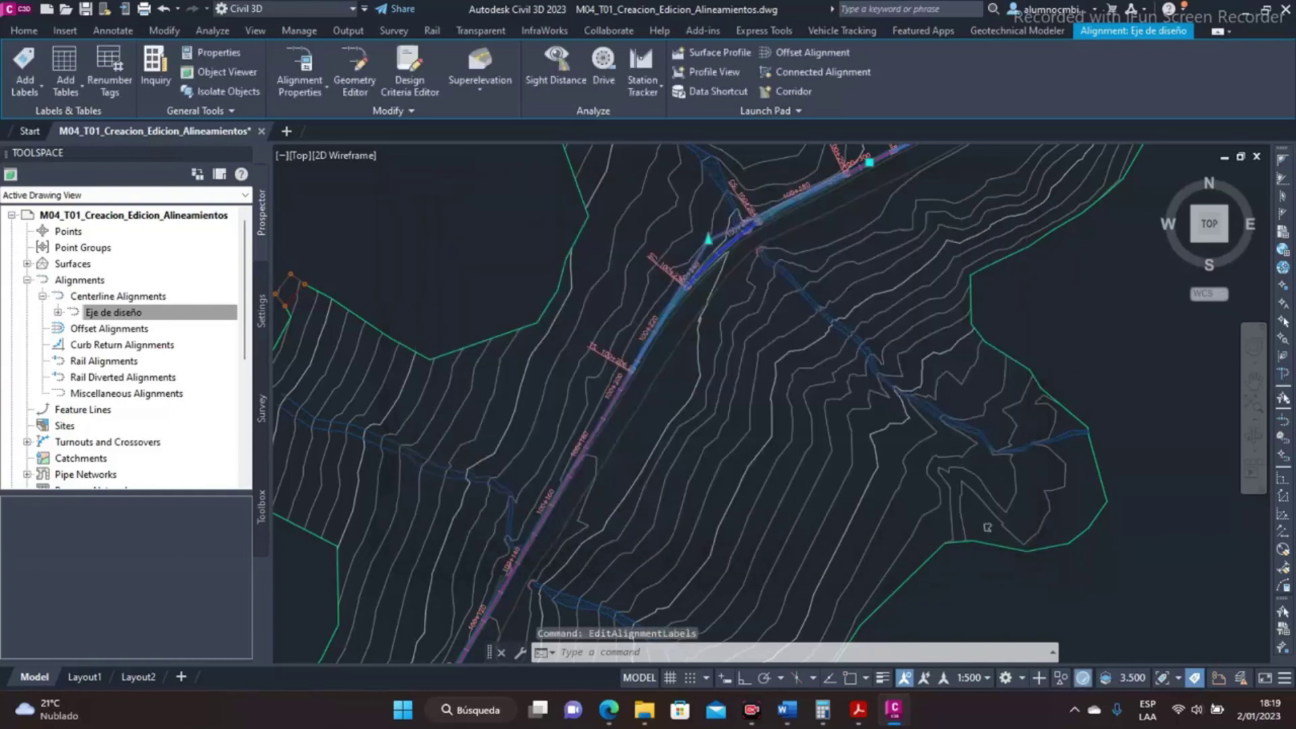
Examine the design speed labels at stations 100+000, 101+400 and 102+300, and clear the alignment selection.
{"action": "scroll", "coordinate": [650, 303], "scroll_direction": "down", "scroll_amount": 5}
{"action": "scroll", "coordinate": [594, 422], "scroll_direction": "up", "scroll_amount": 6}
{"action": "scroll", "coordinate": [606, 411], "scroll_direction": "up", "scroll_amount": 4}
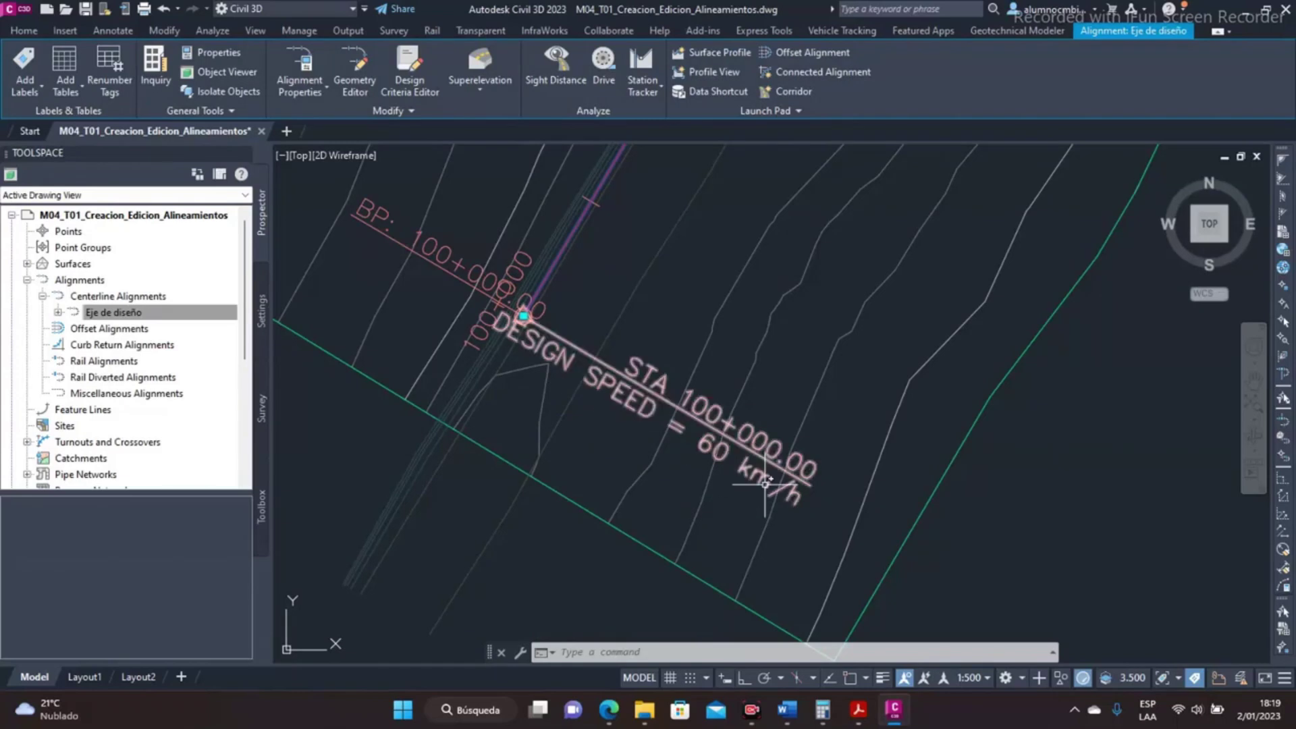
{"action": "scroll", "coordinate": [765, 484], "scroll_direction": "down", "scroll_amount": 10}
{"action": "scroll", "coordinate": [739, 385], "scroll_direction": "up", "scroll_amount": 5}
{"action": "scroll", "coordinate": [688, 379], "scroll_direction": "up", "scroll_amount": 4}
{"action": "middle_click_drag", "start_coordinate": [654, 558], "coordinate": [752, 387]}
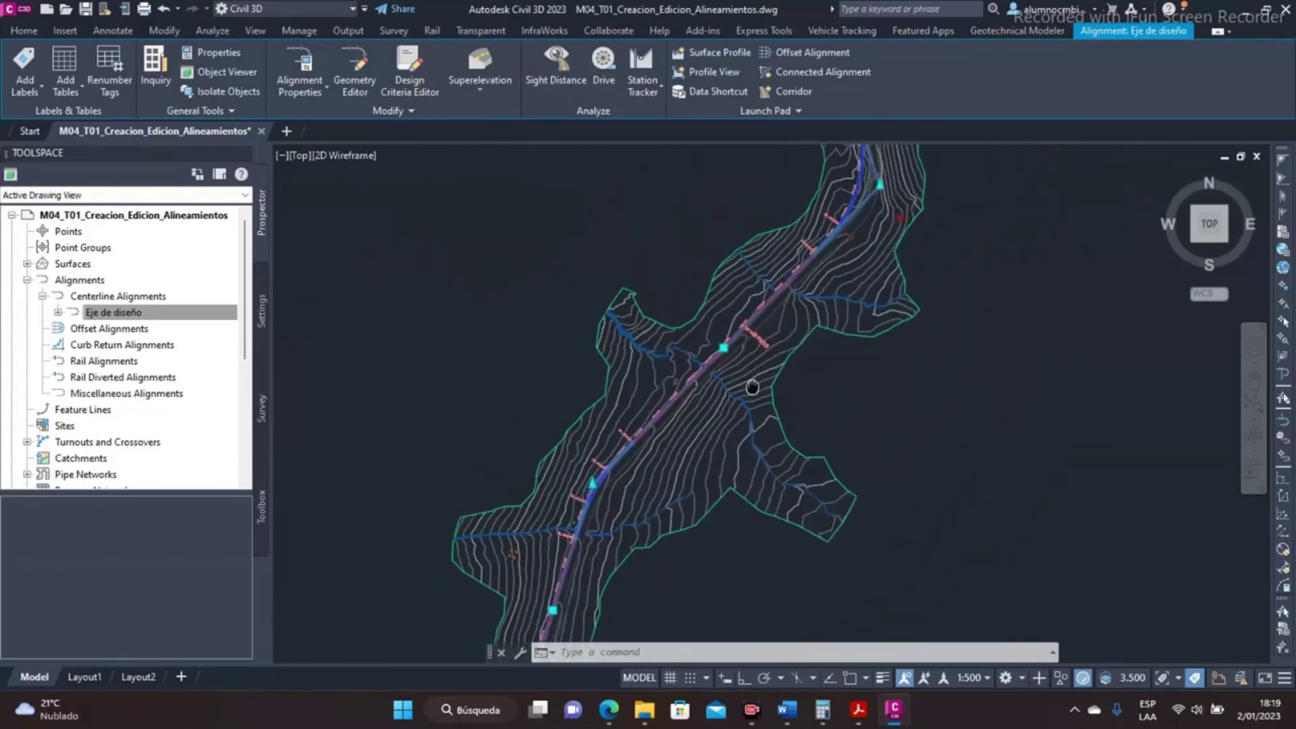
{"action": "scroll", "coordinate": [752, 387], "scroll_direction": "up", "scroll_amount": 6}
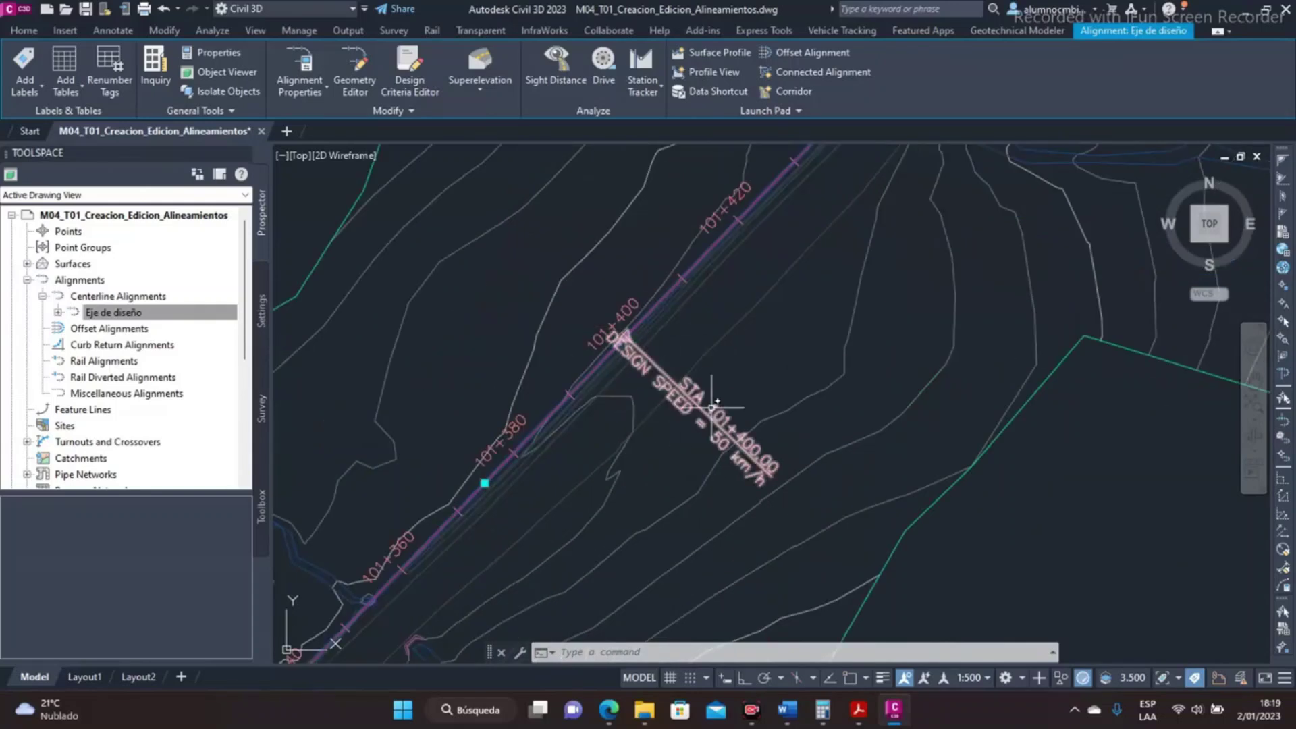
{"action": "scroll", "coordinate": [713, 407], "scroll_direction": "up", "scroll_amount": 2}
{"action": "scroll", "coordinate": [675, 416], "scroll_direction": "down", "scroll_amount": 10}
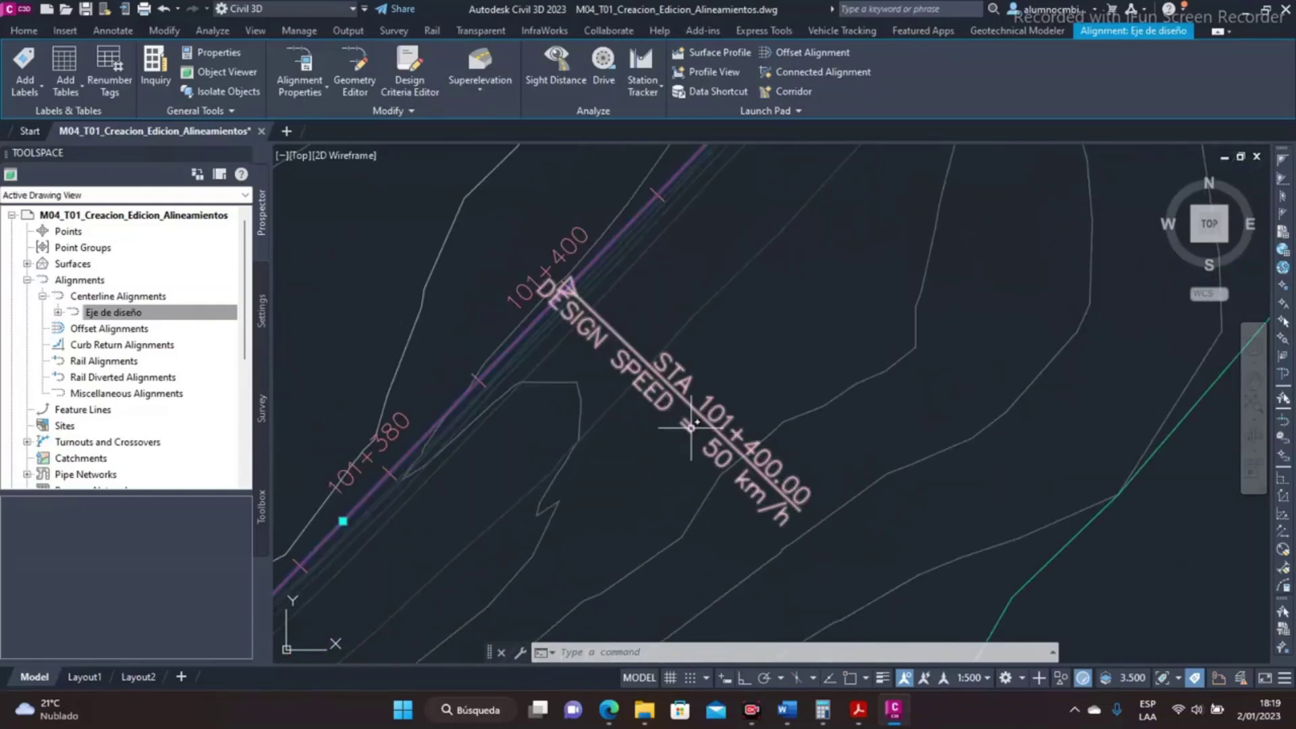
{"action": "scroll", "coordinate": [702, 448], "scroll_direction": "up", "scroll_amount": 10}
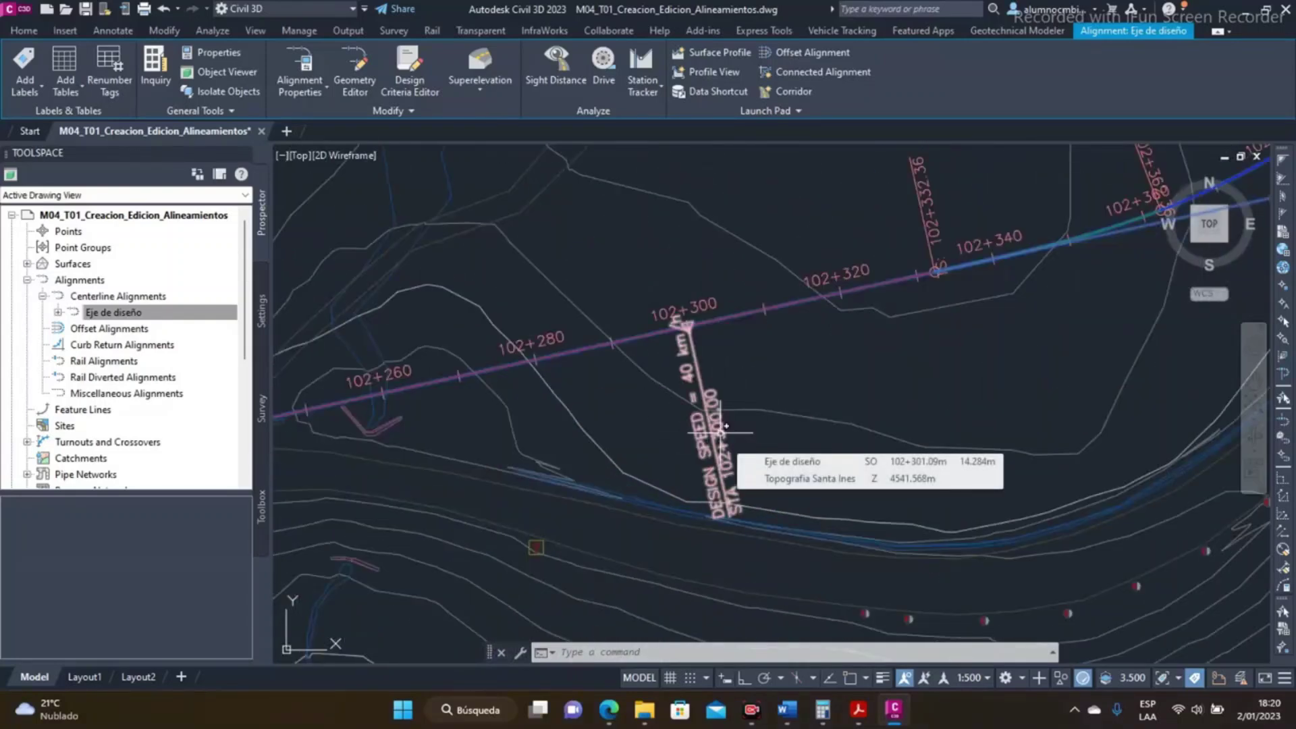
{"action": "scroll", "coordinate": [723, 425], "scroll_direction": "down", "scroll_amount": 10}
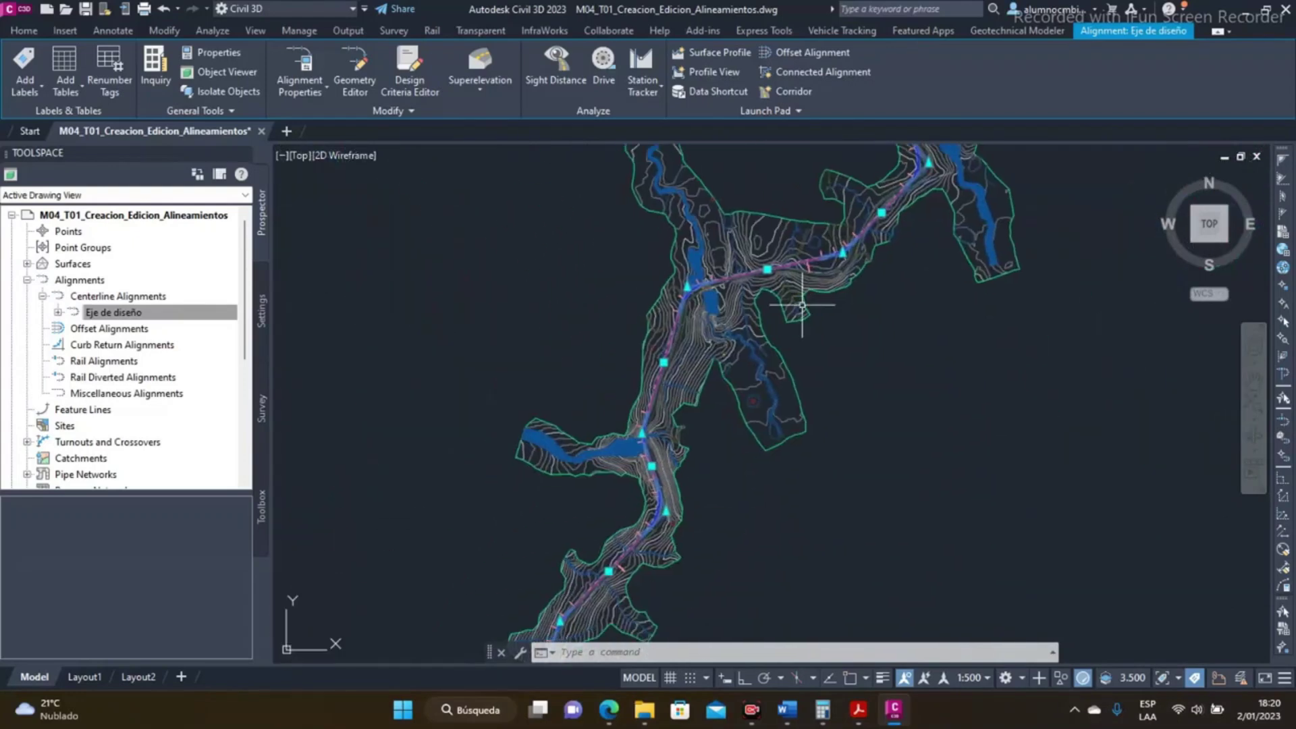
{"action": "scroll", "coordinate": [802, 305], "scroll_direction": "down", "scroll_amount": 4}
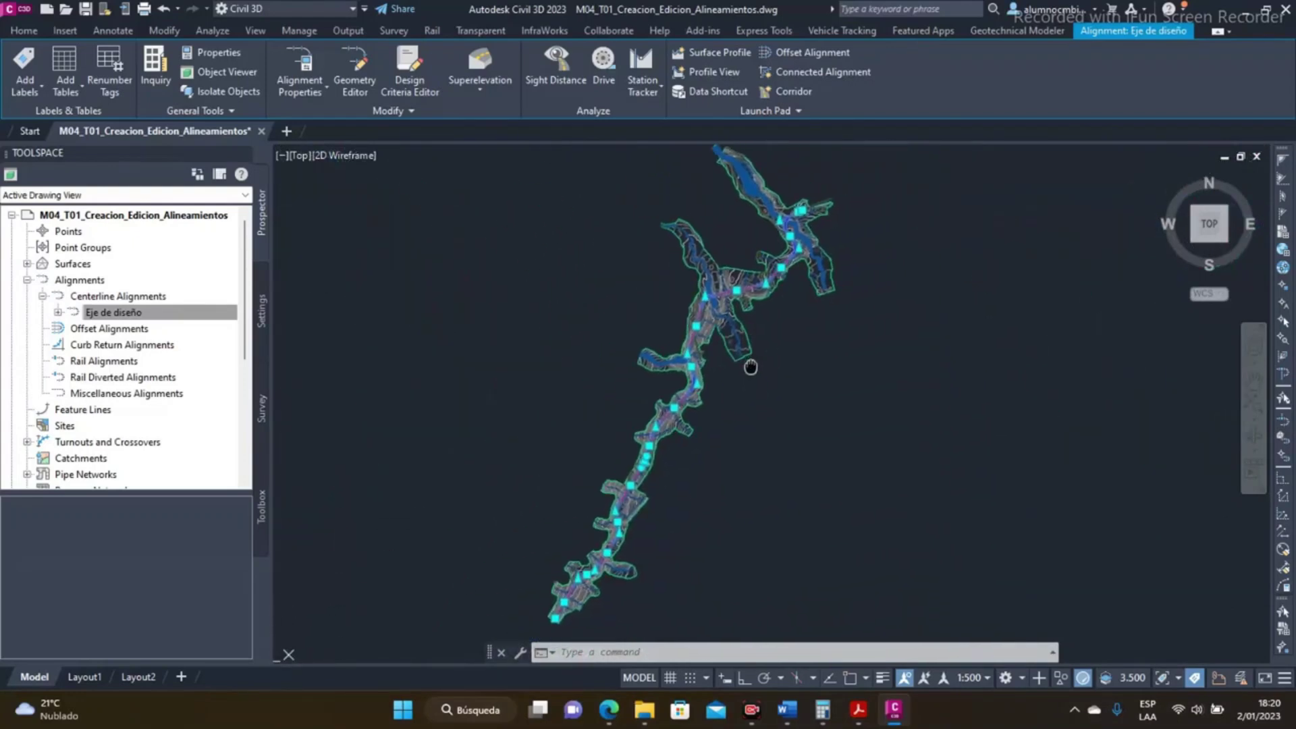
{"action": "mouse_move", "coordinate": [724, 388]}
{"action": "key", "text": "Escape"}
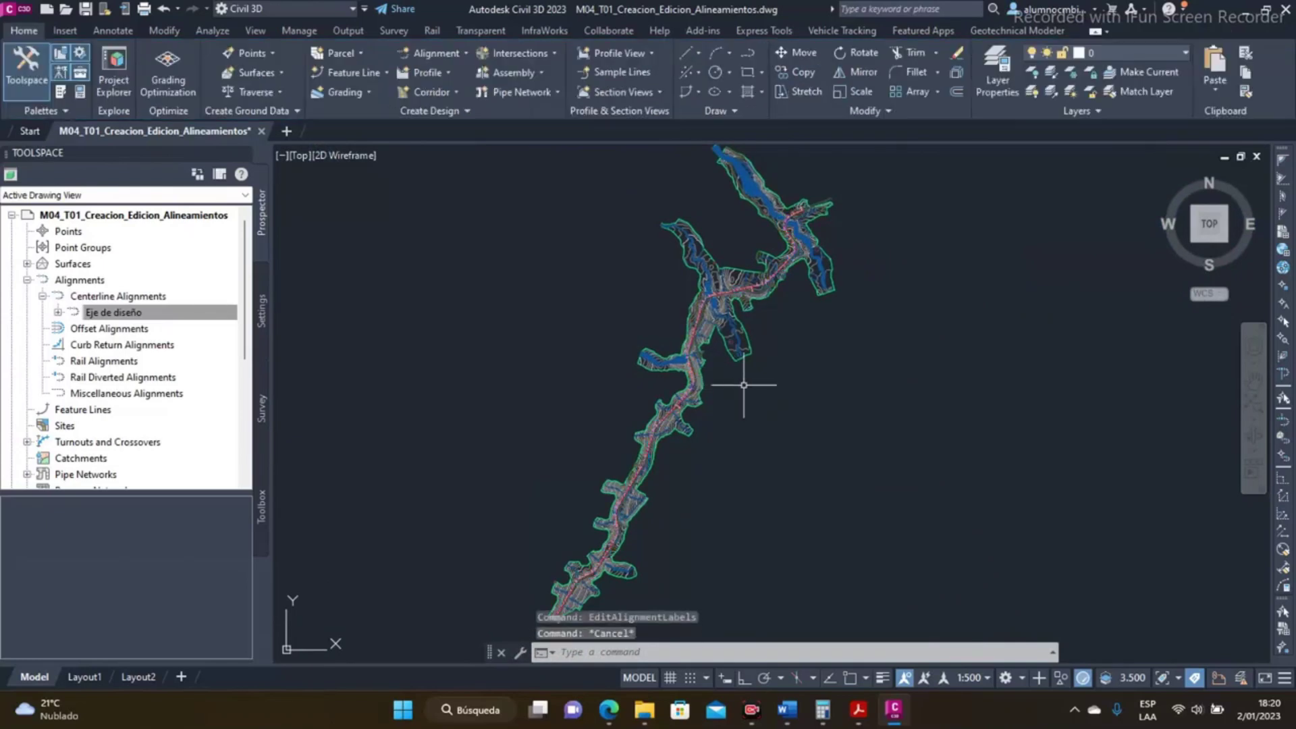